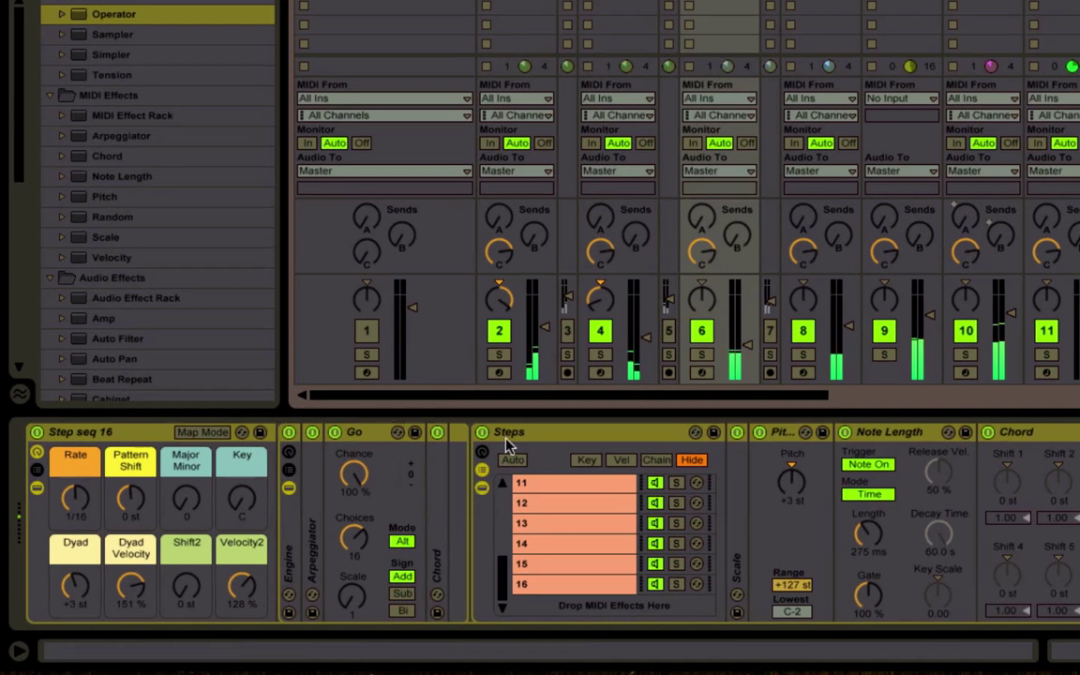
Select the Steps rack in the step sequencer's device chain, first on the 16-step track and again on the 8-step track
left_click(511, 433)
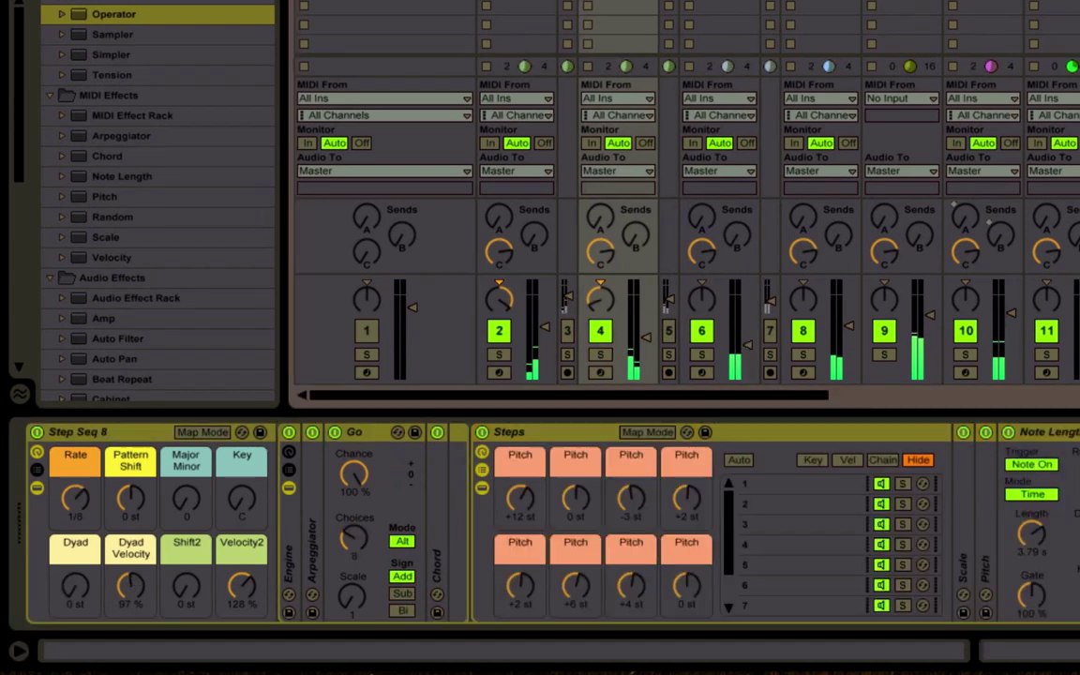
left_click(563, 432)
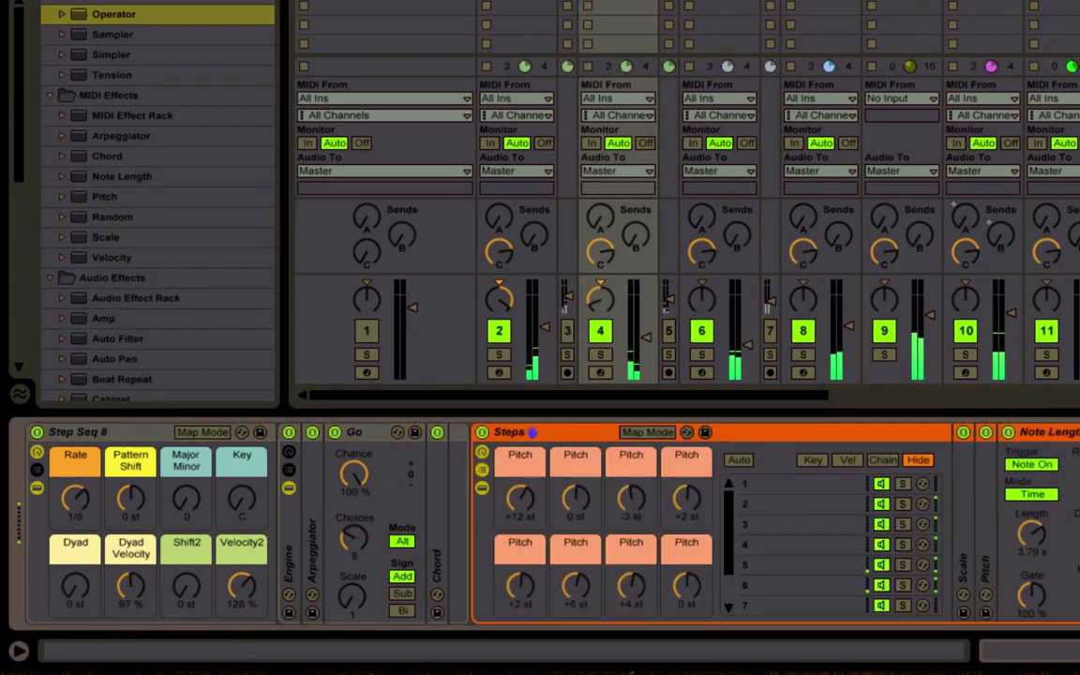
Launch scene V and scene 4, and stop all playing clips
key("Return")
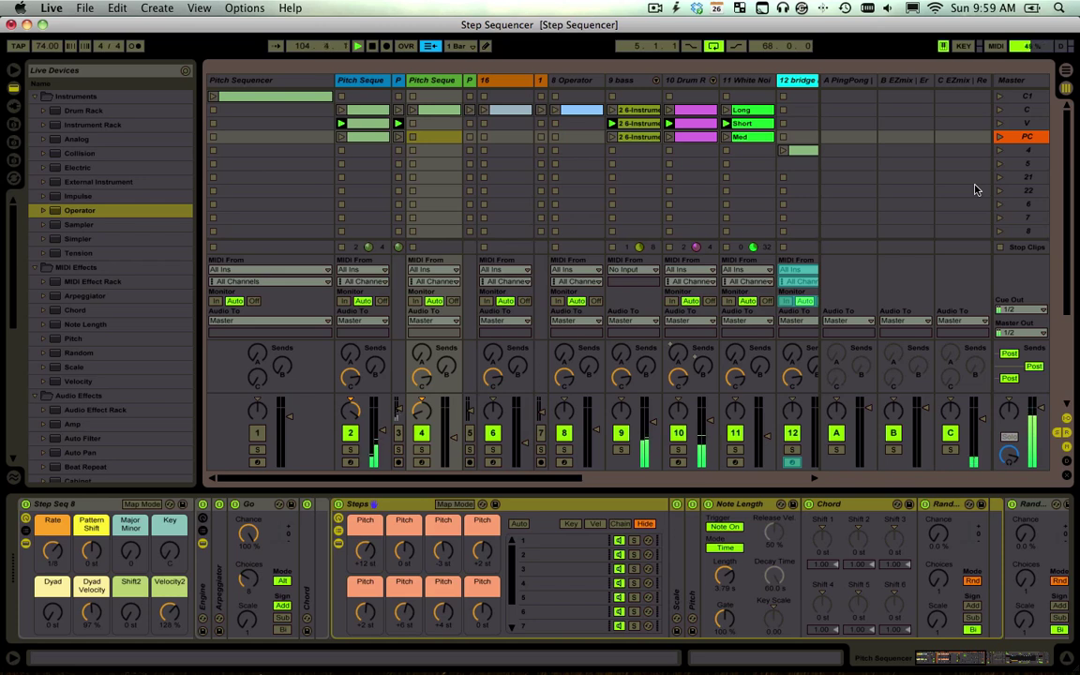
left_click(1024, 153)
key("Return")
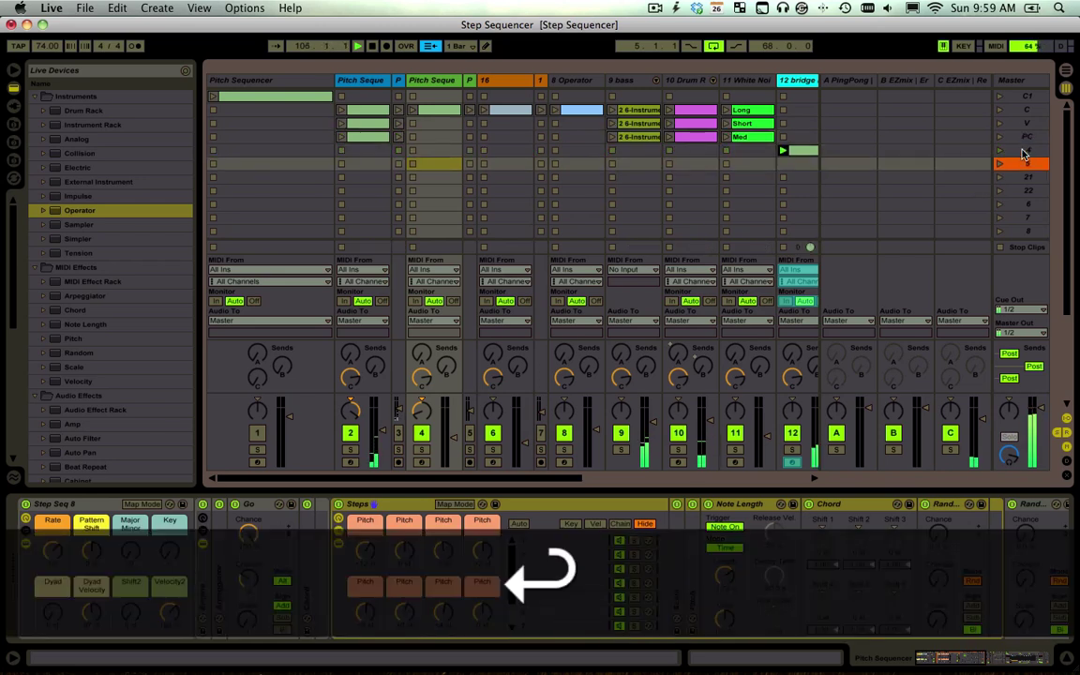
left_click(1015, 138)
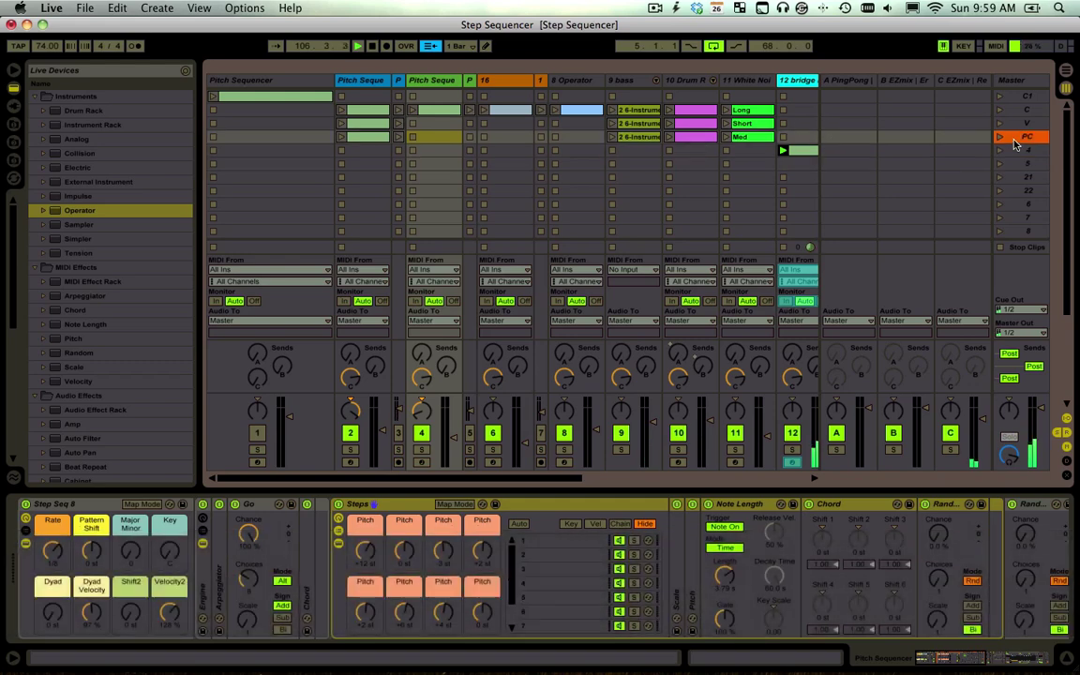
left_click(999, 248)
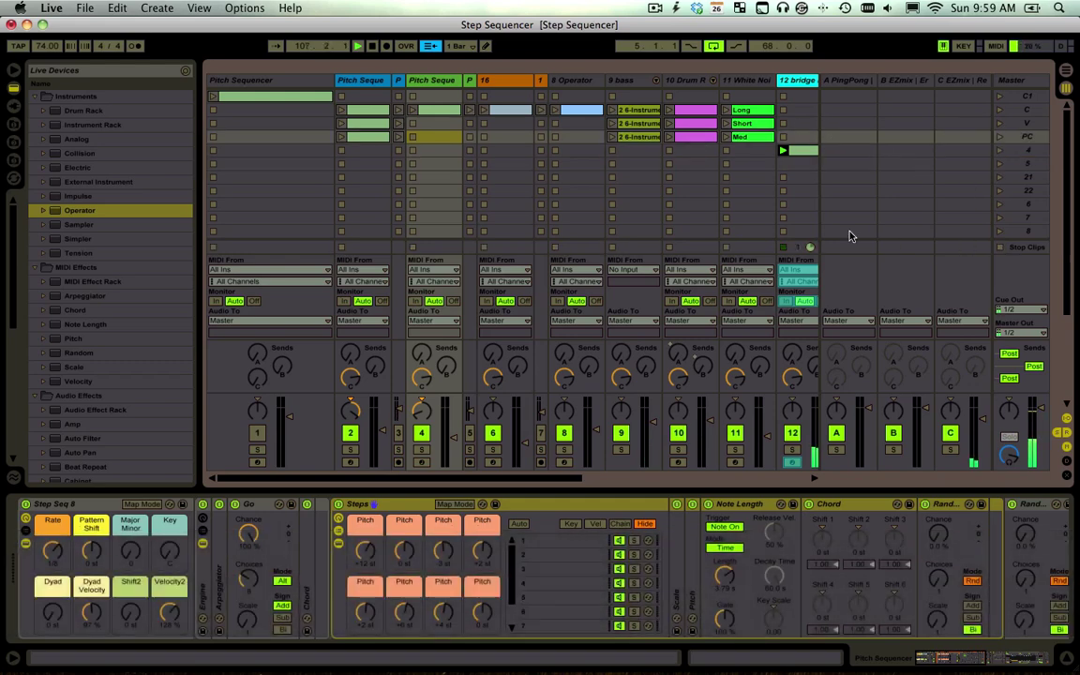
Show the Pitch Sequencer track's devices and select its Pitch Sequencer MIDI rack
left_click(314, 82)
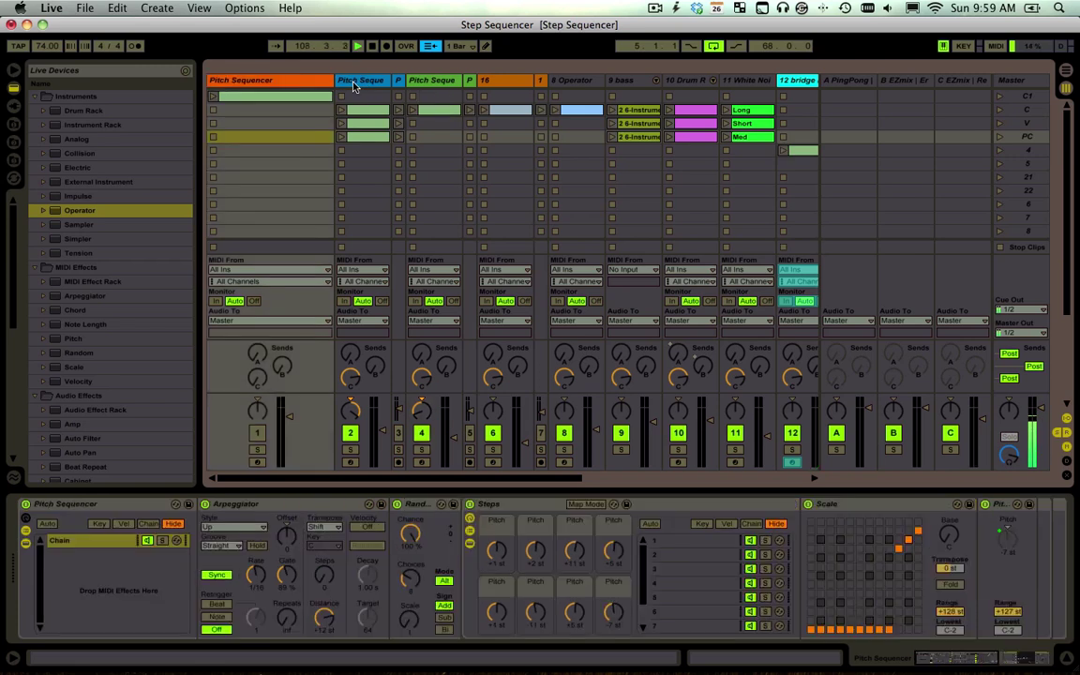
left_click(93, 506)
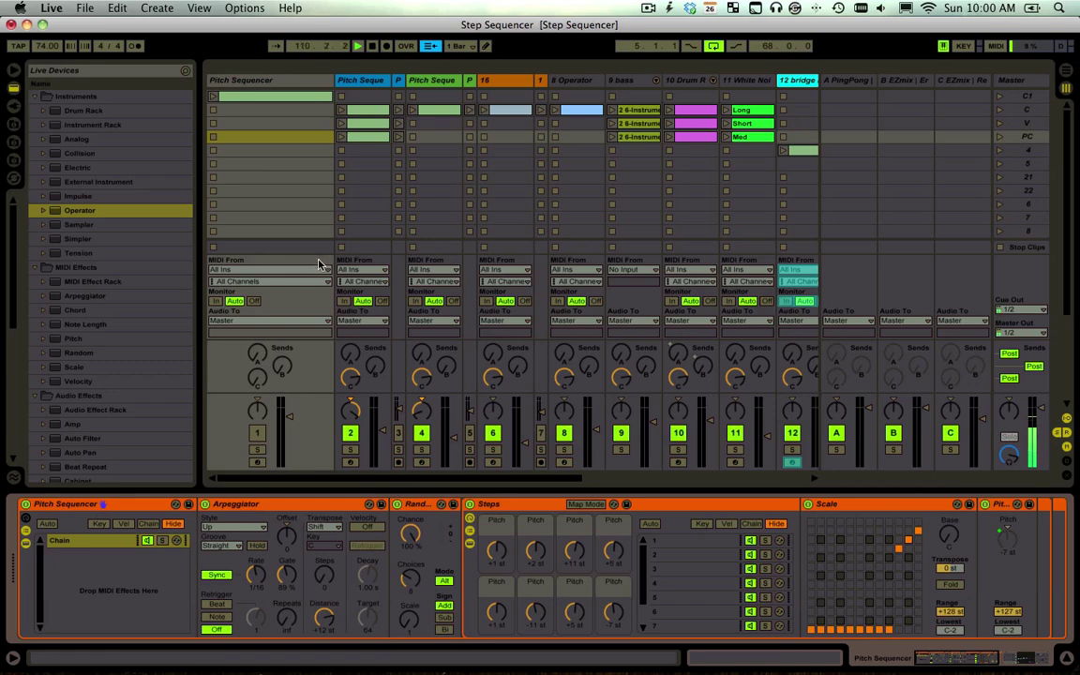
Switch to Firefox, show the Ableton Cookbook home page and highlight its web address
key("super+Tab")
key("super+Tab")
key("super+Tab")
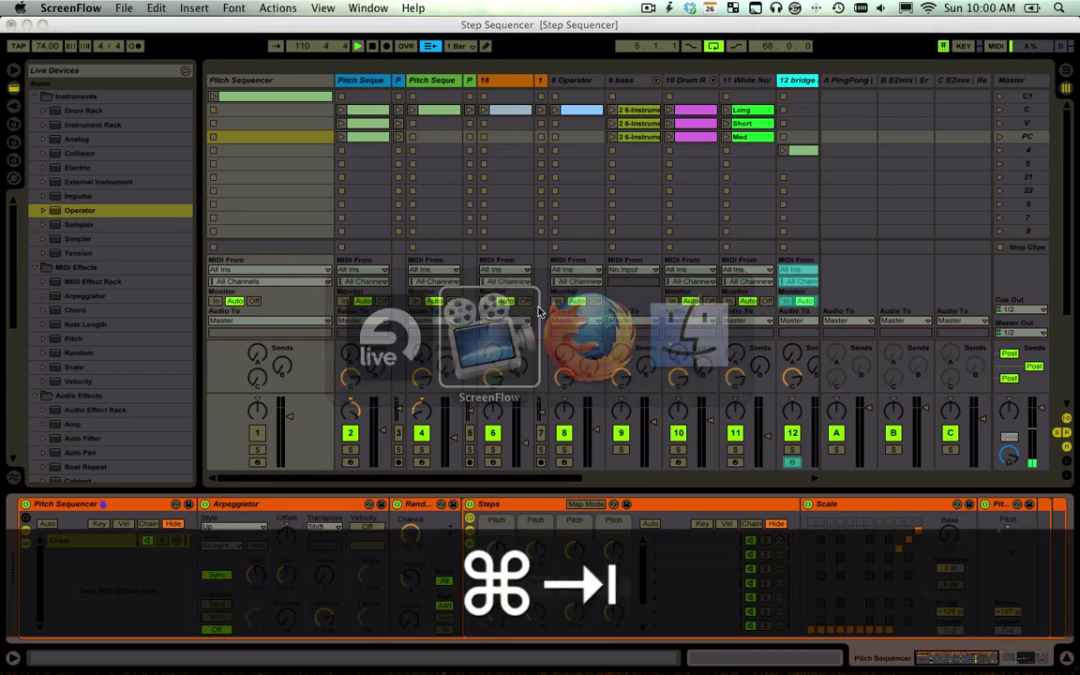
key("super+Tab")
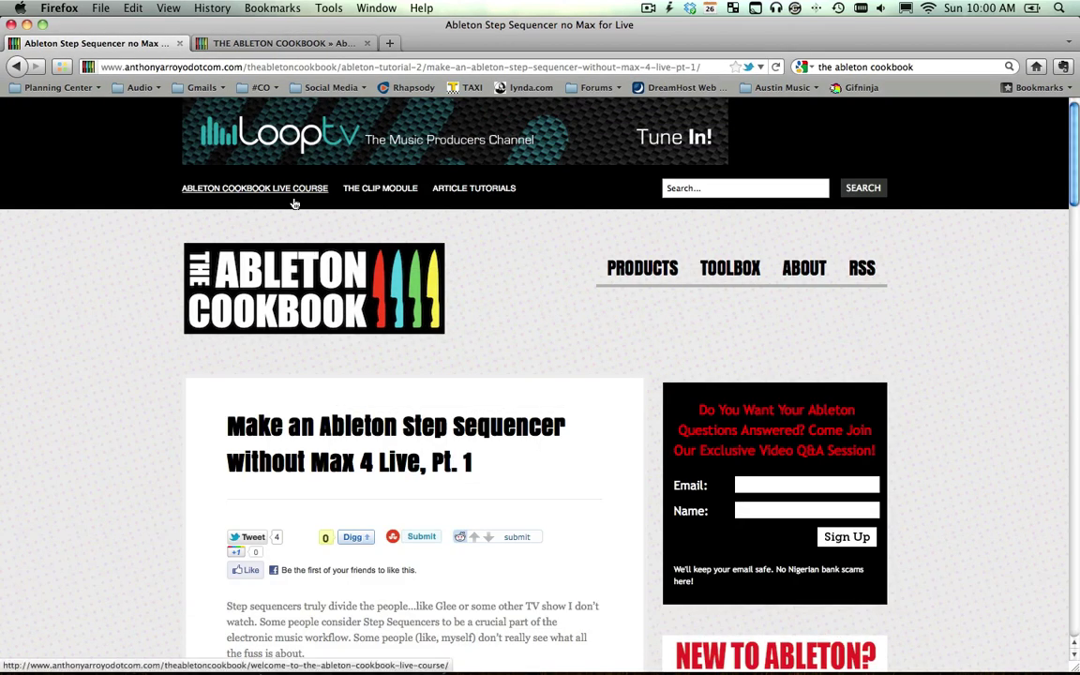
left_click(317, 44)
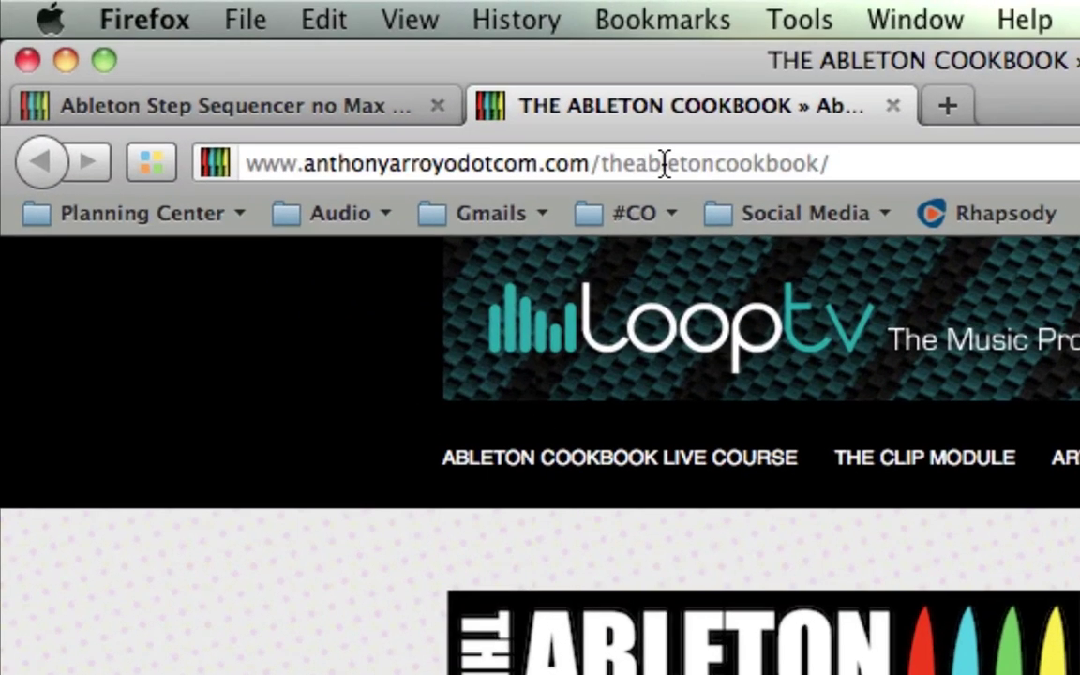
left_click(274, 67)
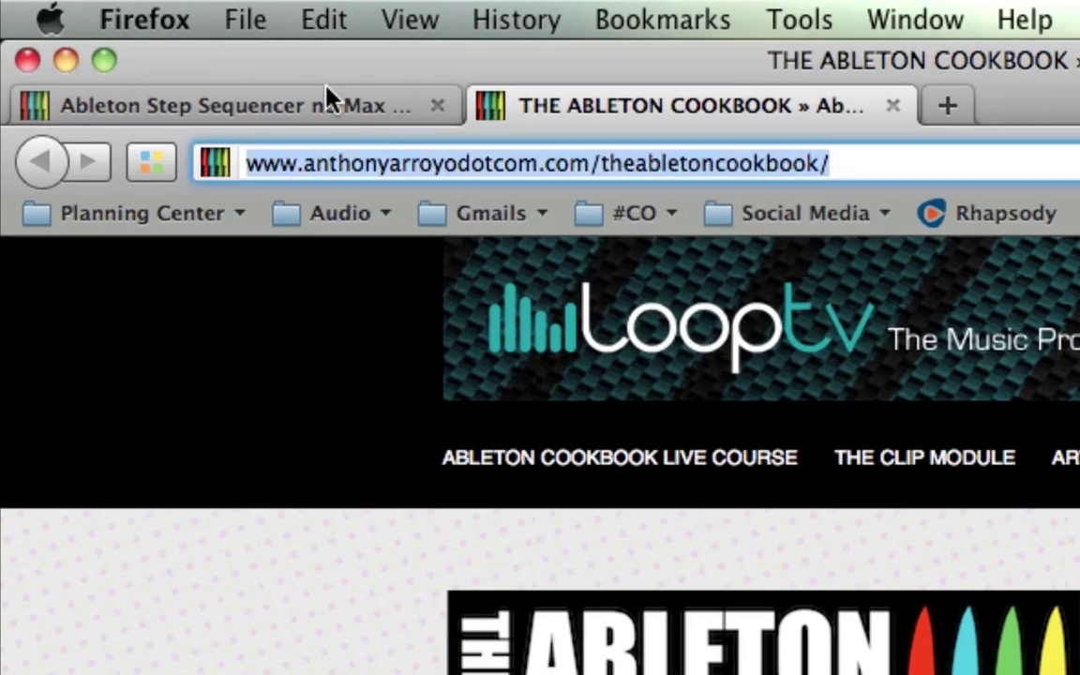
Go back to the article "Make an Ableton Step Sequencer without Max 4 Live, Pt. 1" and look through the page down to the Twitter feed
left_click(304, 101)
scroll(684, 394, "down", 2)
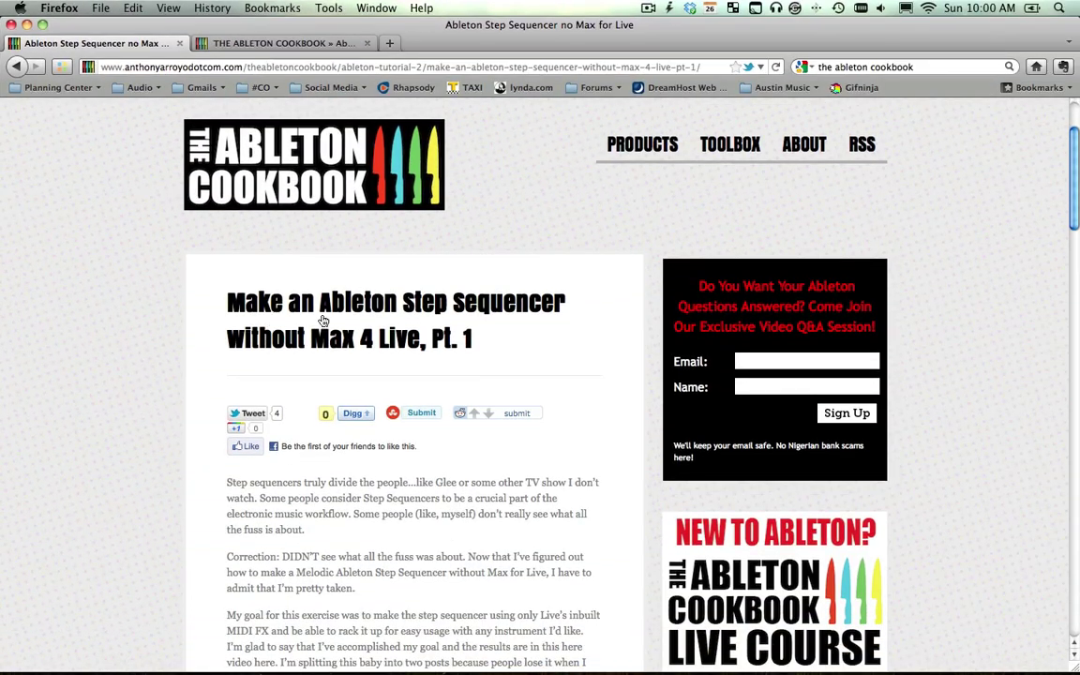
scroll(322, 320, "down", 8)
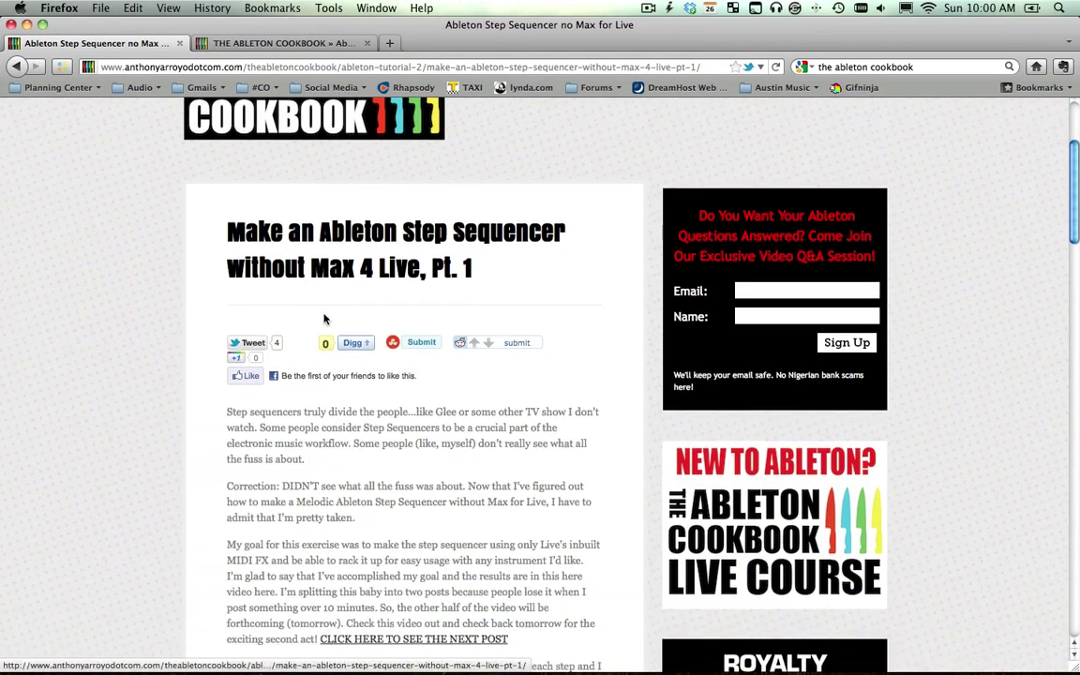
scroll(327, 315, "down", 8)
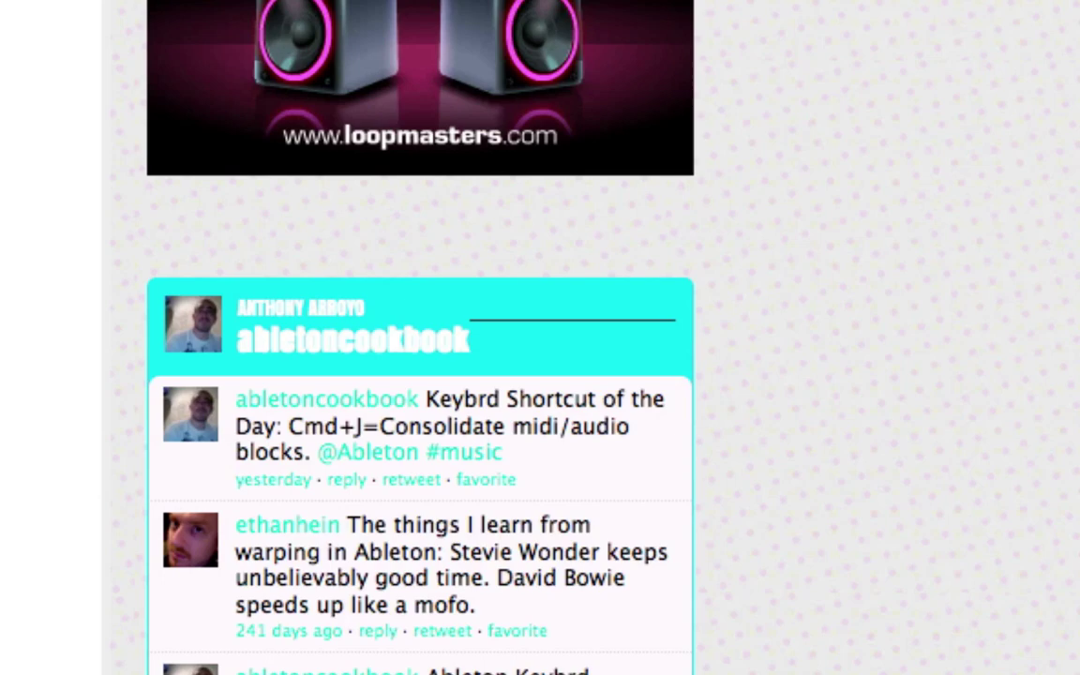
Switch back to Ableton Live and examine the Arpeggiator and Random devices inside the Pitch Sequencer rack
key("super+Tab")
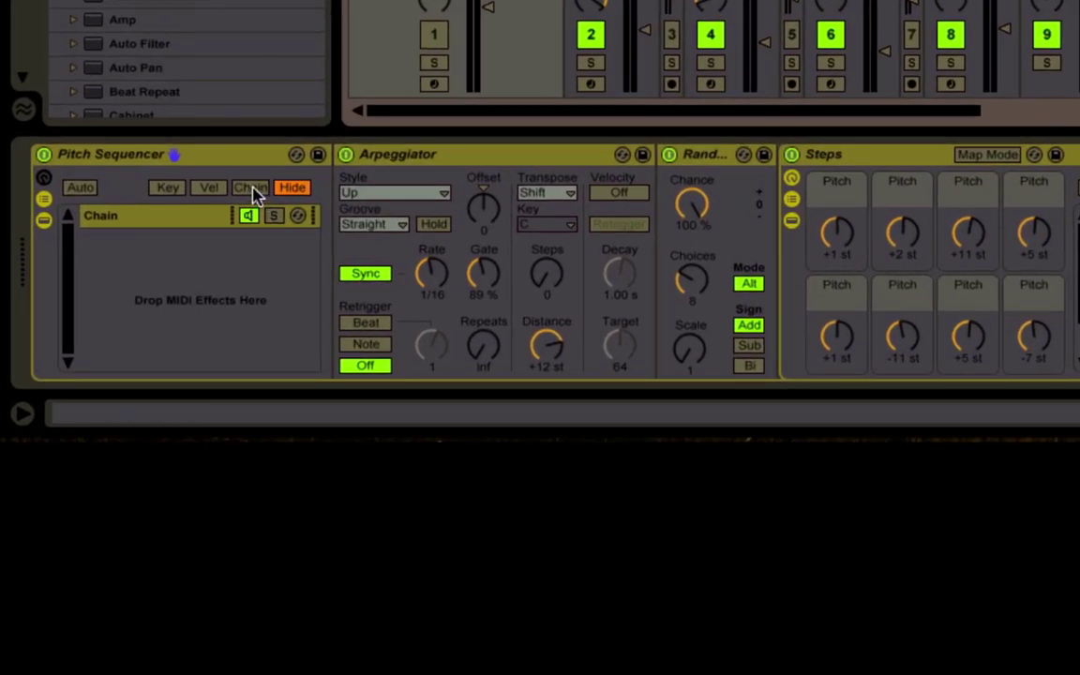
left_click(240, 157)
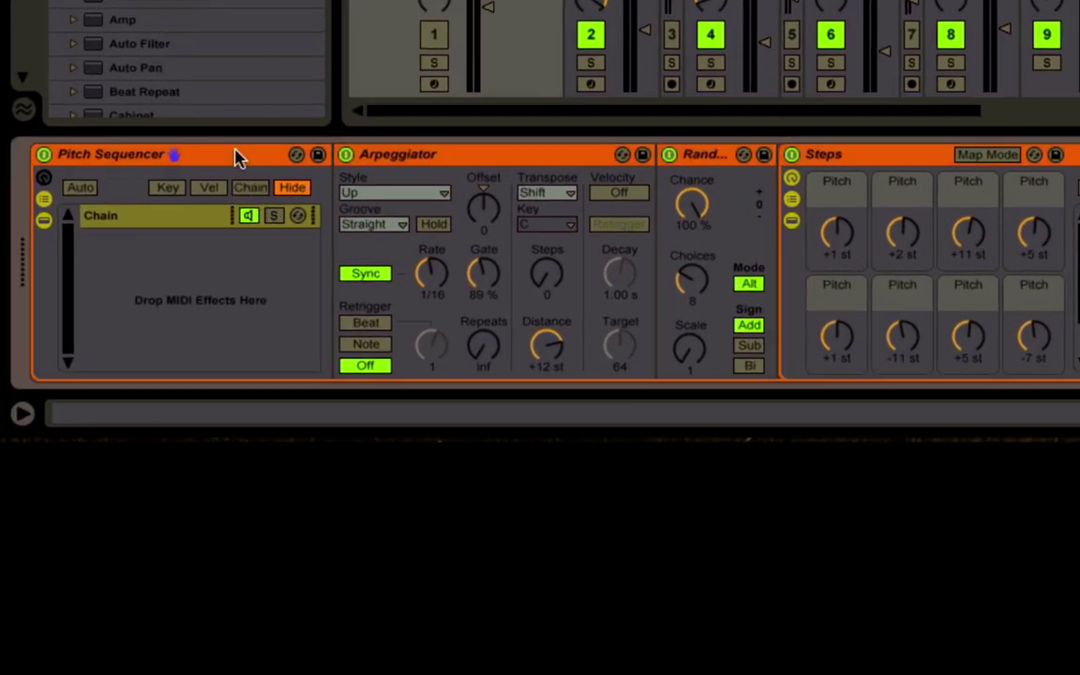
left_click(512, 161)
left_click(701, 160)
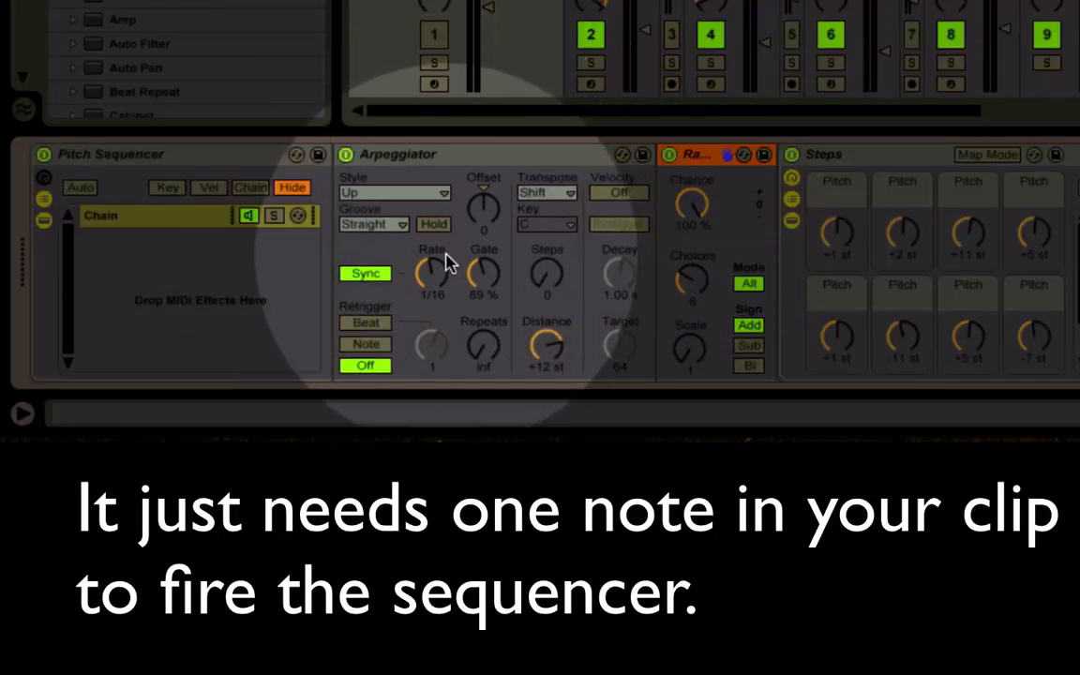
left_click(442, 265)
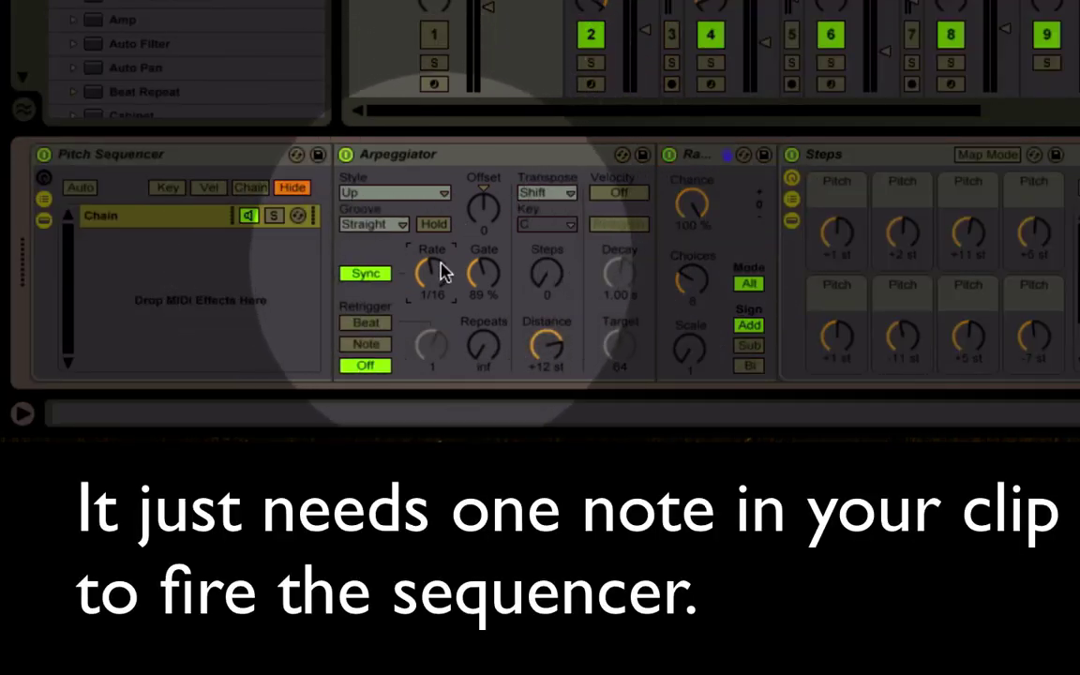
left_click(705, 157)
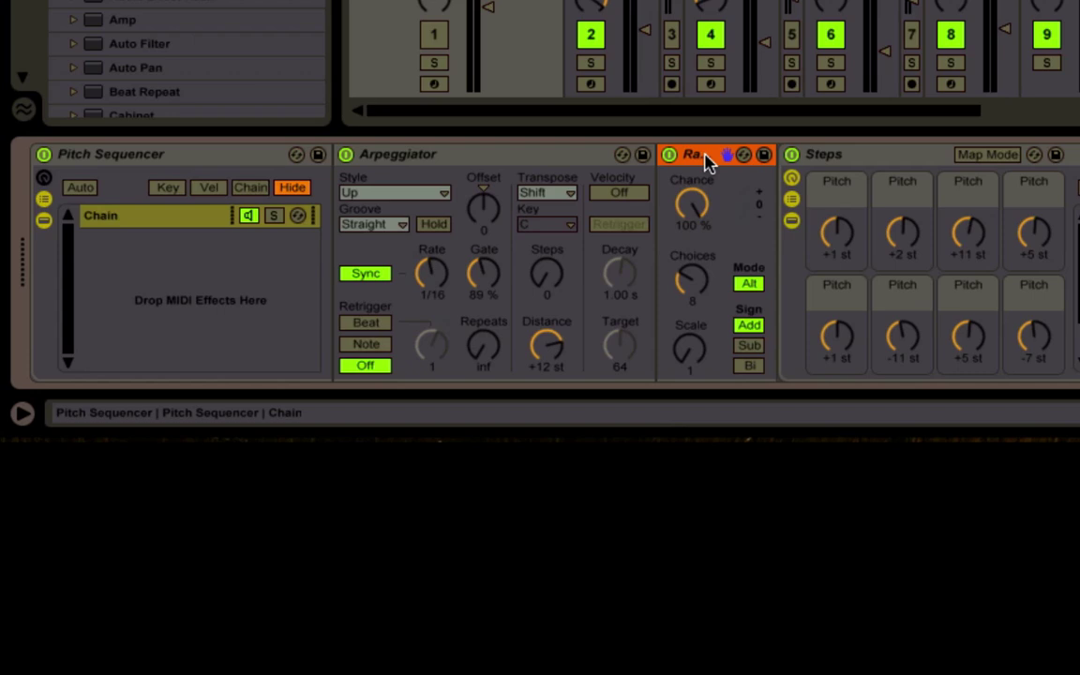
Select chain 1 in the Steps rack and show the chains' key zones
scroll(822, 230, "right", 1)
left_click(623, 224)
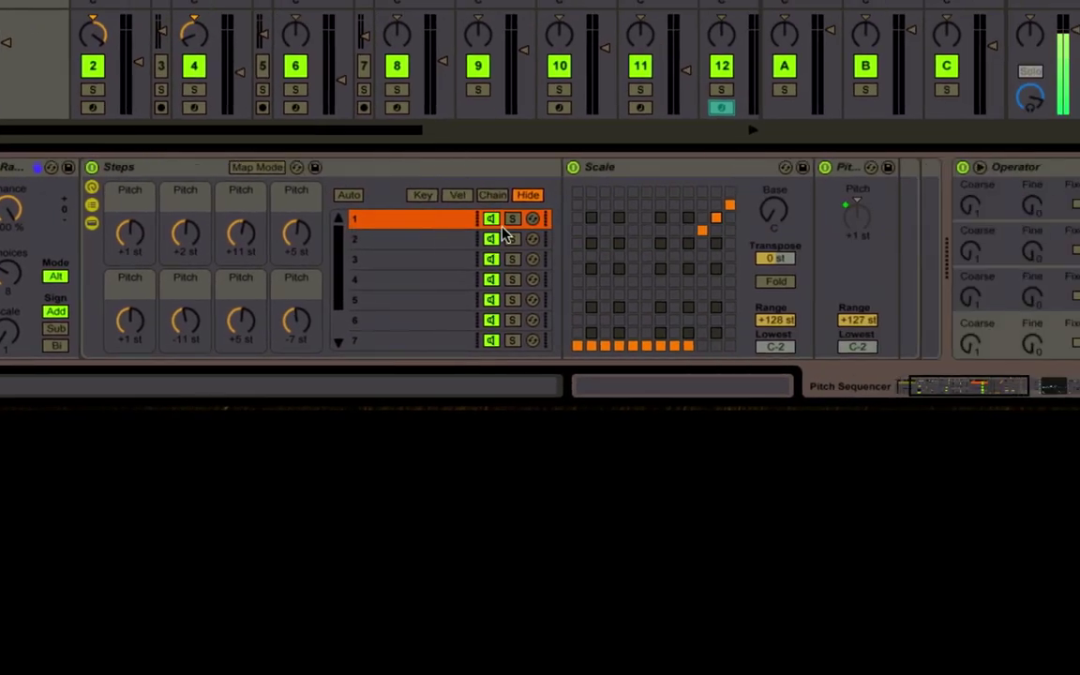
left_click(430, 196)
scroll(488, 201, "right", 3)
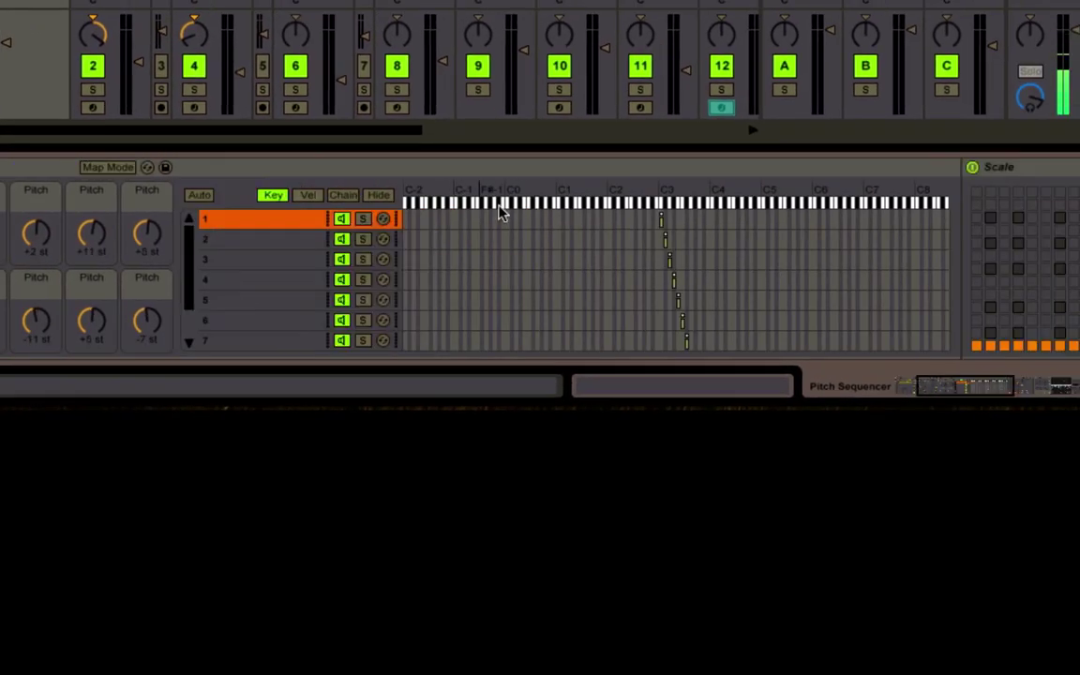
Set the key zone display to Large and examine the zones of chains 1 to 7 from C3 upward
right_click(662, 191)
left_click(691, 254)
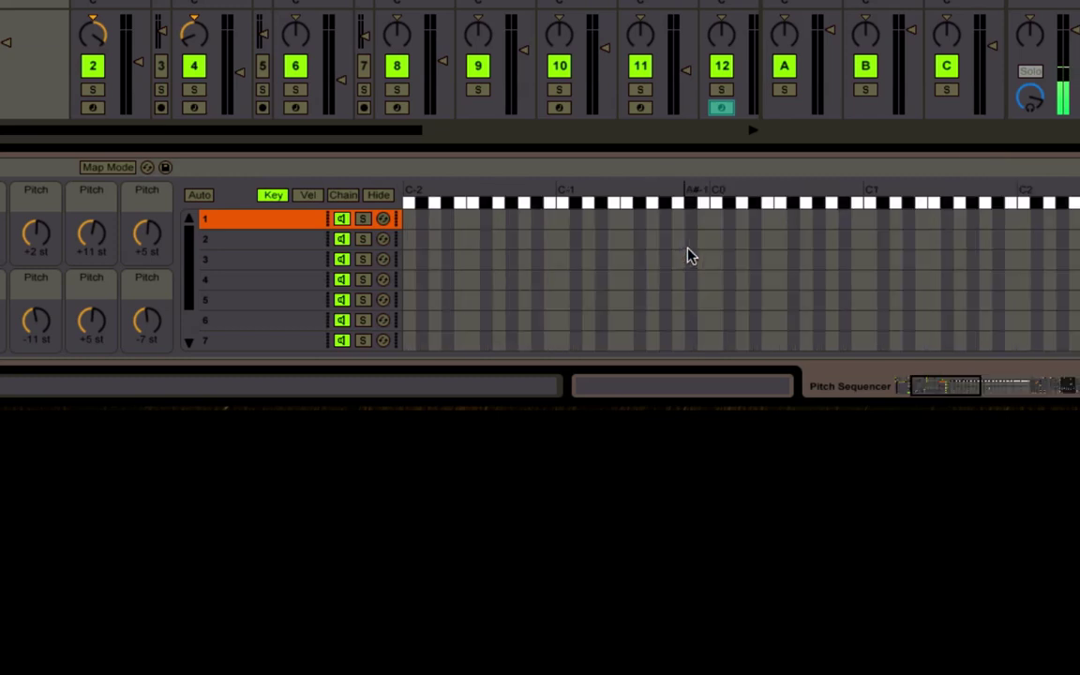
scroll(688, 246, "right", 12)
scroll(654, 245, "left", 11)
scroll(646, 246, "right", 3)
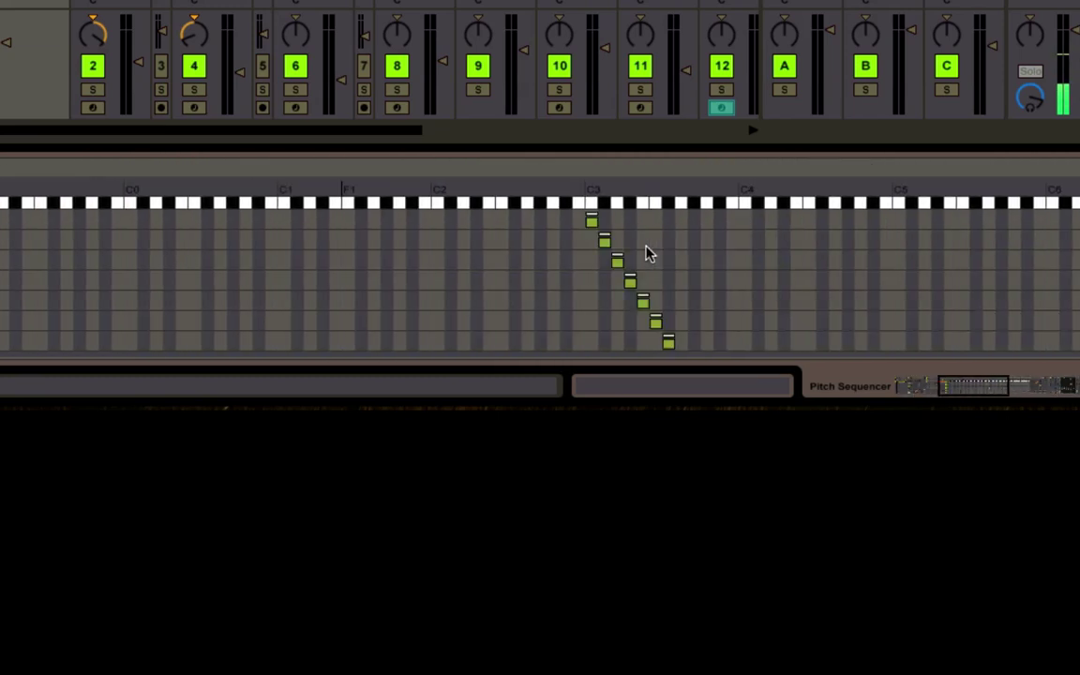
Set the key zone display back to Small
right_click(628, 191)
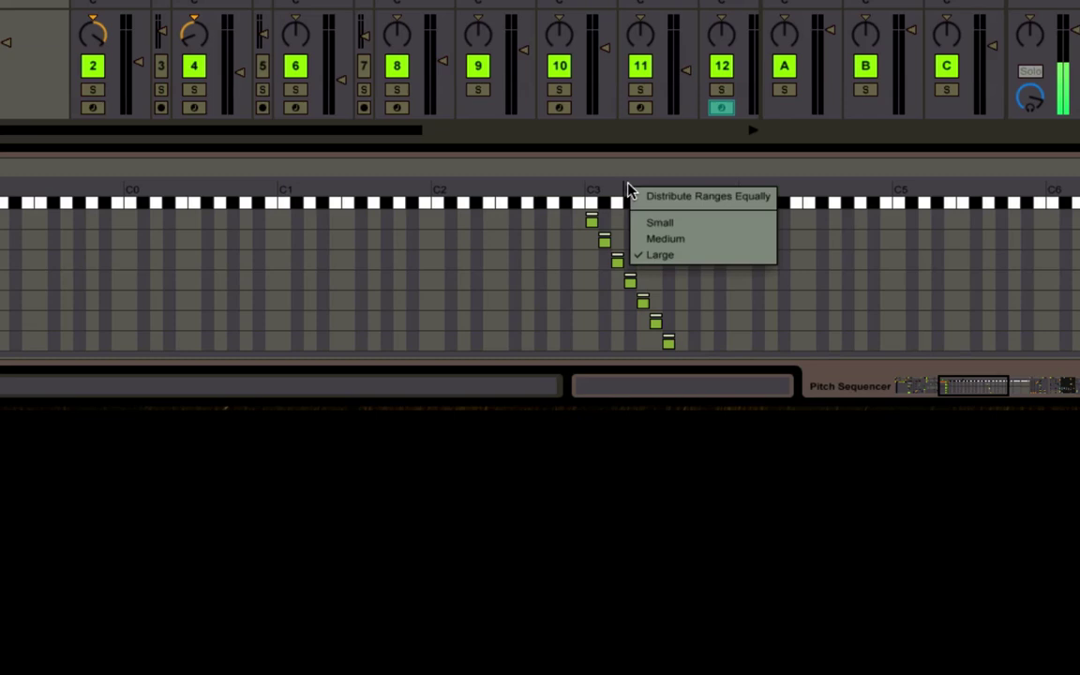
left_click(656, 222)
scroll(644, 215, "left", 5)
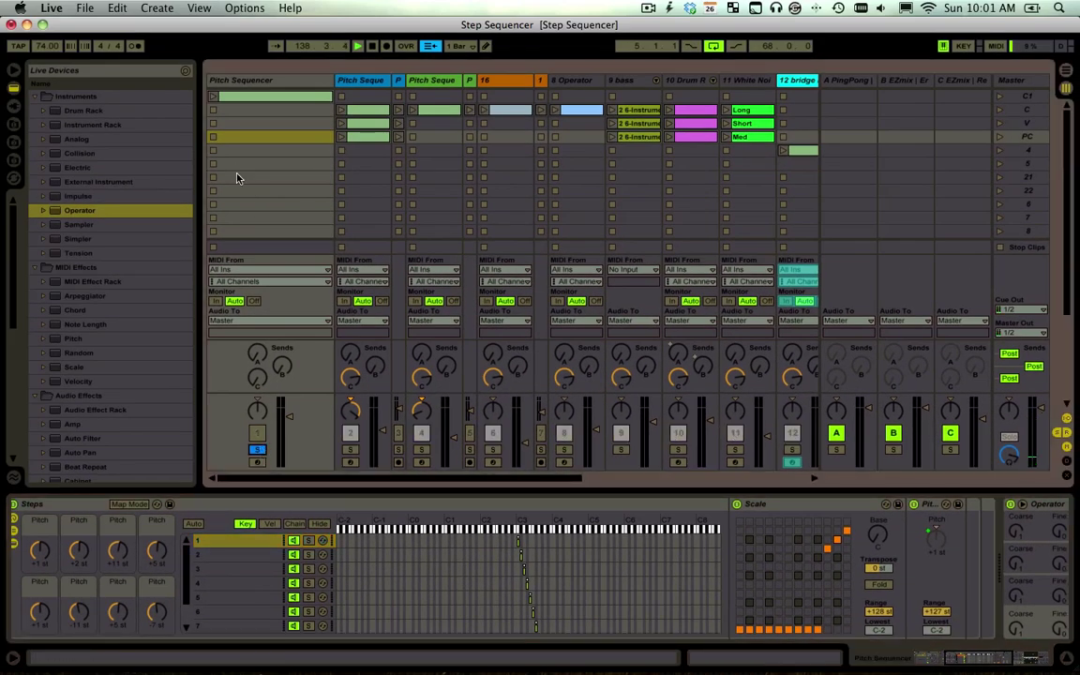
Play the Pitch Sequencer track's clip in scene C1 to watch the chains being triggered, and unsolo the track
left_click(213, 96)
scroll(518, 544, "left", 5)
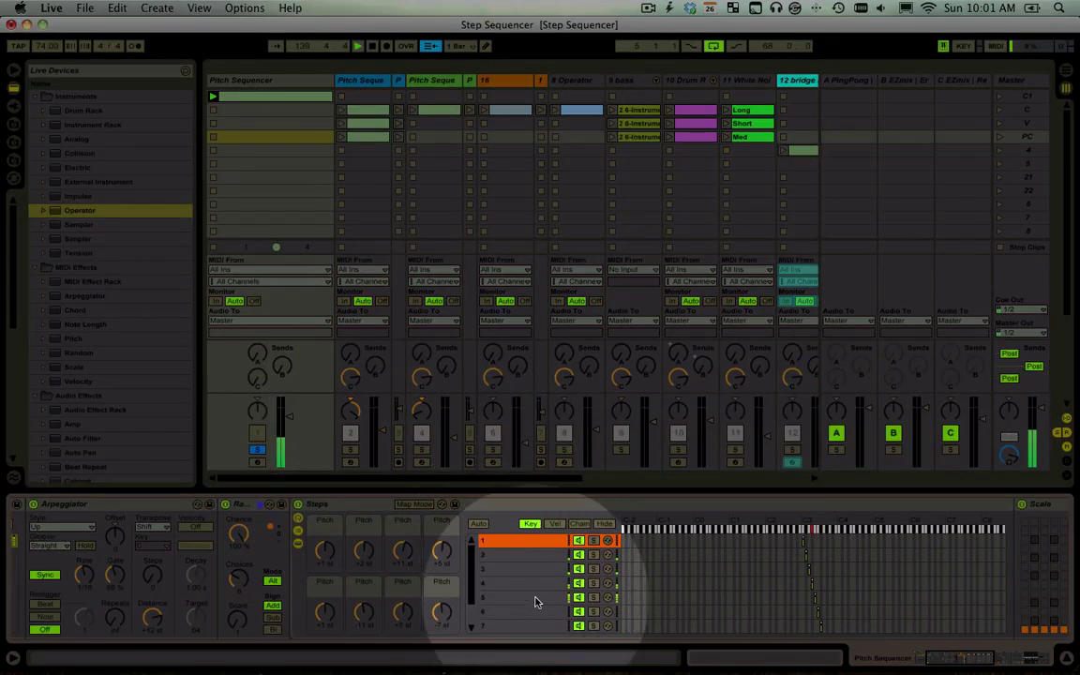
left_click(256, 450)
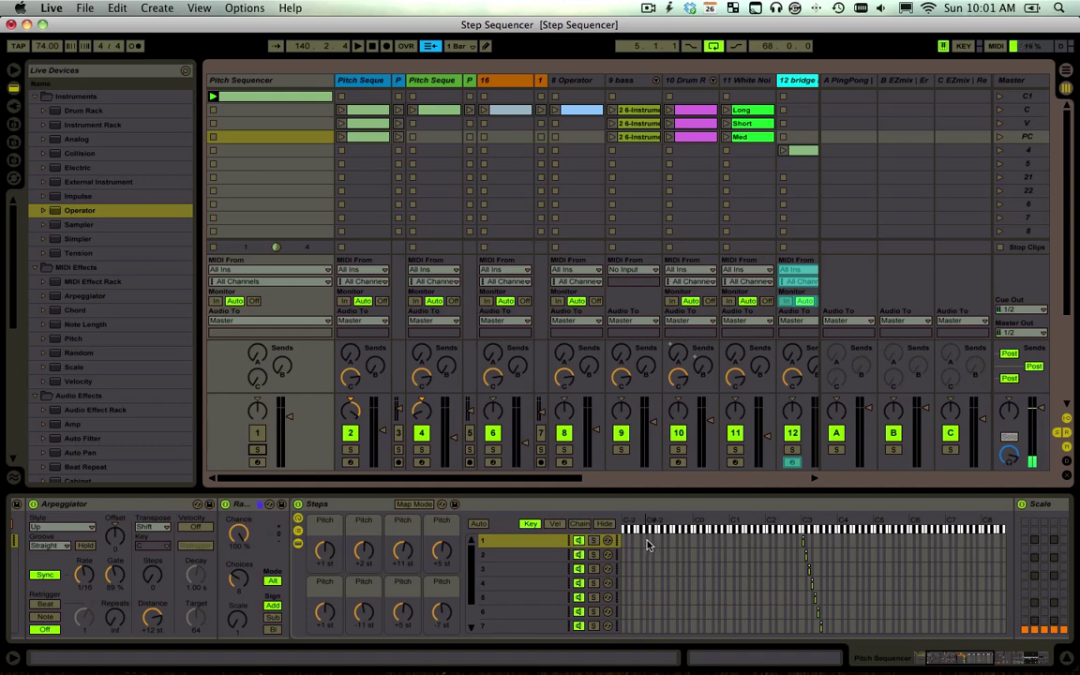
Select chain 2 in the Steps rack after chain 1 and hide the key zones to reveal its Scale and Pitch devices
left_click(549, 543)
left_click(546, 556)
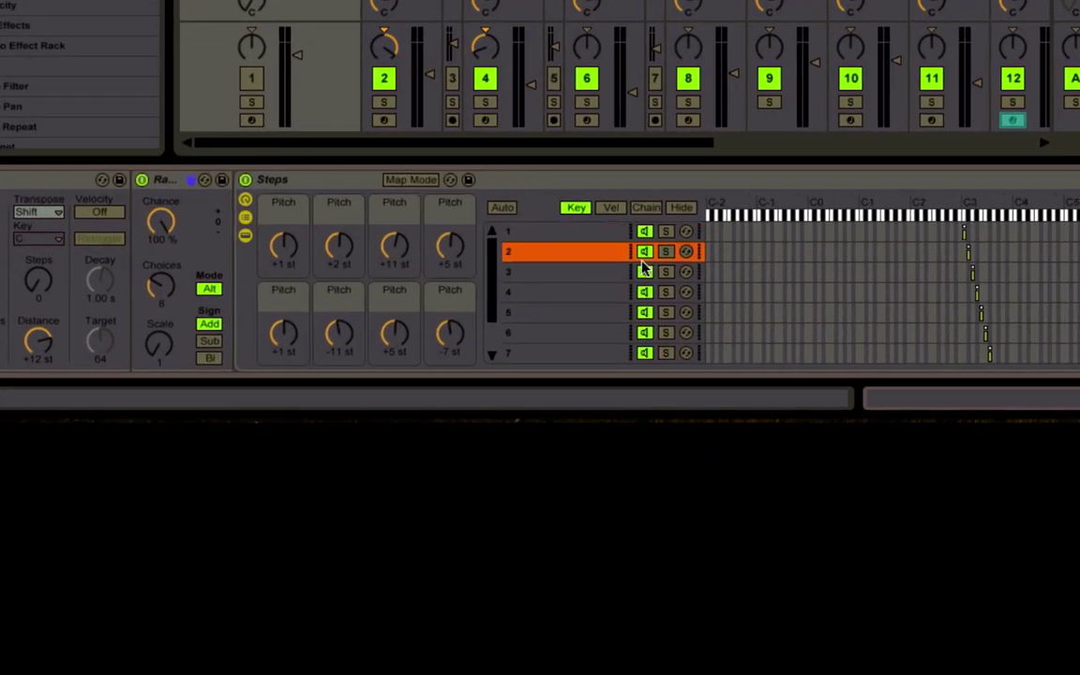
left_click(277, 207)
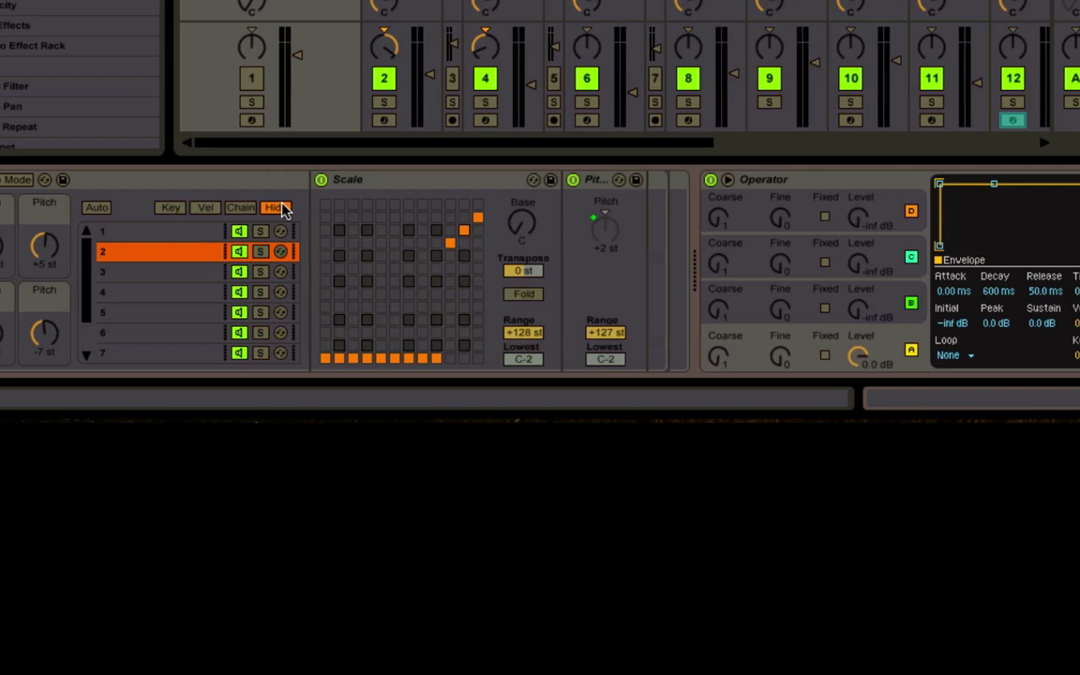
Show chain 1's devices with Auto chain selection enabled in the Steps rack, and activate the Pitch Sequencer track
left_click(199, 232)
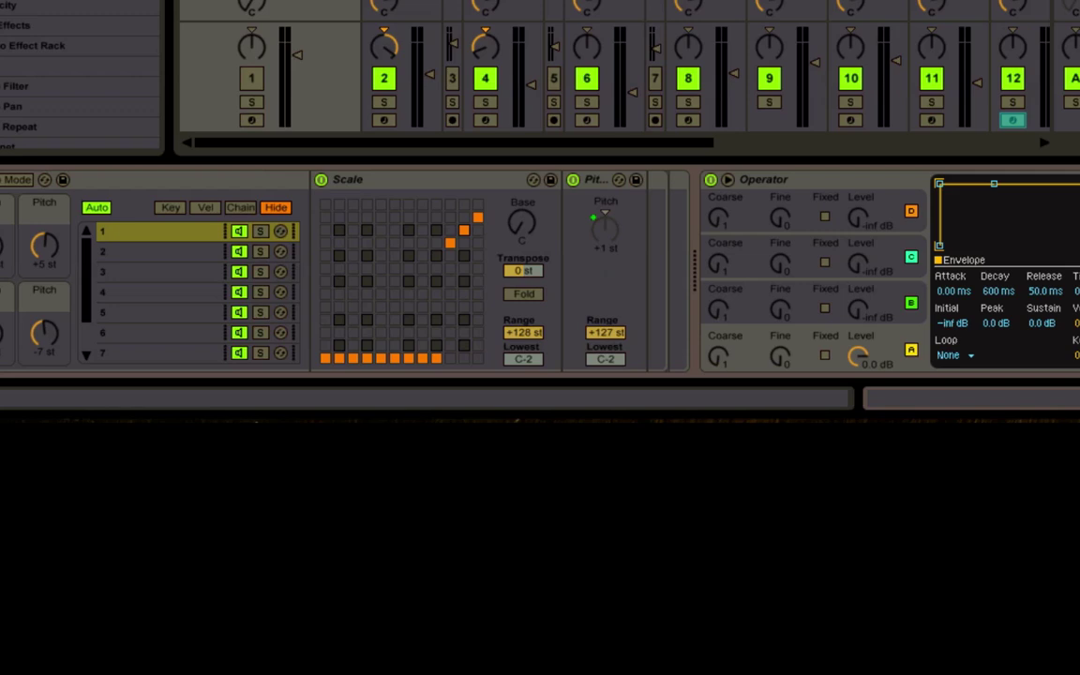
left_click(251, 78)
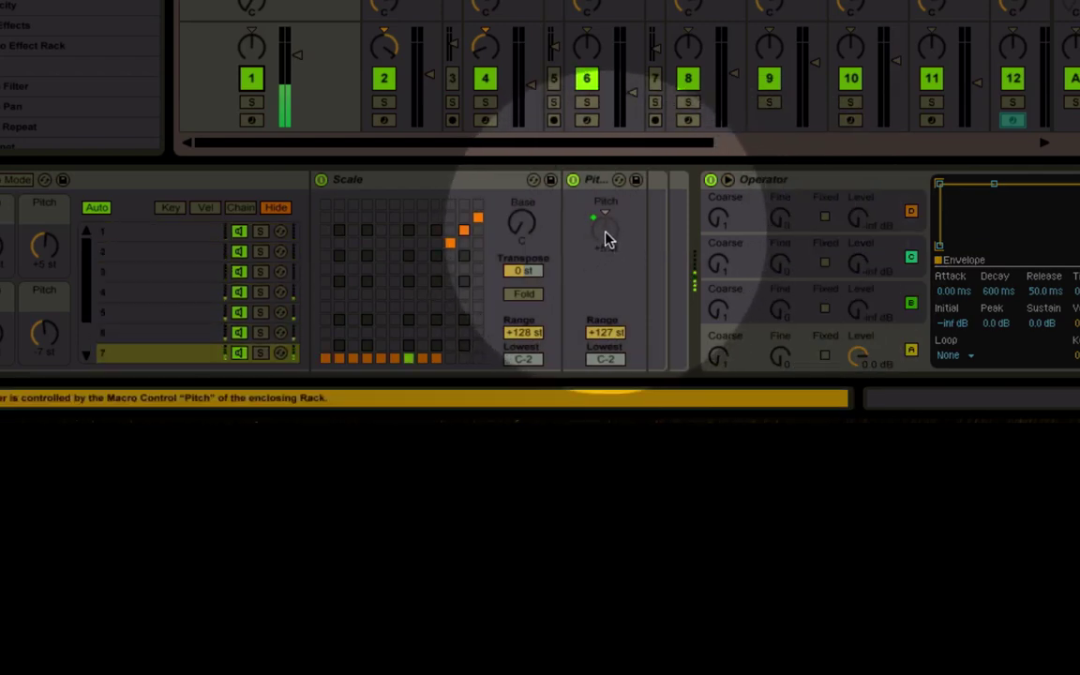
Turn the Steps rack's Pitch macros to vary the melody: +13, +39, +39, +27 st above and +29, +33, -7, -13 st below
scroll(607, 235, "left", 1)
scroll(567, 251, "left", 3)
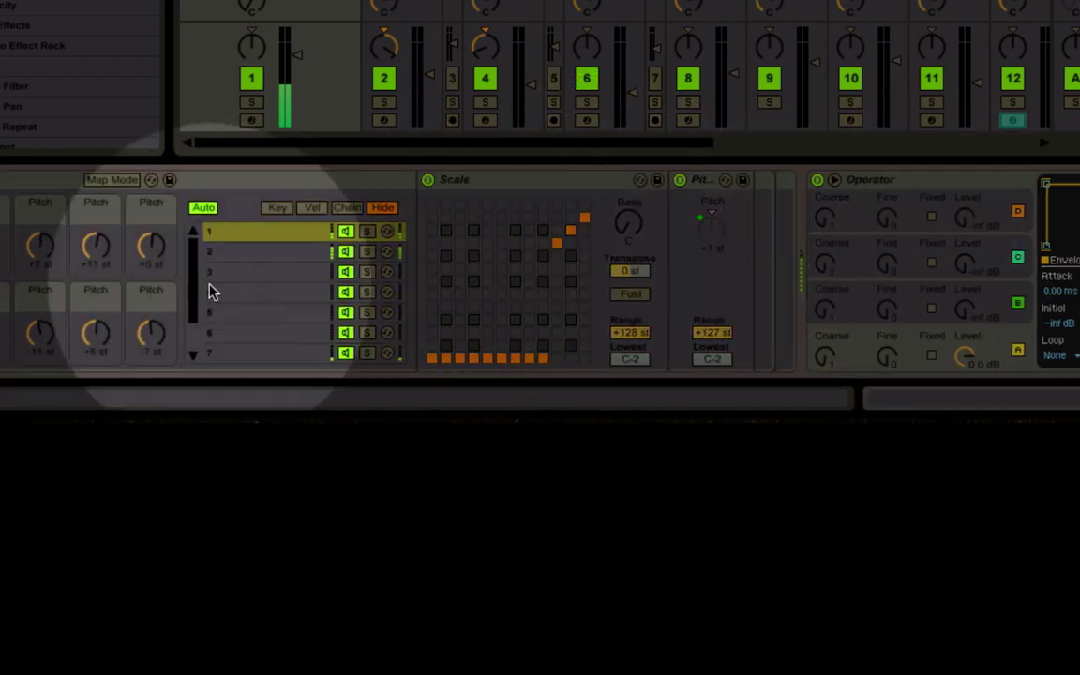
left_click_drag(40, 244, 41, 281)
left_click_drag(92, 243, 92, 272)
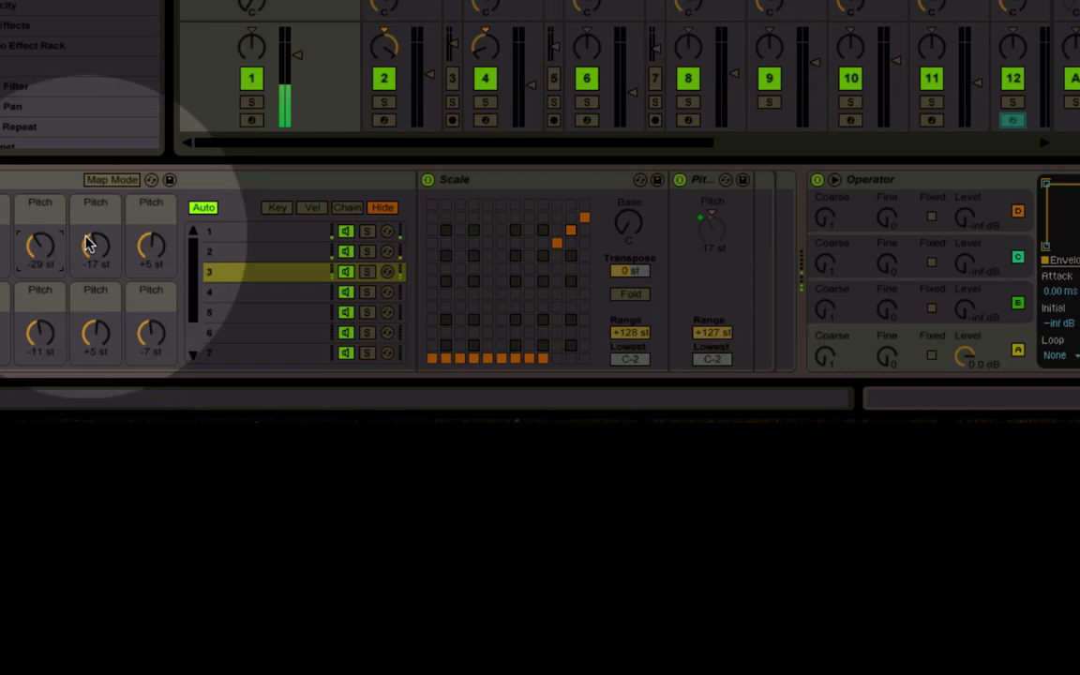
left_click_drag(151, 246, 159, 370)
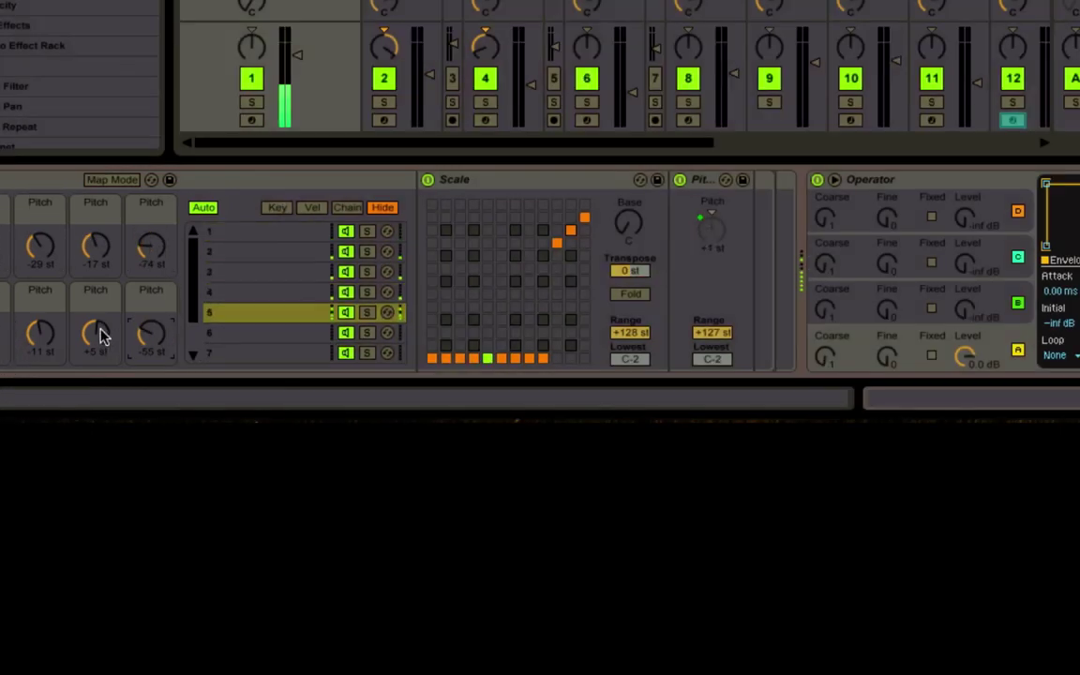
left_click_drag(99, 334, 99, 384)
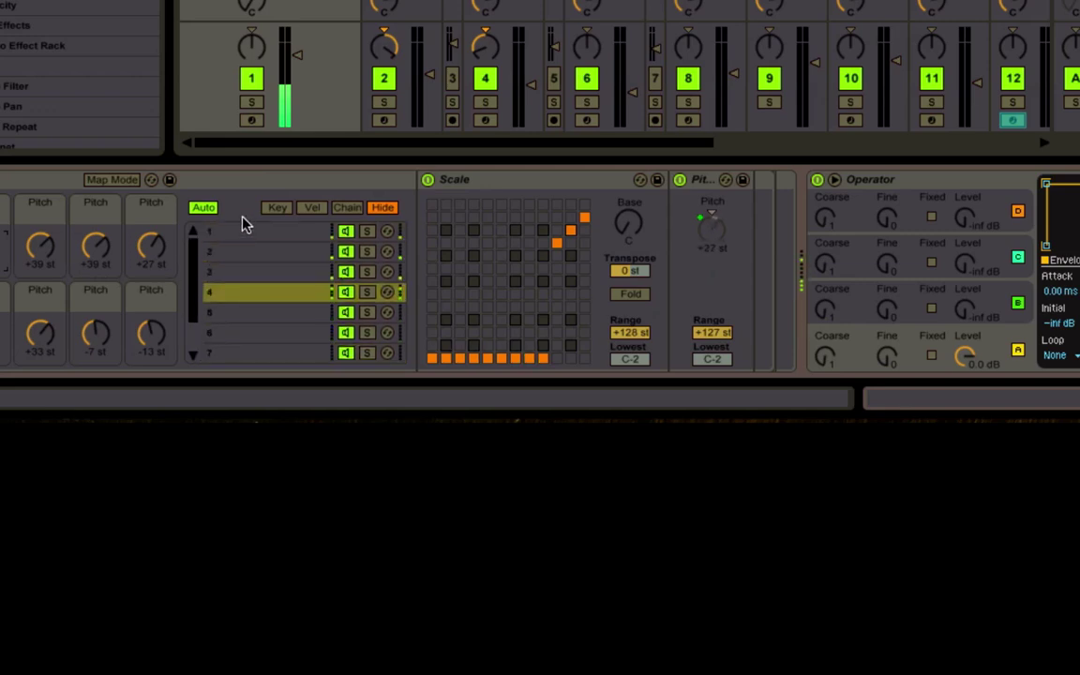
Select the complete Pitch Sequencer rack on track 1, and show the device chain of track 2
scroll(267, 314, "left", 5)
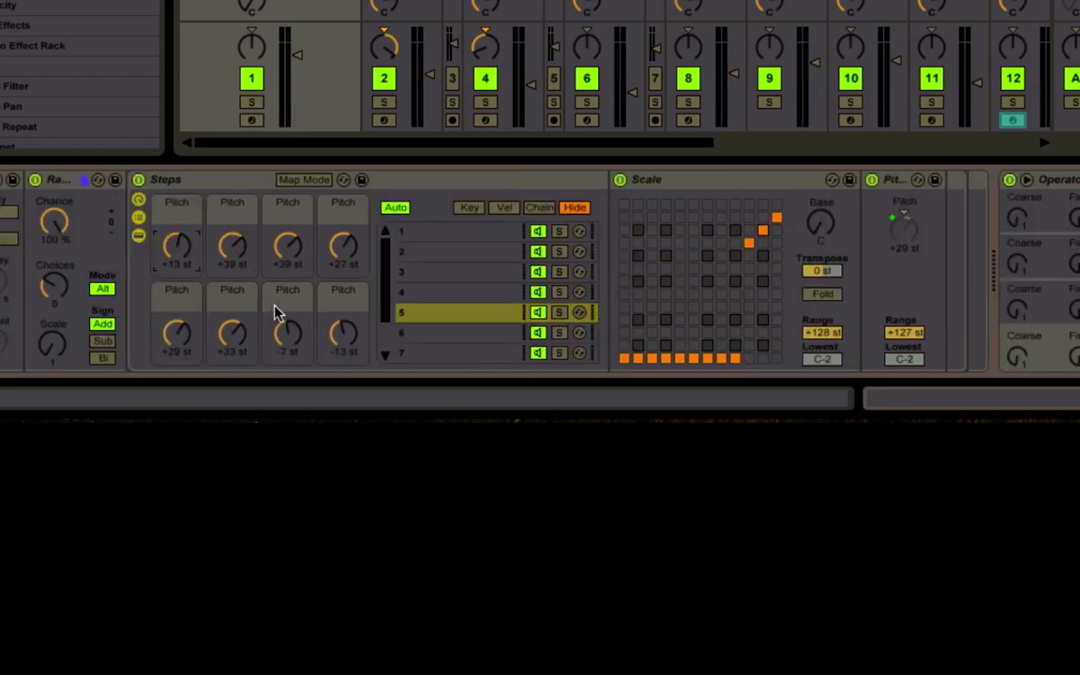
scroll(275, 313, "left", 5)
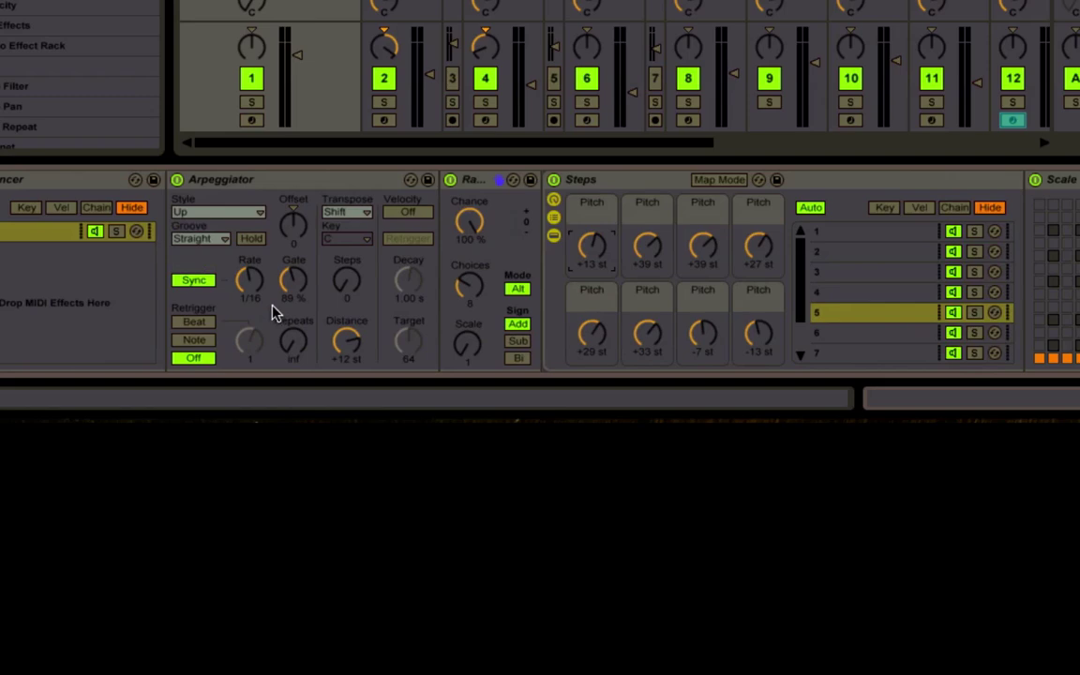
left_click(51, 183)
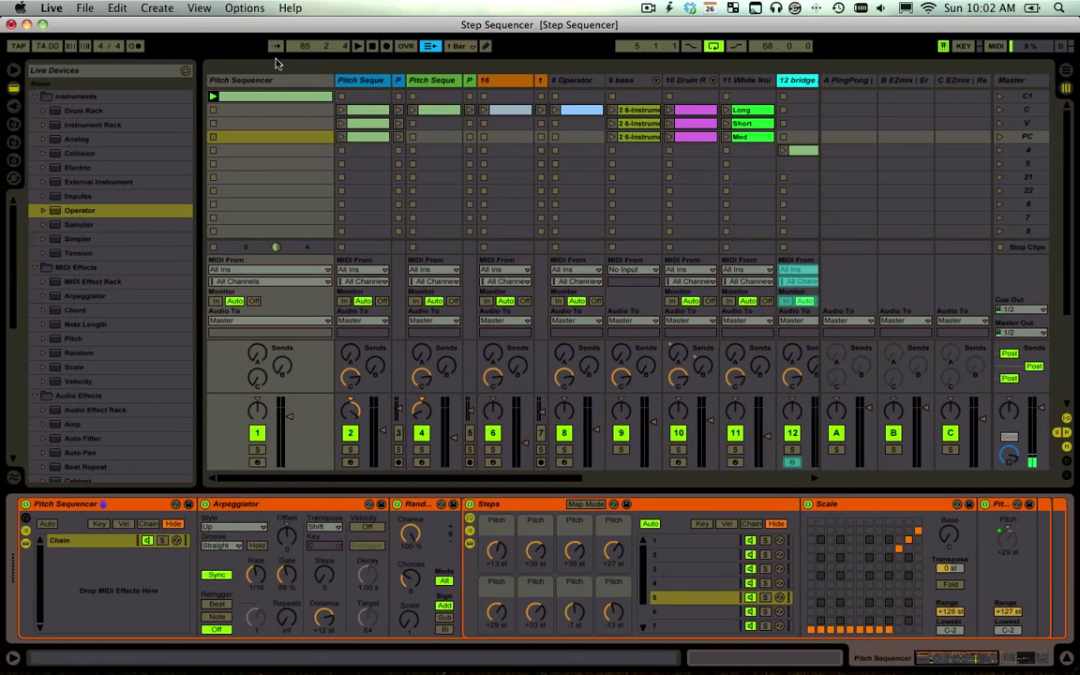
left_click(262, 81)
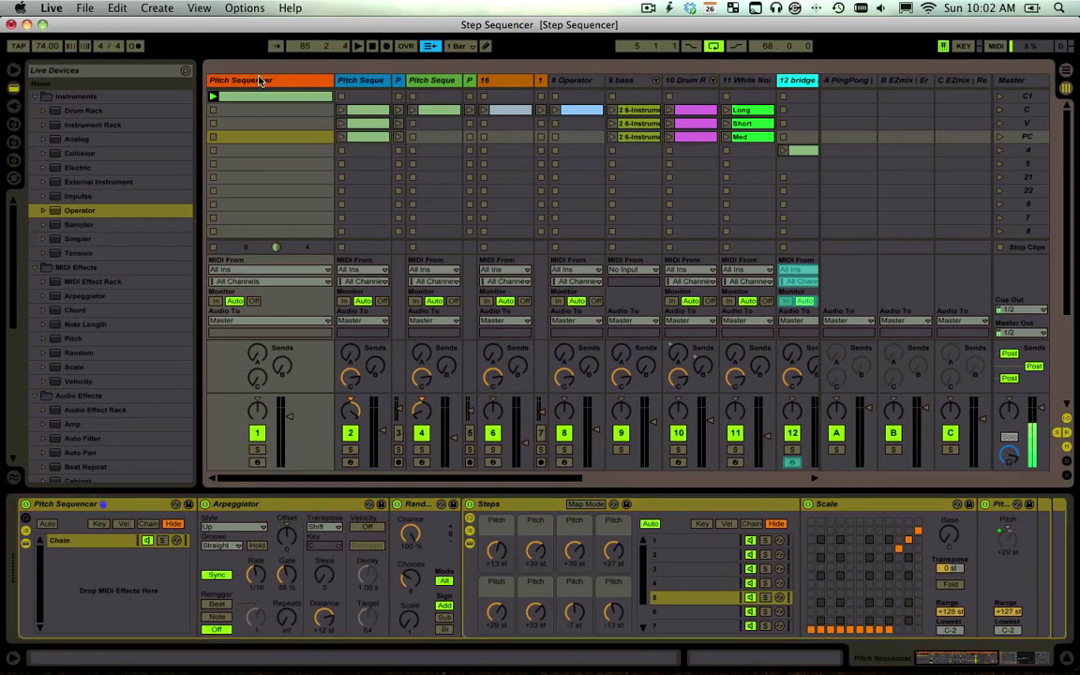
left_click(375, 83)
scroll(330, 554, "left", 5)
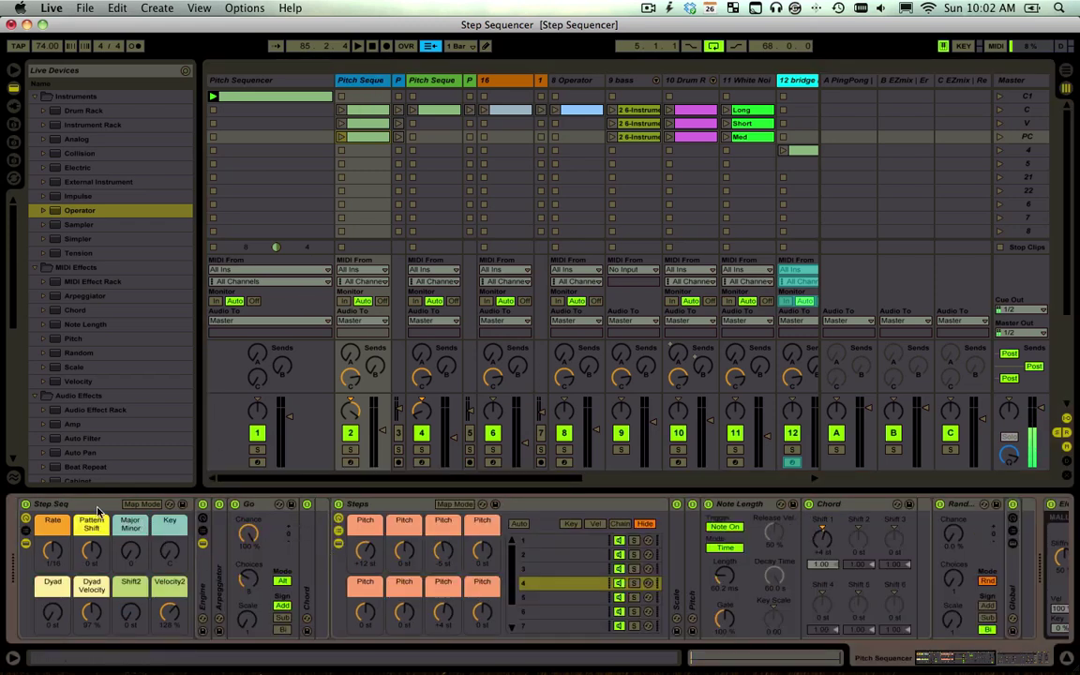
Select the Step Seq rack and reveal the macros, chain list and devices of the Global rack inside it
left_click(96, 510)
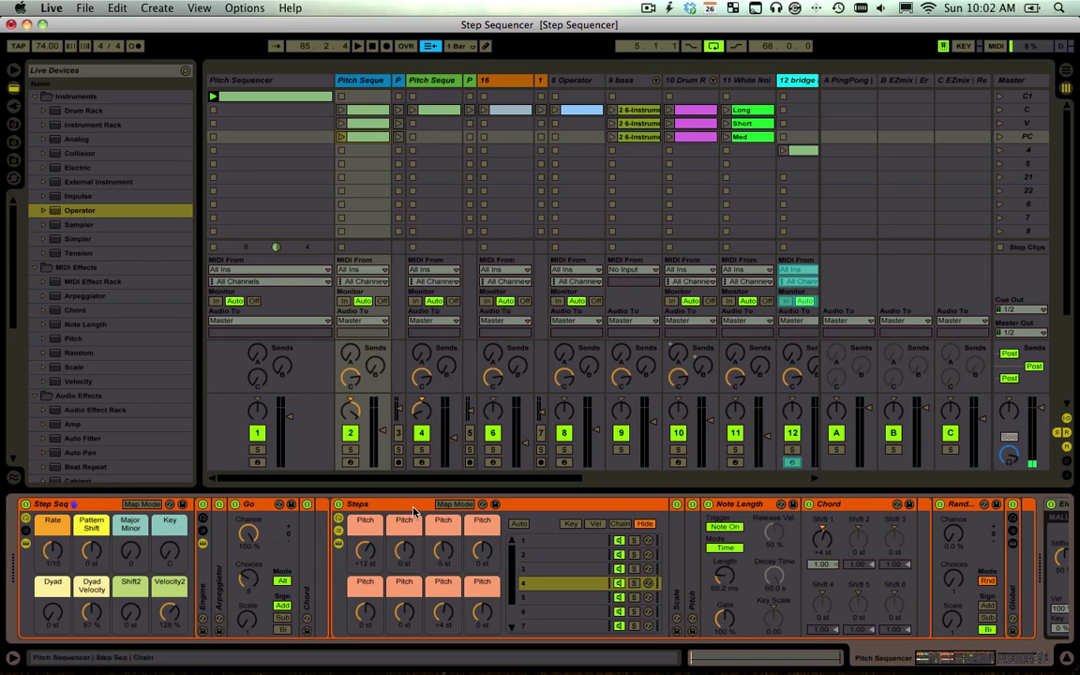
left_click(403, 555)
scroll(404, 558, "right", 5)
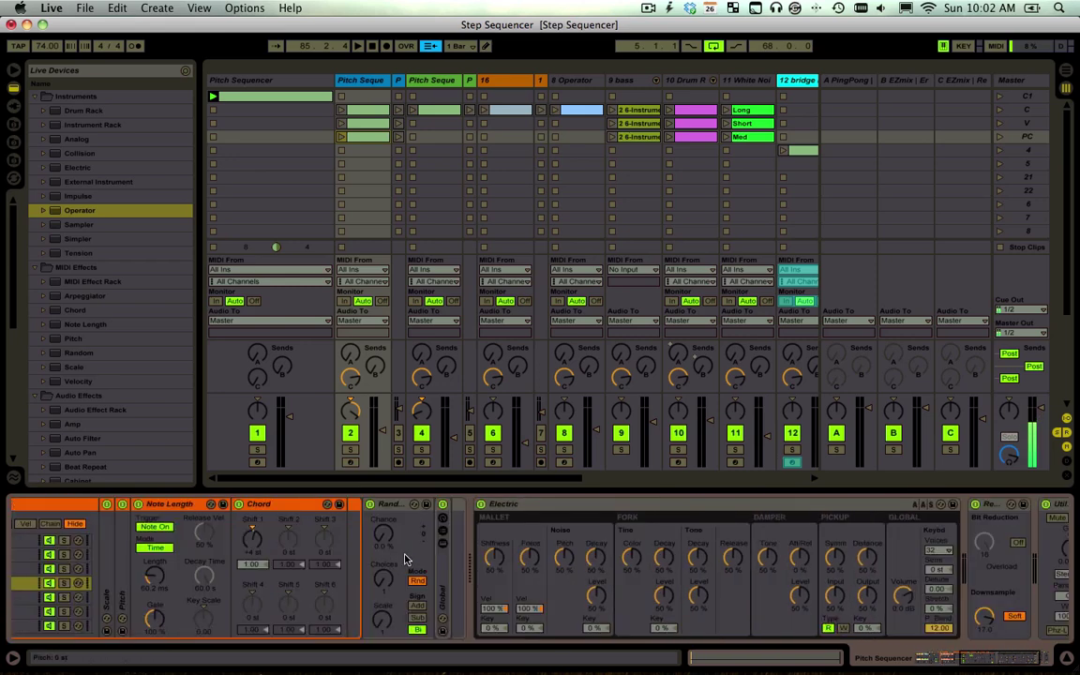
scroll(405, 560, "left", 2)
left_click(457, 518)
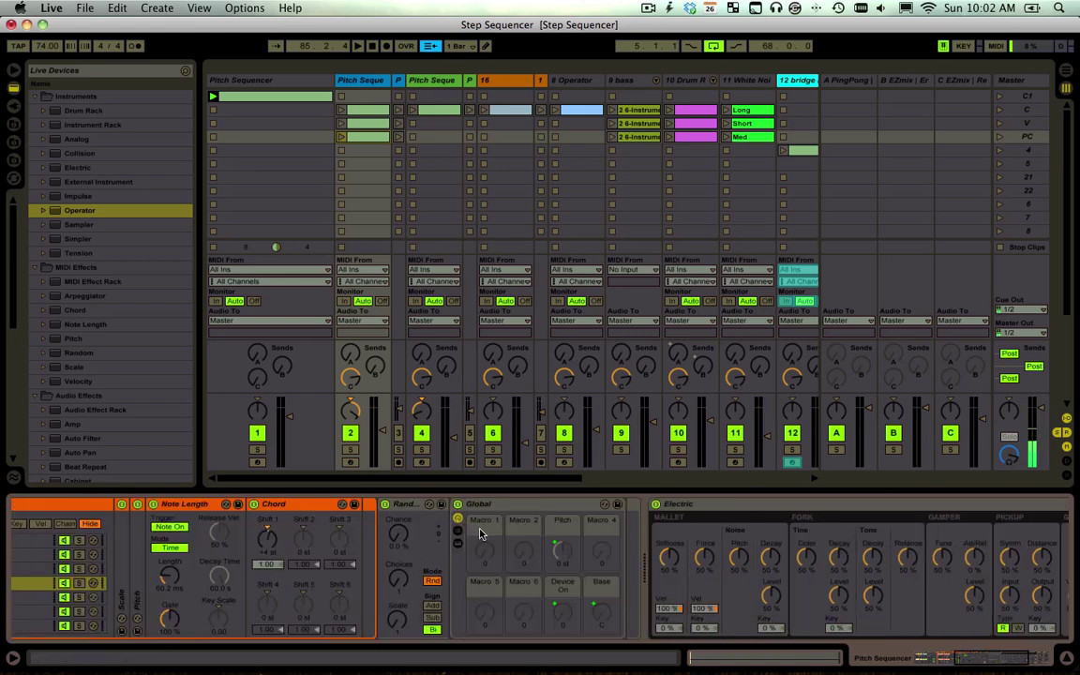
left_click(459, 530)
left_click(459, 542)
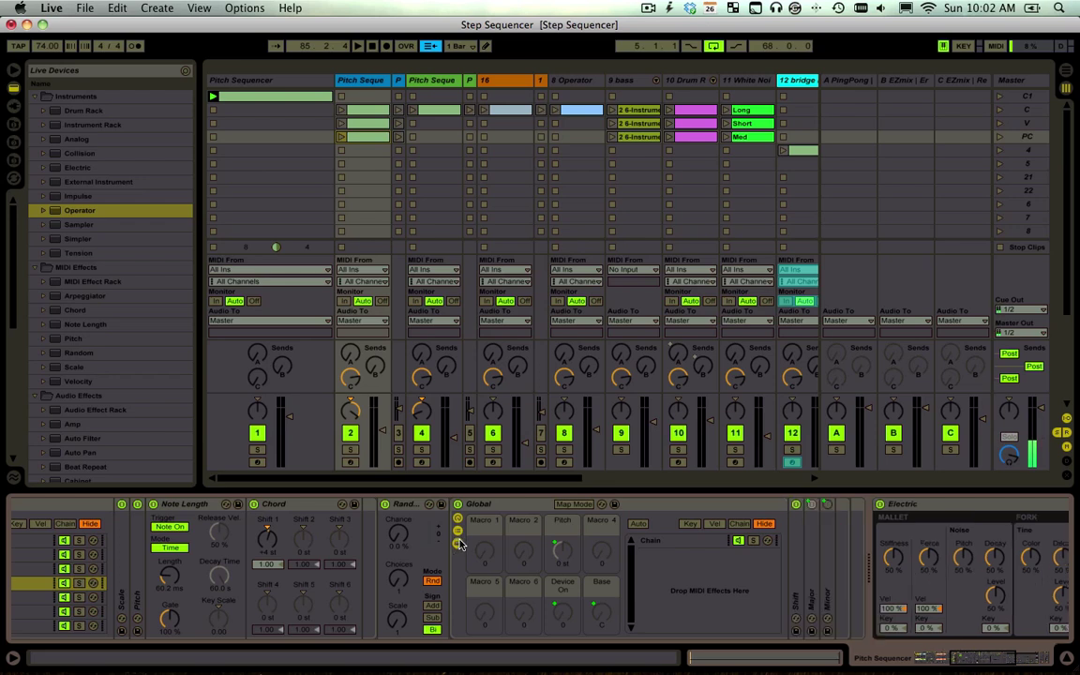
Unfold the Major, Minor and Shift devices in the Global rack
double_click(812, 545)
scroll(837, 541, "right", 5)
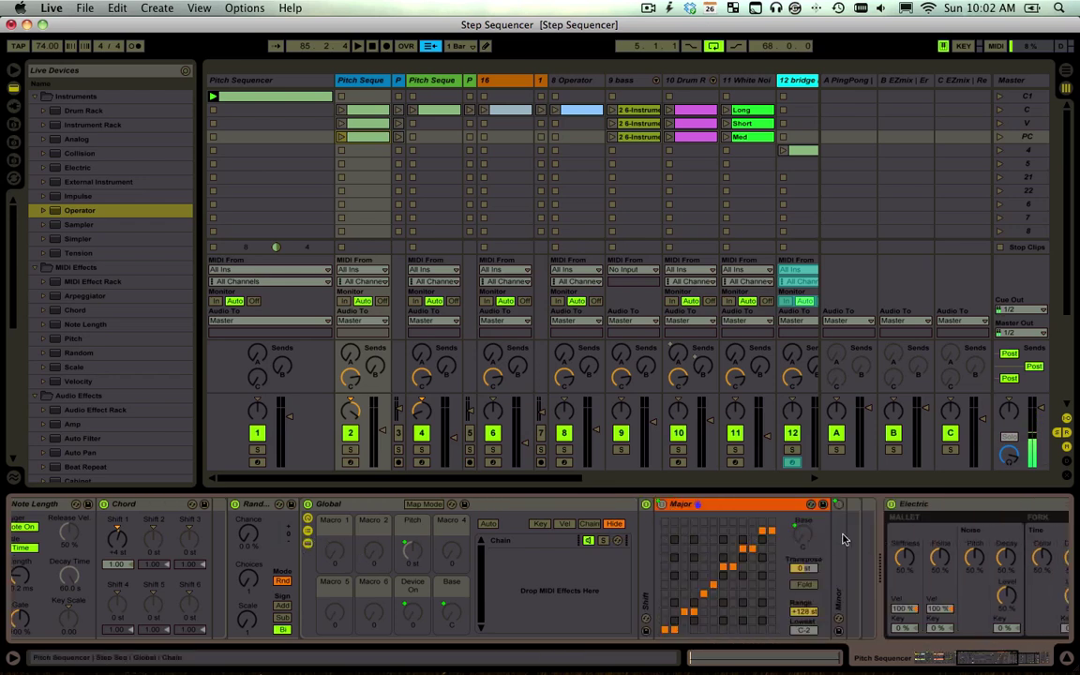
double_click(840, 539)
double_click(641, 549)
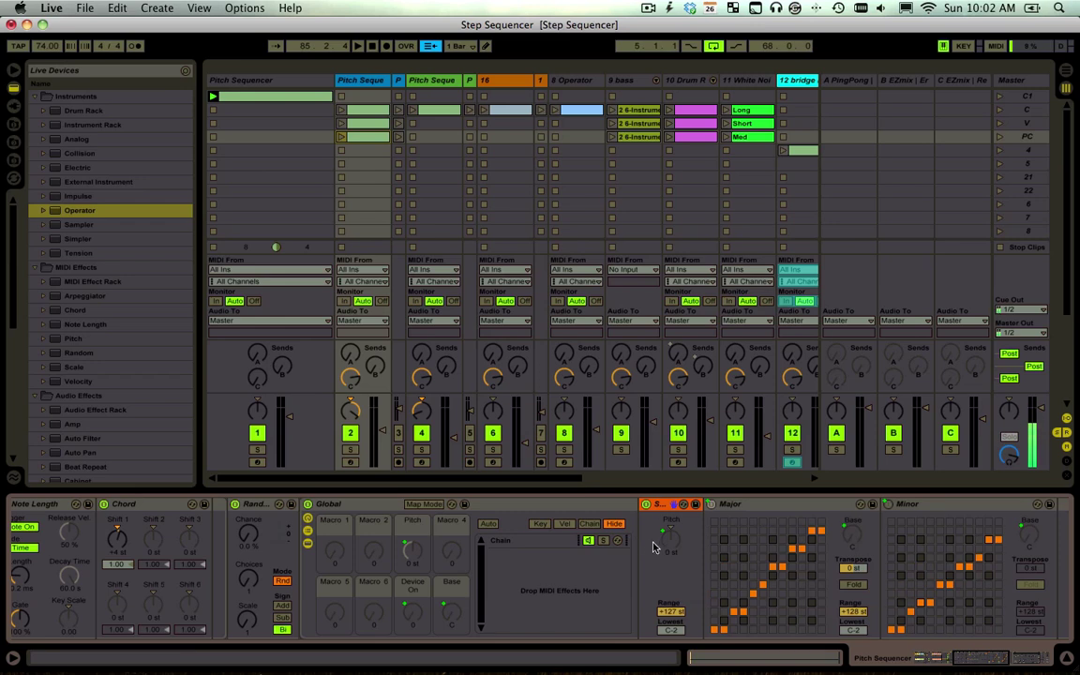
Show track 2's scene C clip, stop the clip on track 1 and launch the scene C clip
left_click(367, 113)
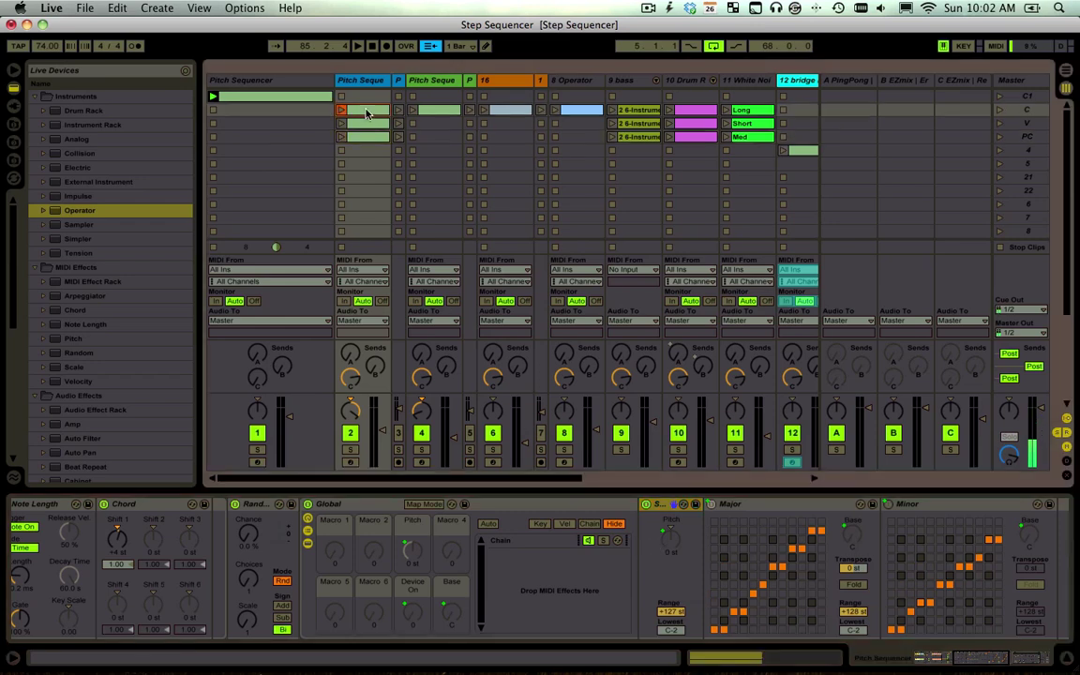
left_click(369, 80)
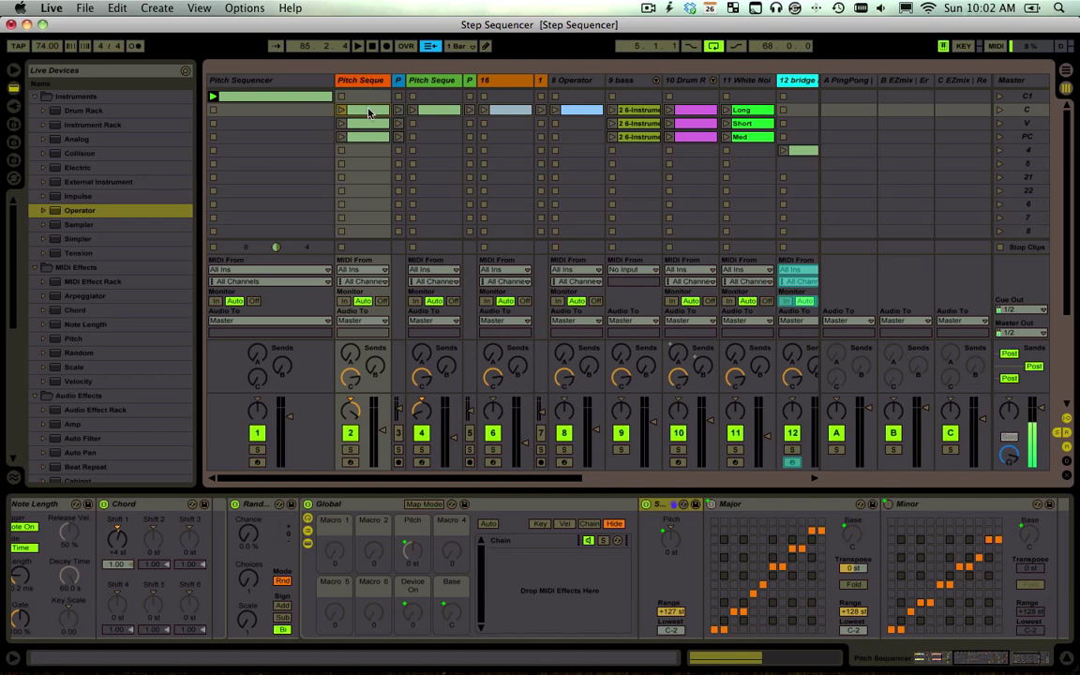
left_click(369, 113)
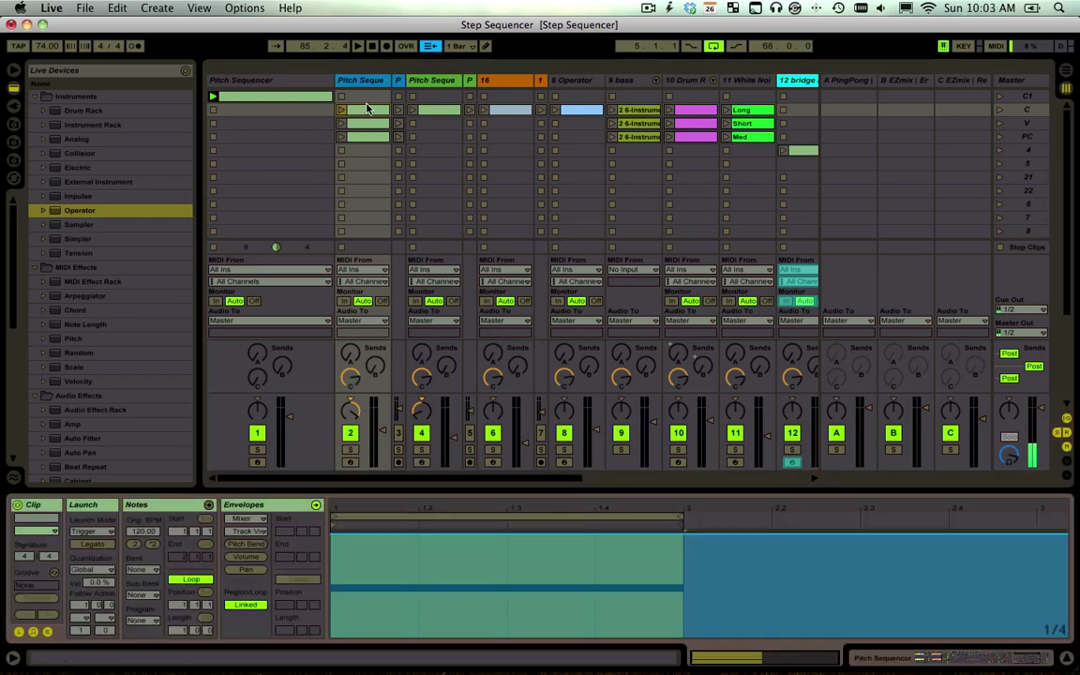
left_click(213, 179)
left_click(339, 111)
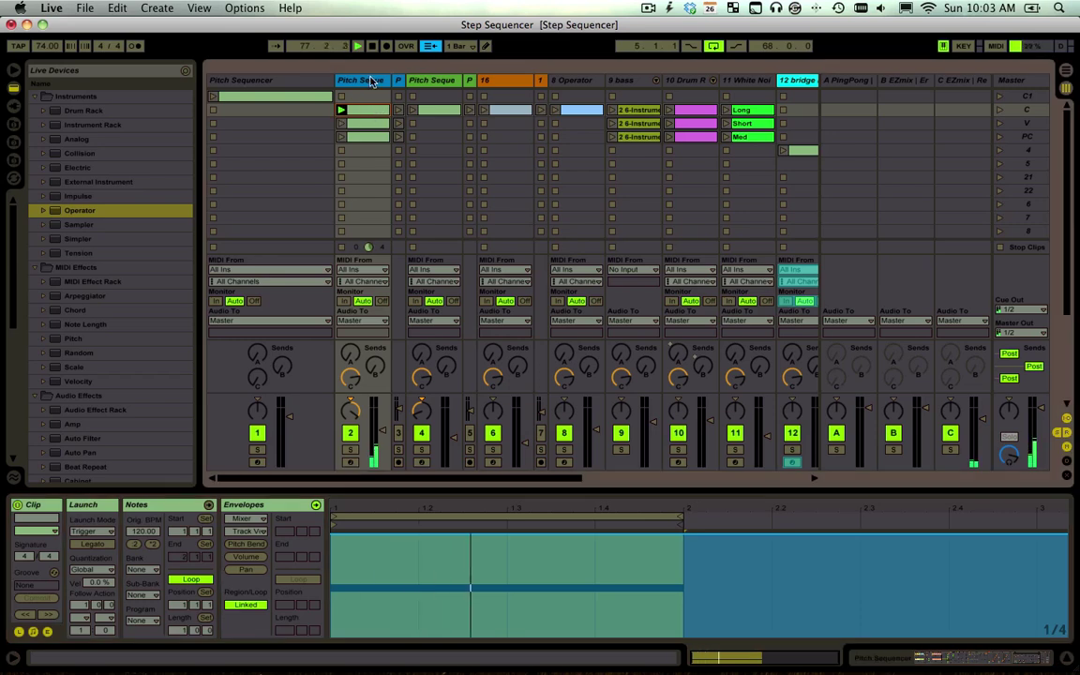
Centre track 2's panning and raise its volume slightly, returning to the Step Seq rack in its device chain
left_click(350, 401)
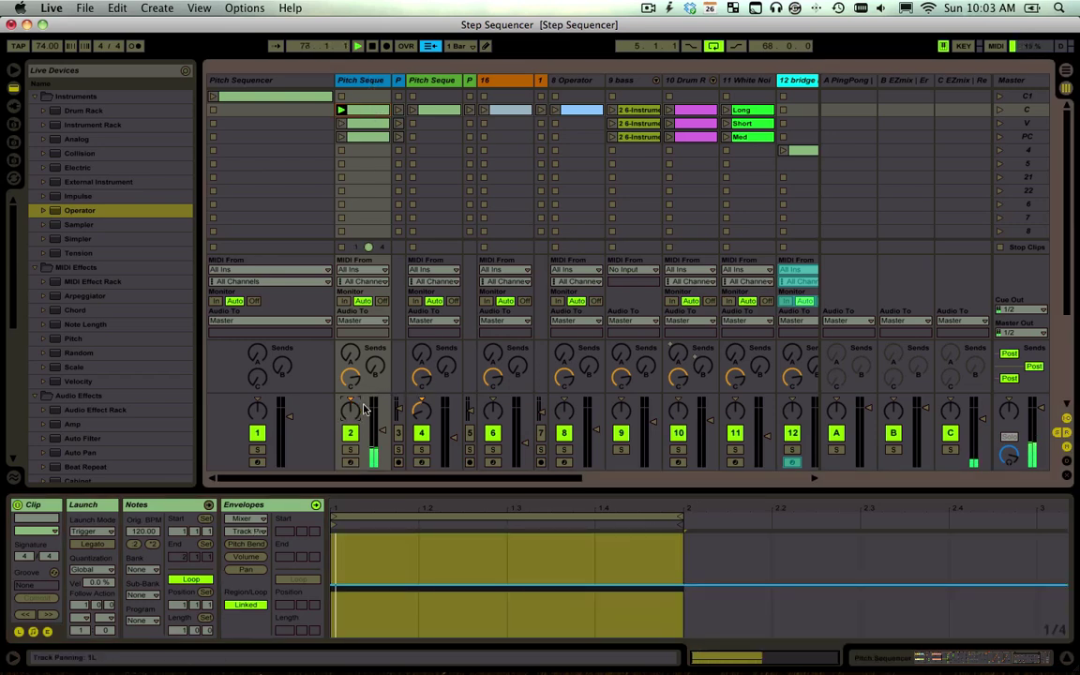
left_click(380, 426)
double_click(362, 80)
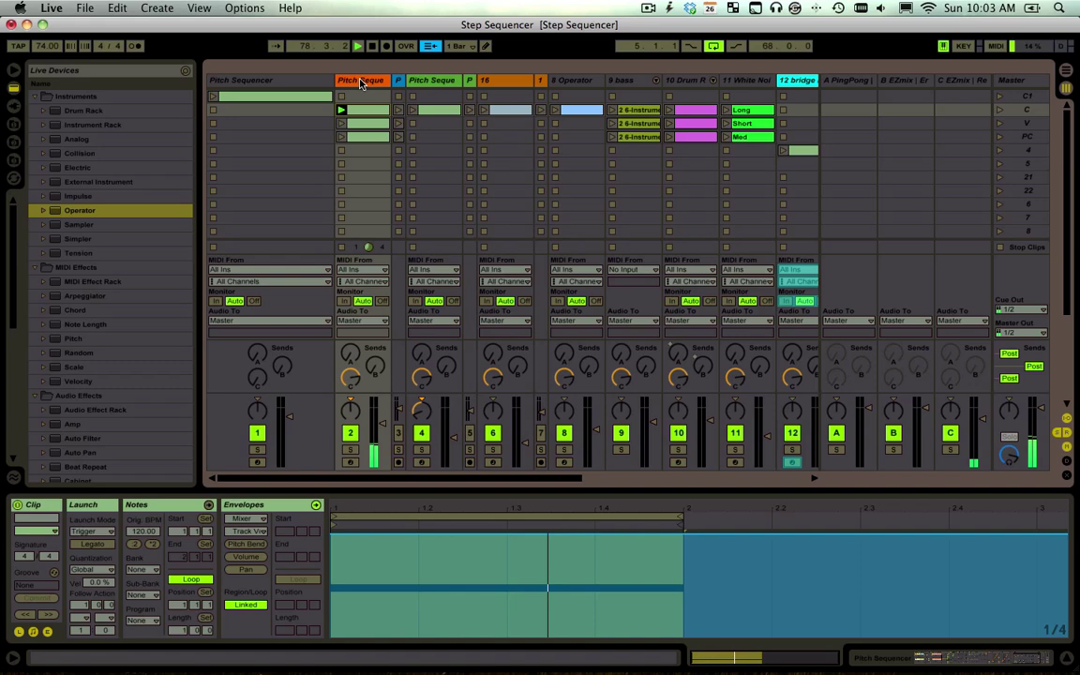
scroll(460, 598, "left", 10)
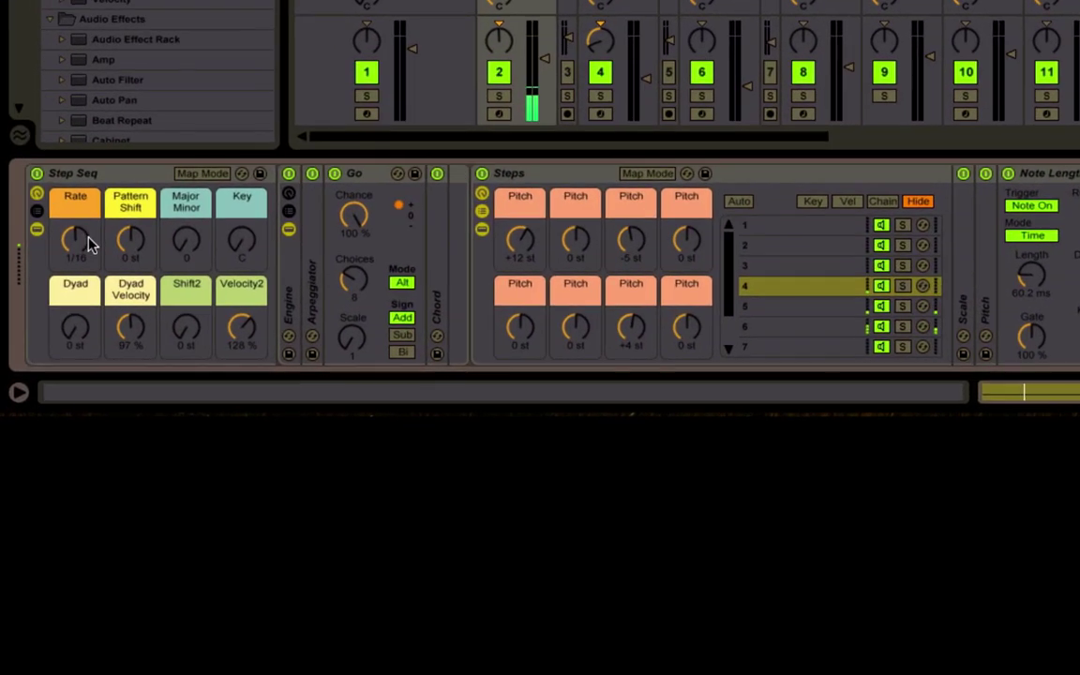
Change the Rate macro and undo it, and try Pattern Shift at +4 st before returning it to 0 st
left_click_drag(88, 237, 88, 268)
key("super+z")
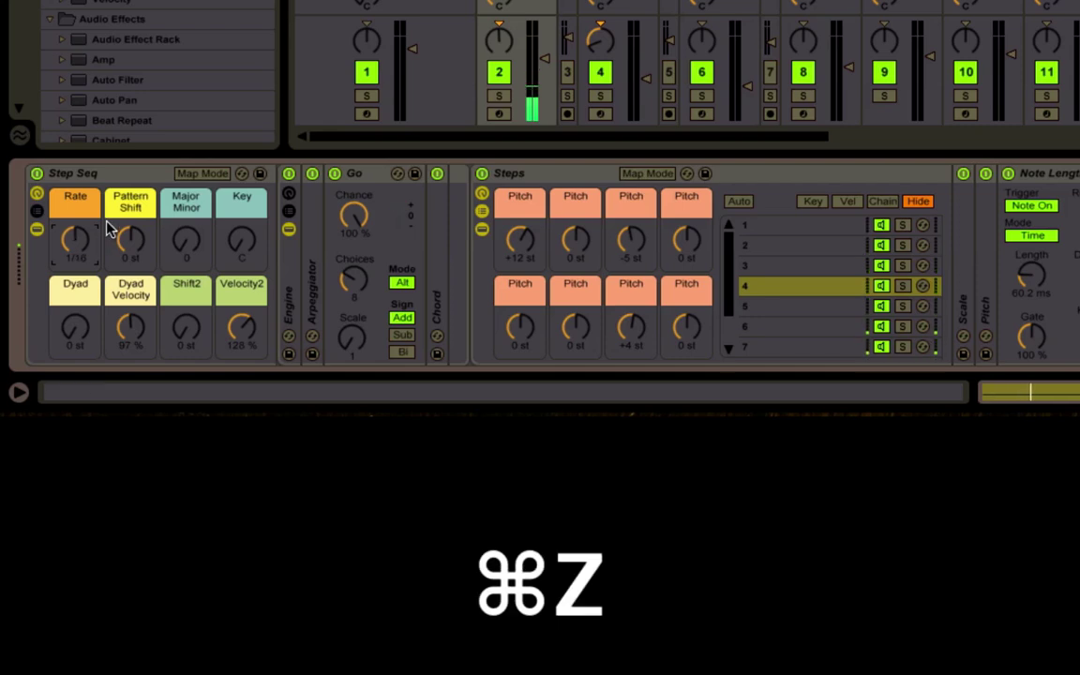
left_click(138, 247)
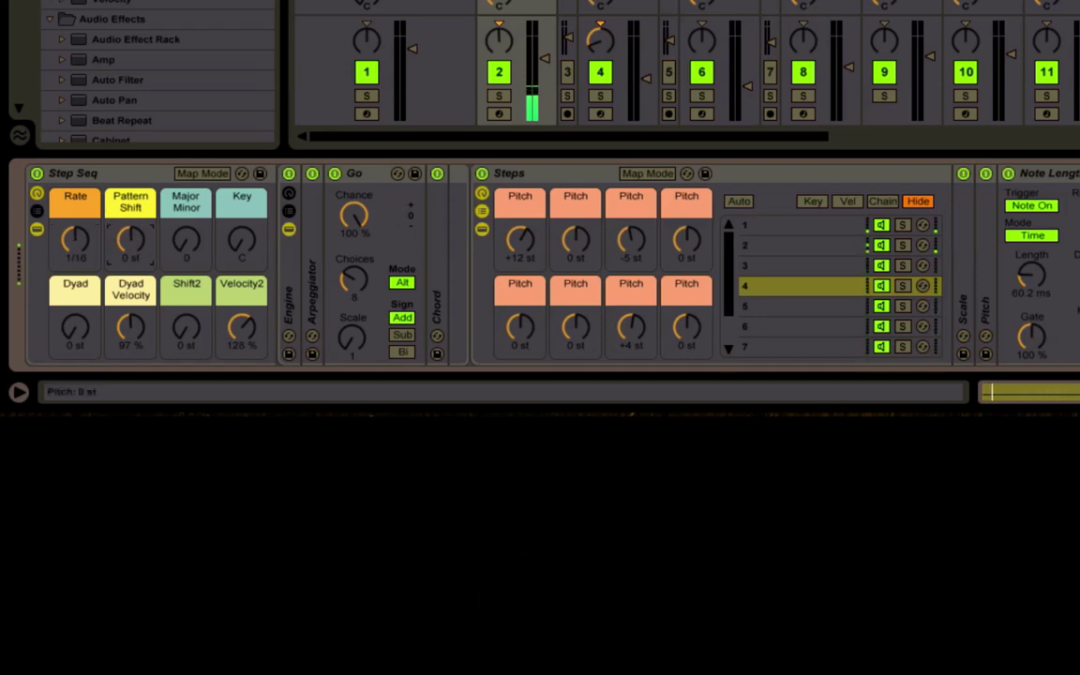
left_click_drag(138, 246, 138, 247)
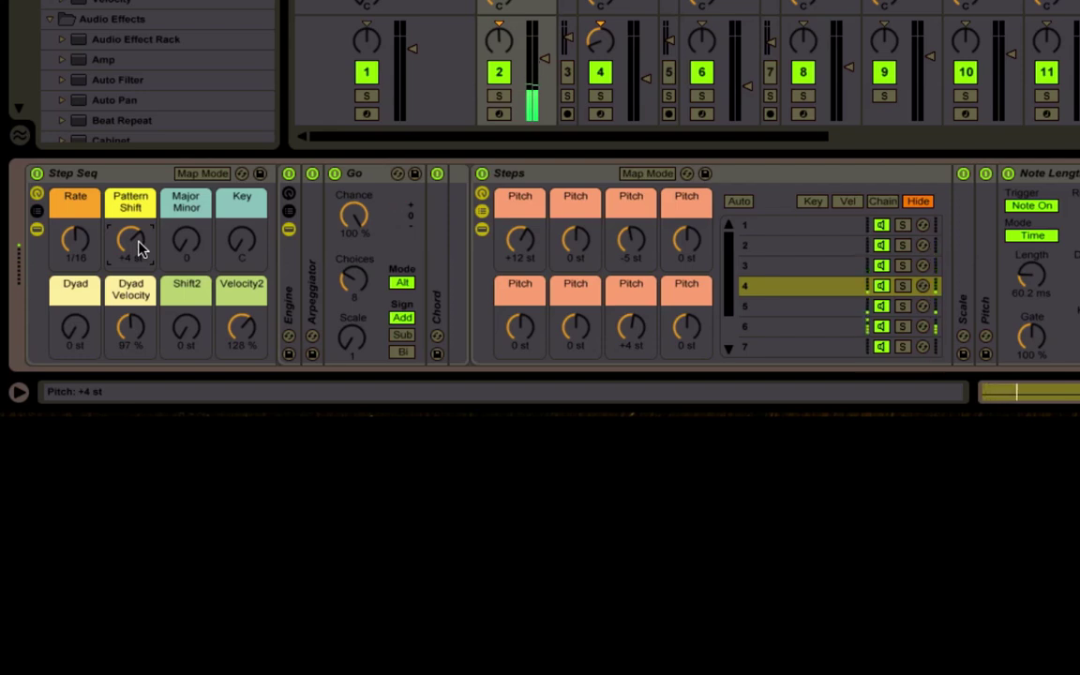
left_click_drag(137, 249, 138, 249)
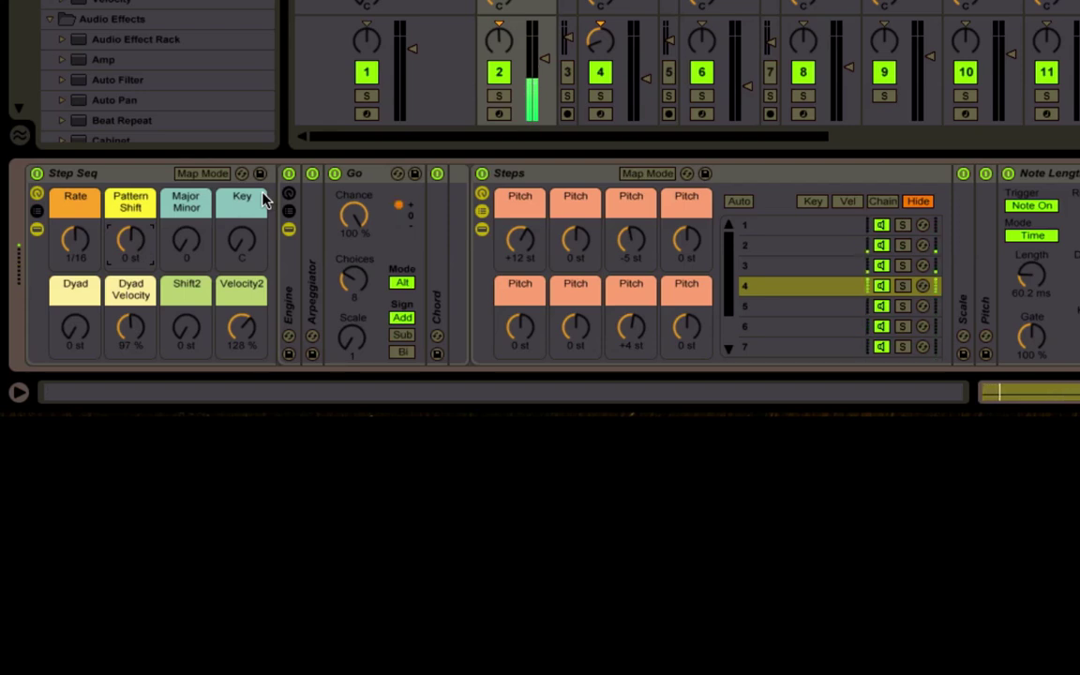
Try the Pattern Shift macro at exactly +7 st and reset it to 0 st
type("7")
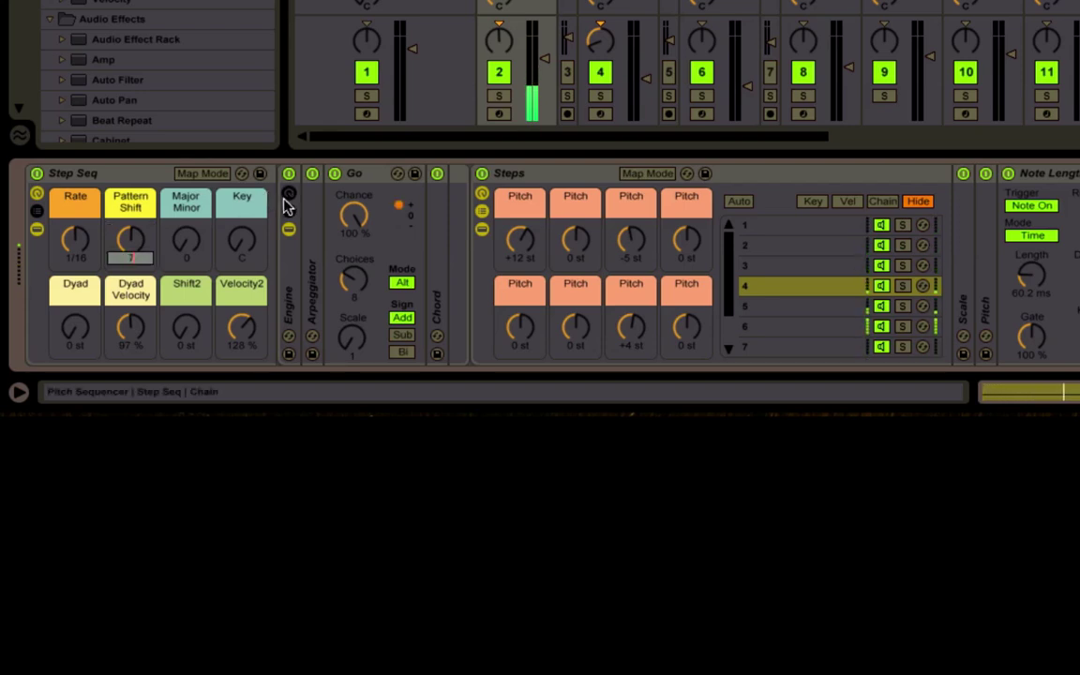
key("Return")
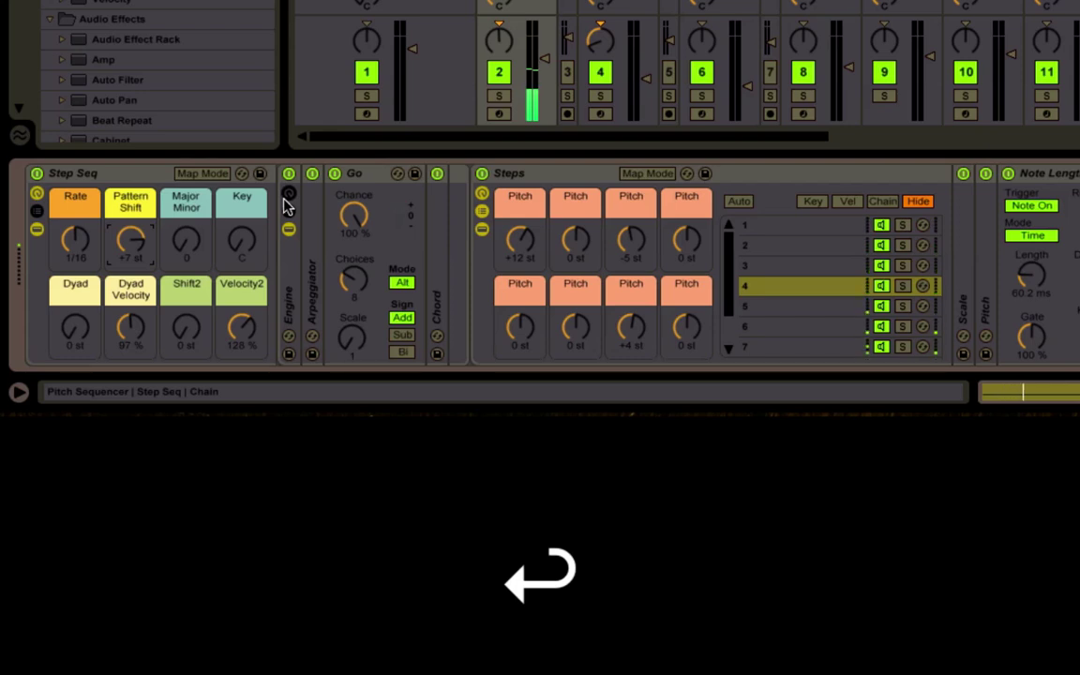
type("0")
key("Return")
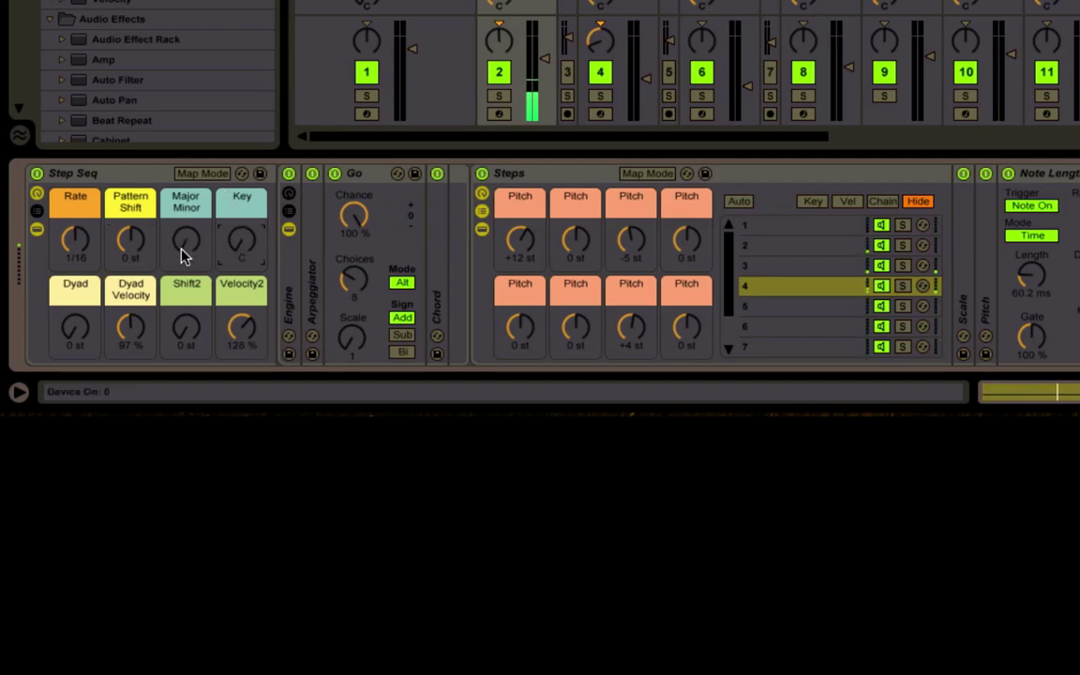
Try Major Minor at 127 with Pattern Shift at +3 st, reset both to 0, and vary Key before returning it to C
left_click_drag(184, 255, 157, 202)
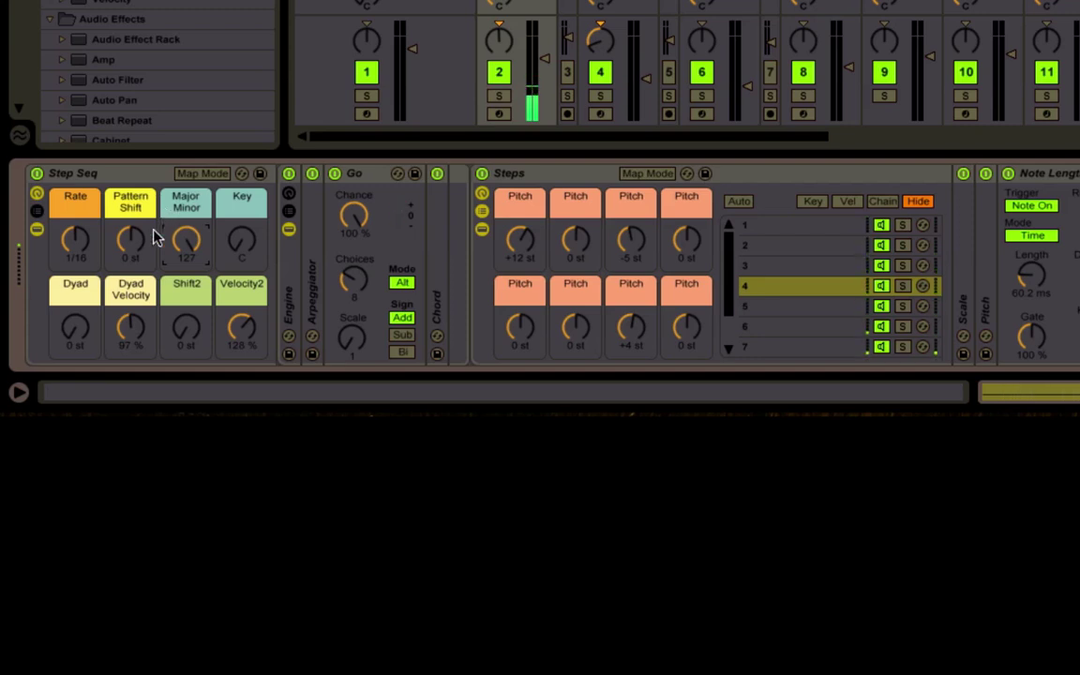
left_click_drag(133, 223, 139, 234)
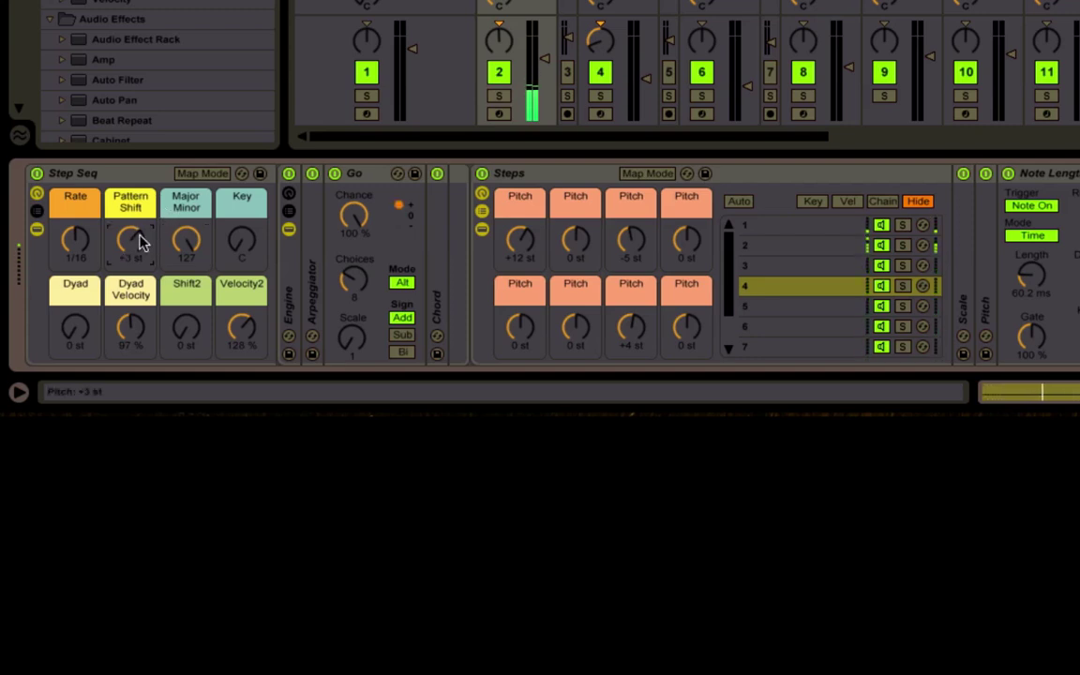
key("Return")
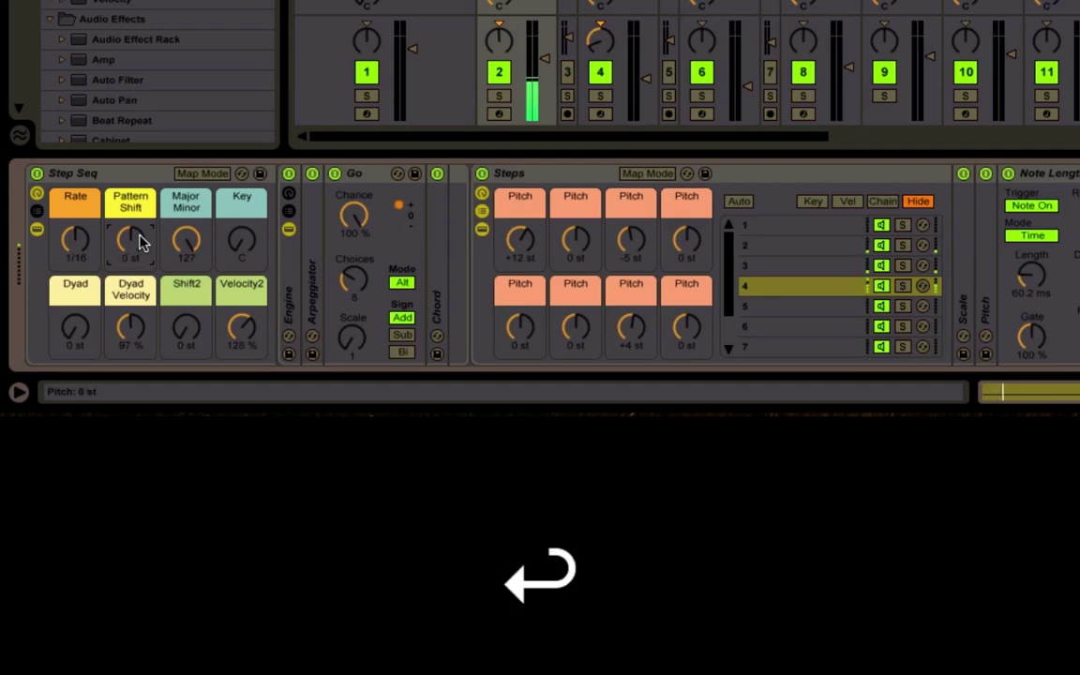
left_click(203, 238)
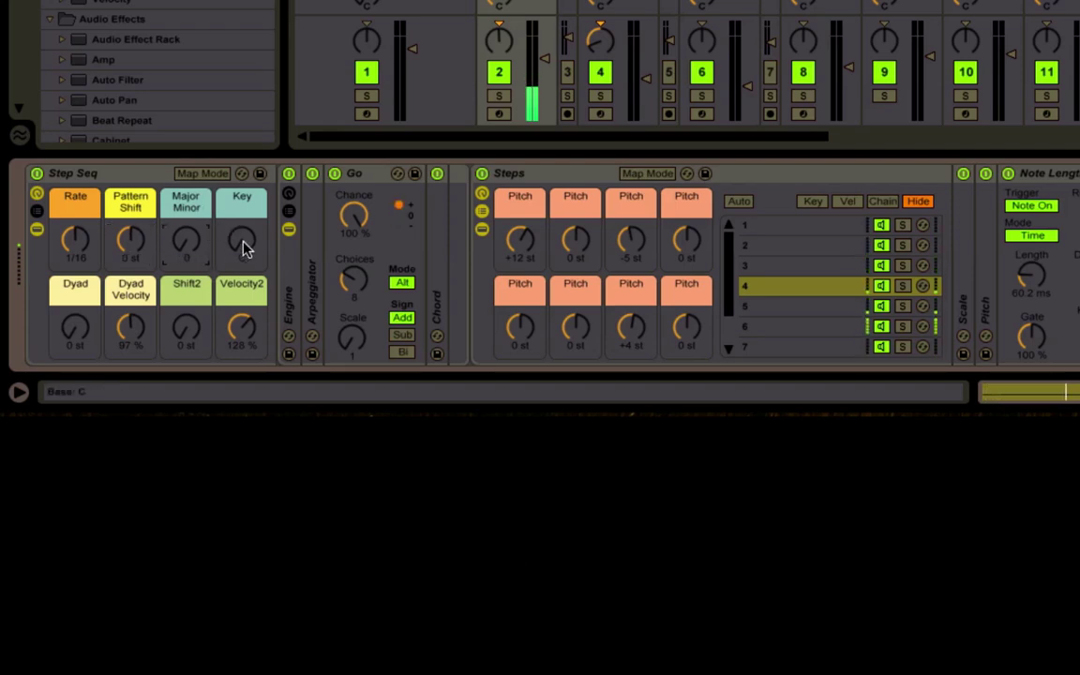
mouse_move(241, 244)
left_mouse_down()
mouse_move(241, 225)
mouse_move(233, 248)
left_mouse_up()
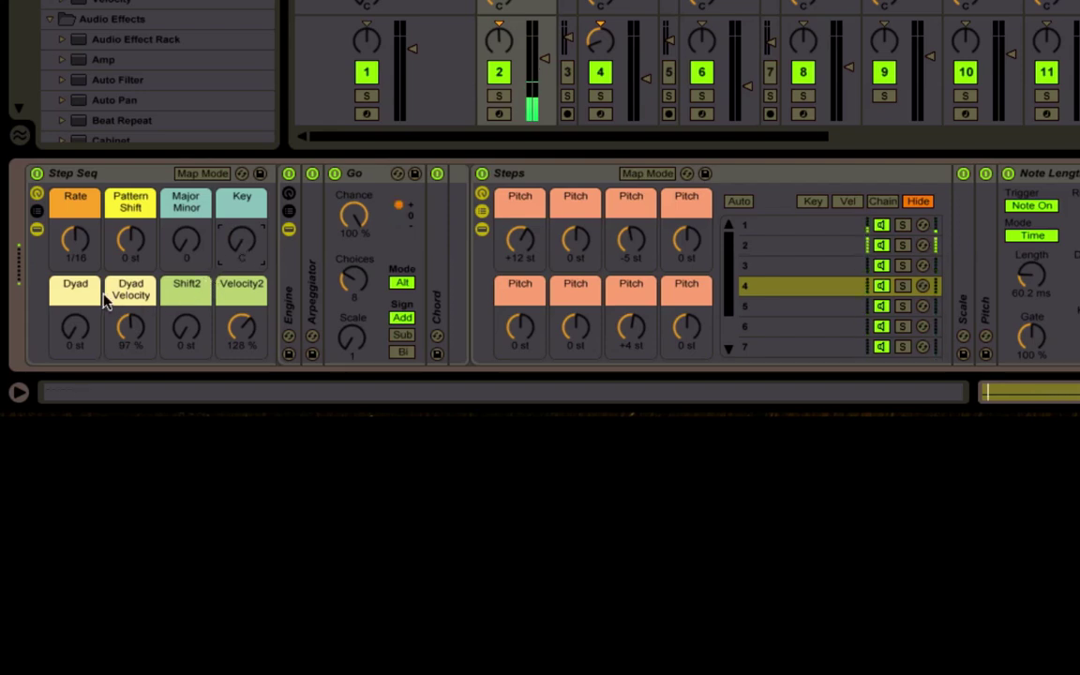
Unfold the Chord device, and set the Dyad macro to +3 st and Dyad Velocity to 192 %
left_click(82, 321)
double_click(435, 235)
left_click_drag(75, 326, 128, 240)
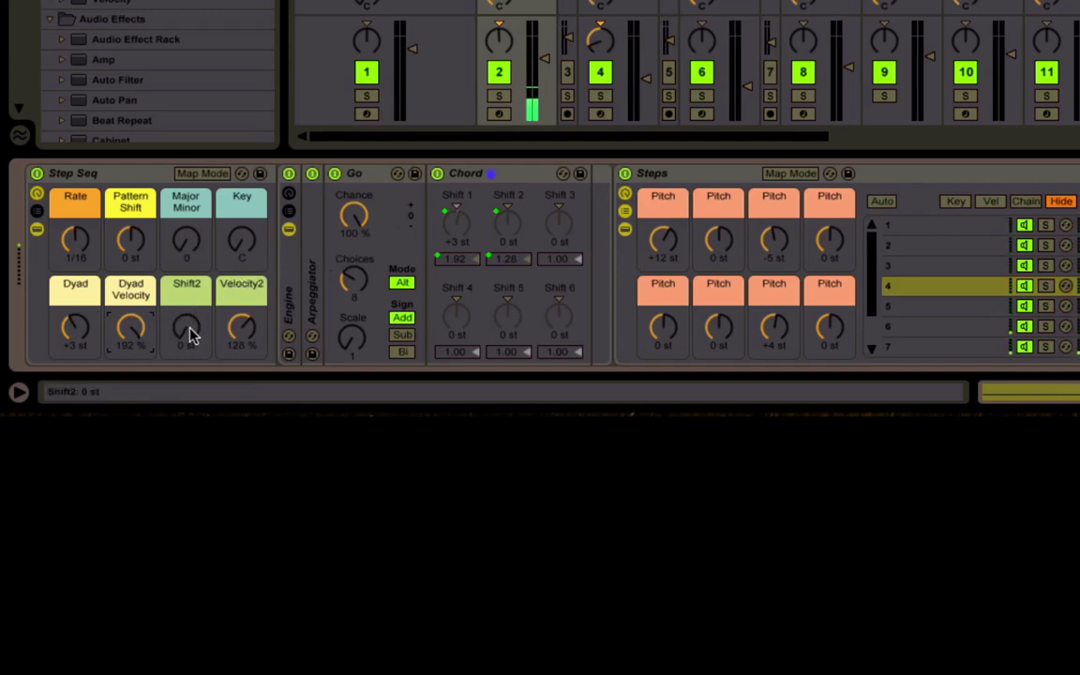
Return the Dyad macro to 0 st, try it at +5 st, and look through the chain list of the Steps rack
left_click_drag(187, 330, 188, 358)
left_click_drag(84, 334, 85, 348)
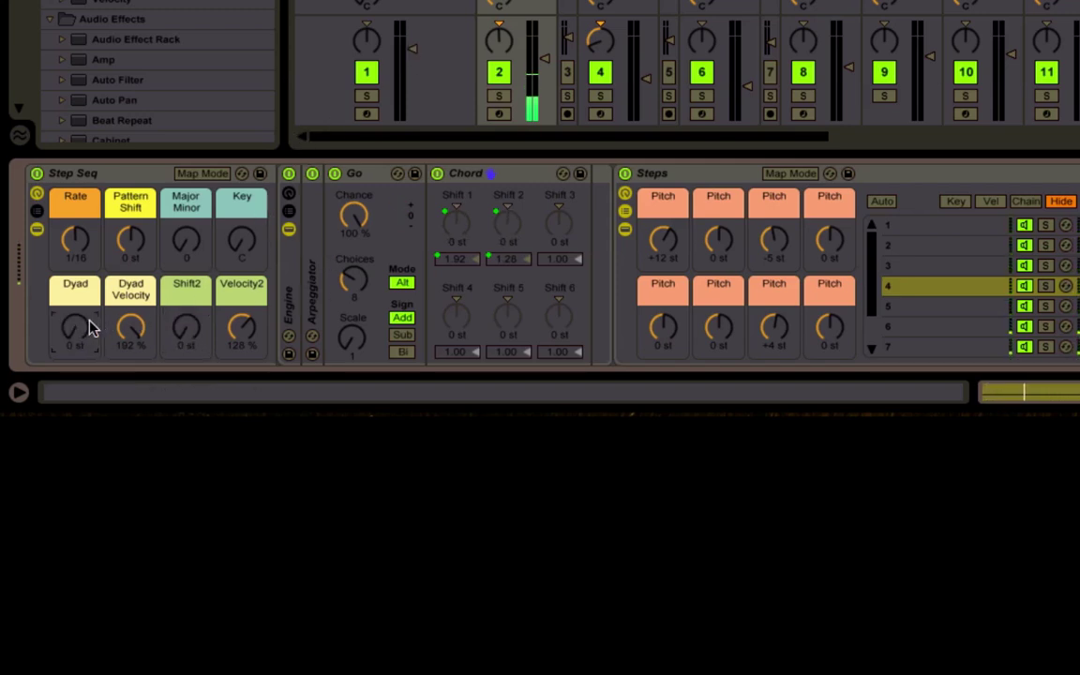
left_click_drag(78, 328, 79, 300)
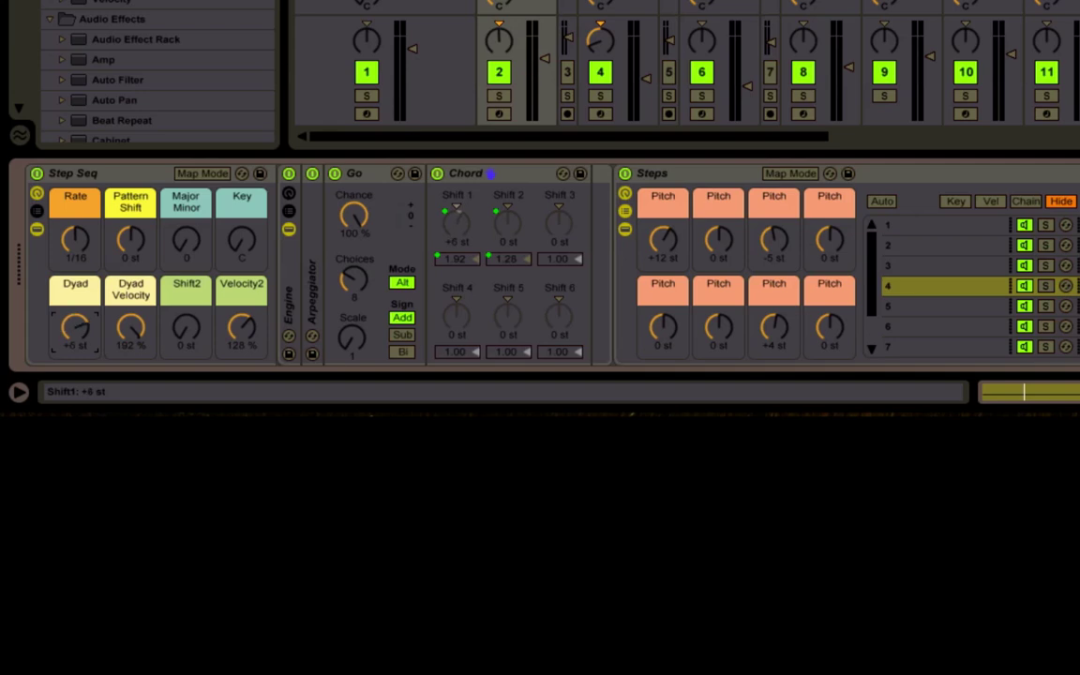
left_click(923, 225)
scroll(946, 266, "down", 2)
scroll(947, 266, "up", 2)
scroll(949, 272, "down", 2)
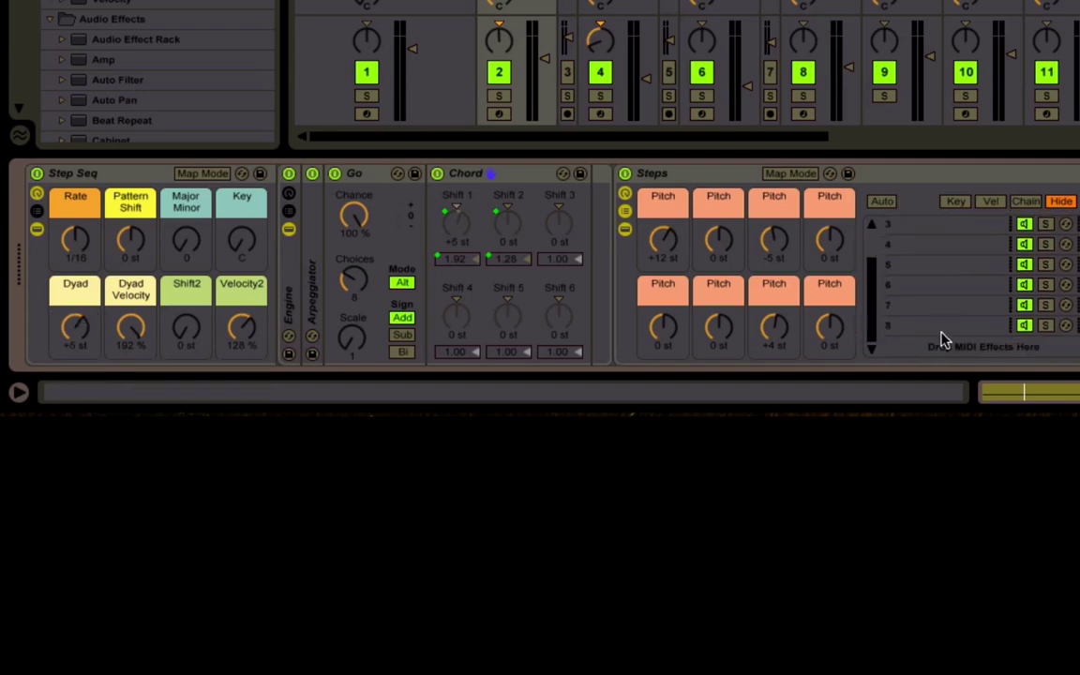
key("shift+Tab")
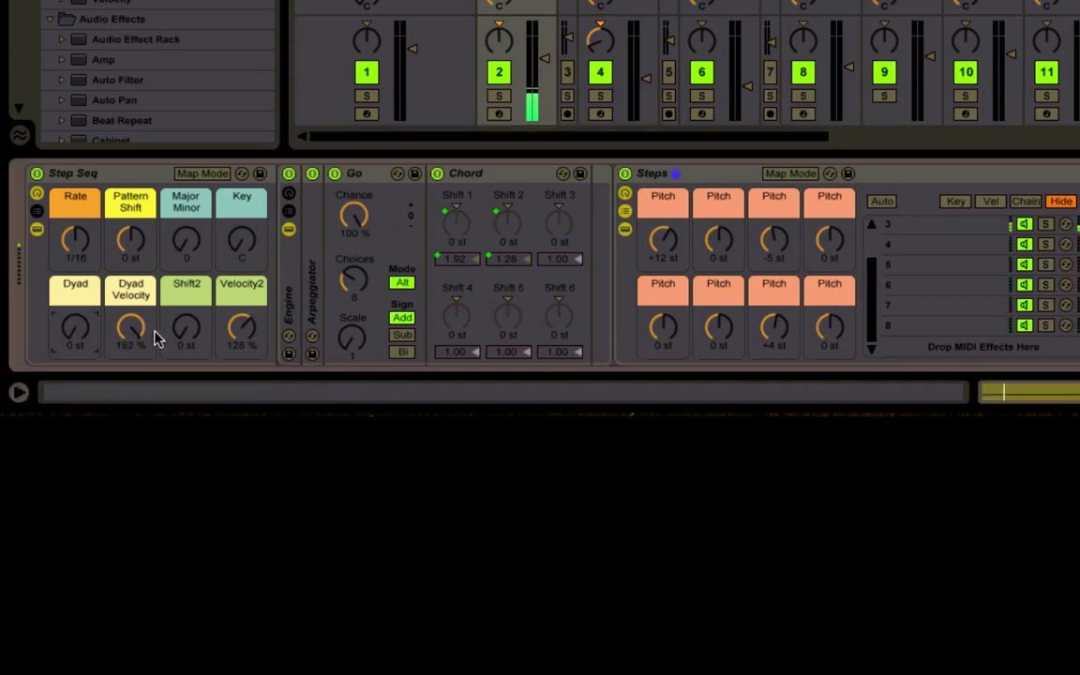
Set Dyad Velocity to 104 %, and try the Dyad macro at +8 st before lowering it to +4 st
left_click_drag(133, 328, 133, 381)
left_click_drag(77, 324, 78, 223)
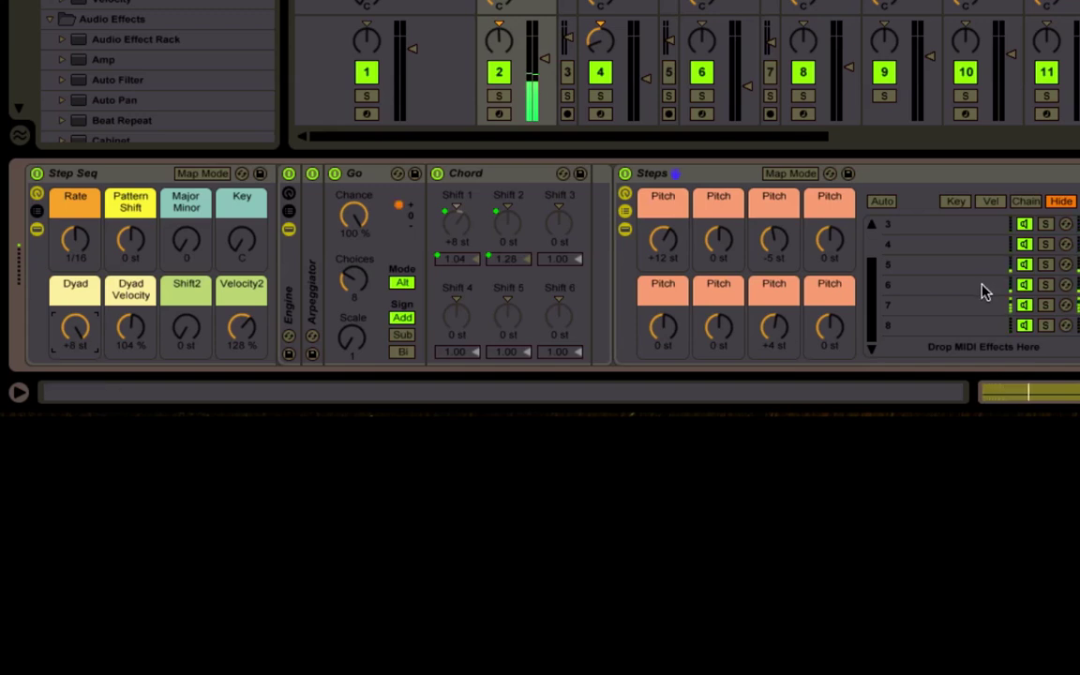
scroll(980, 288, "up", 2)
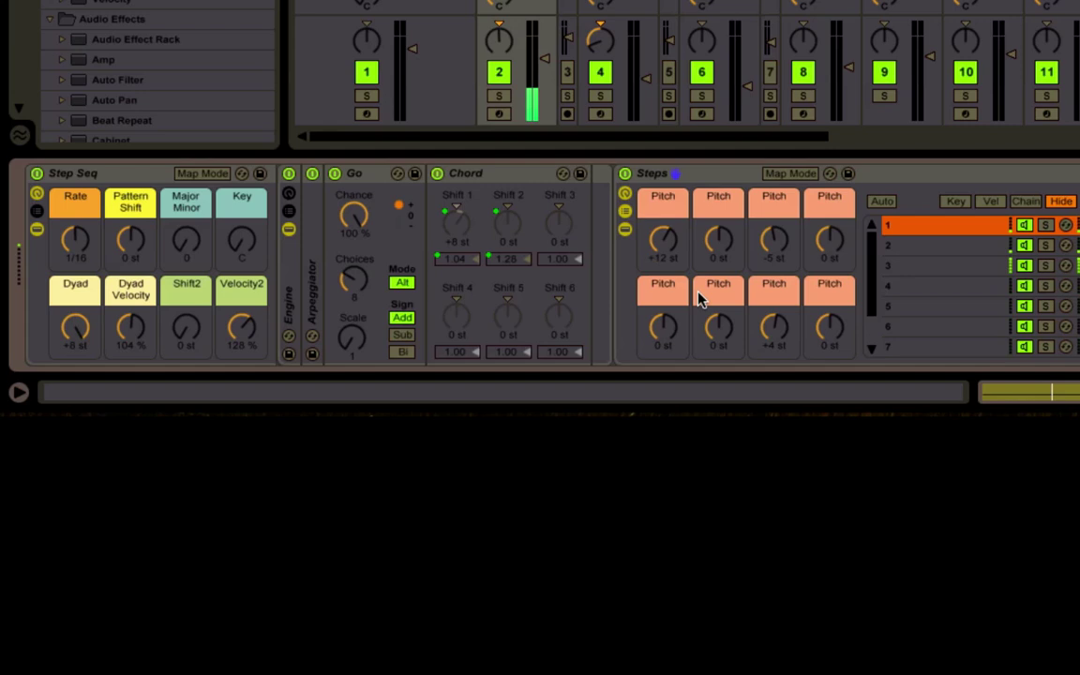
left_click(75, 326)
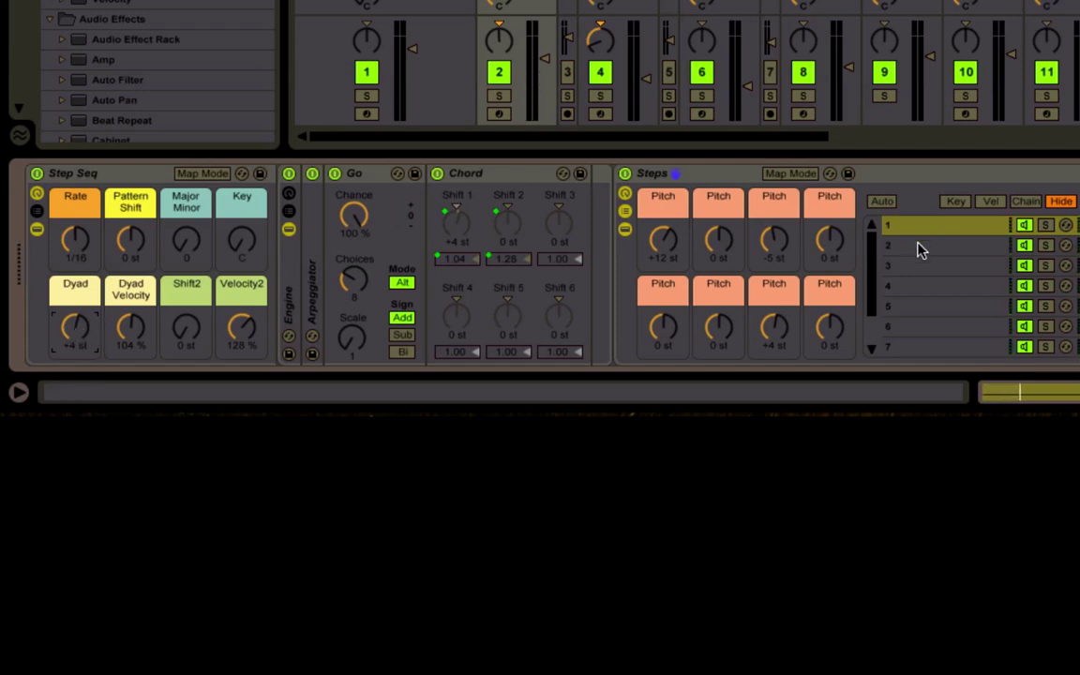
left_click(921, 307)
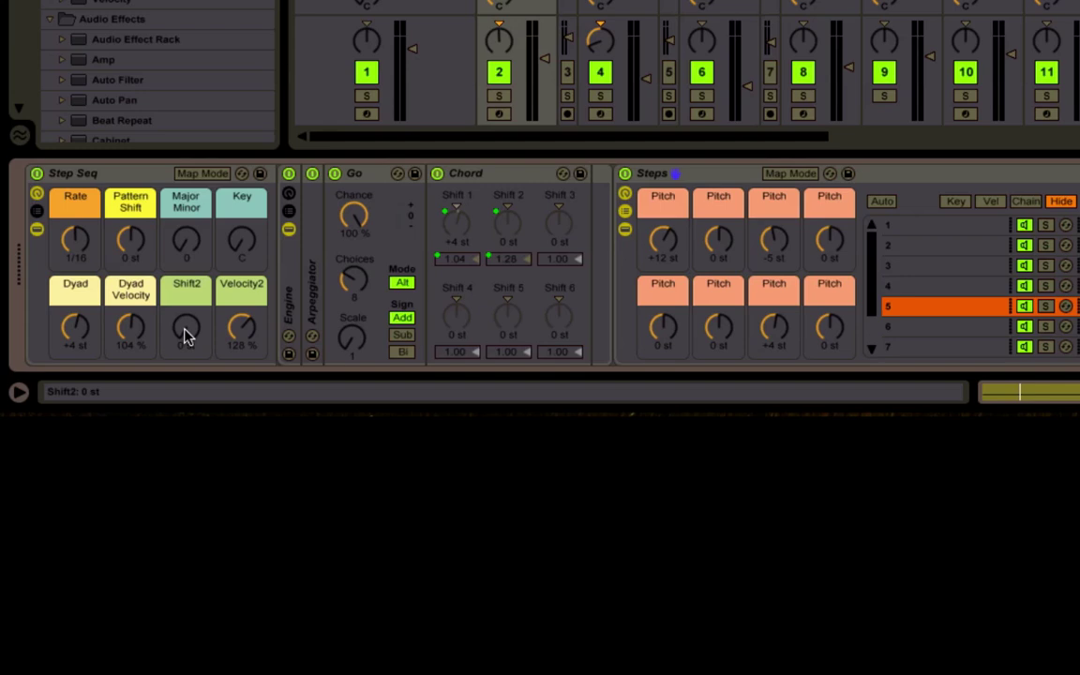
Set the Shift2 macro to +6 st, and try Velocity2 at 1.0 % before setting it to 89 %
mouse_move(187, 336)
left_mouse_down()
mouse_move(187, 313)
mouse_move(185, 334)
left_mouse_up()
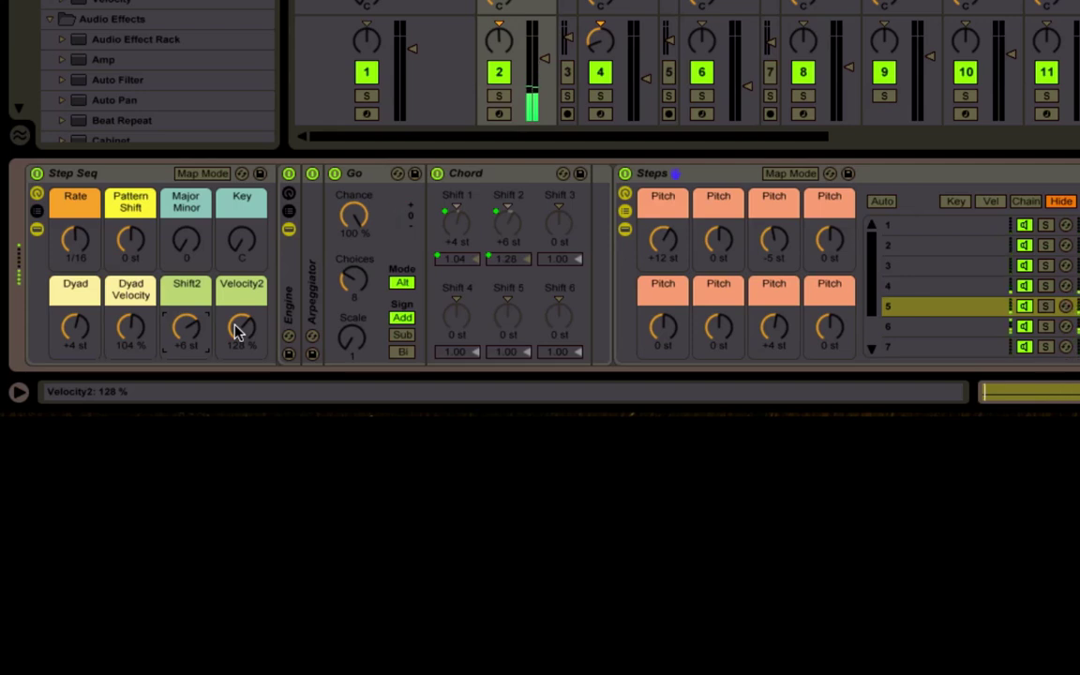
left_click_drag(237, 331, 237, 450)
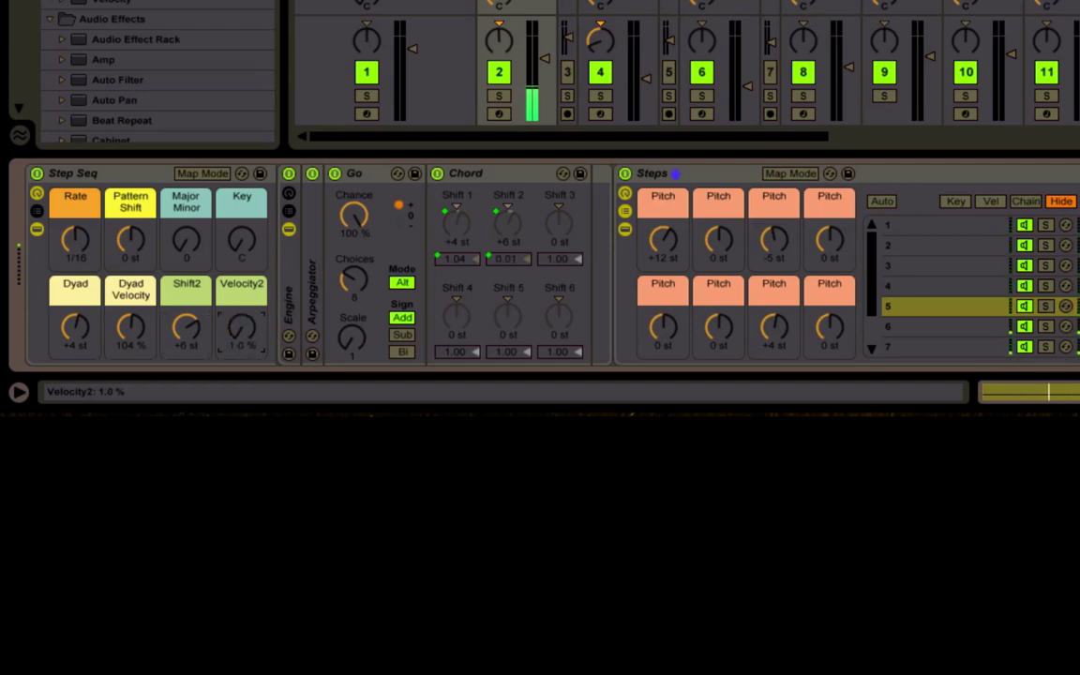
left_click_drag(237, 328, 232, 414)
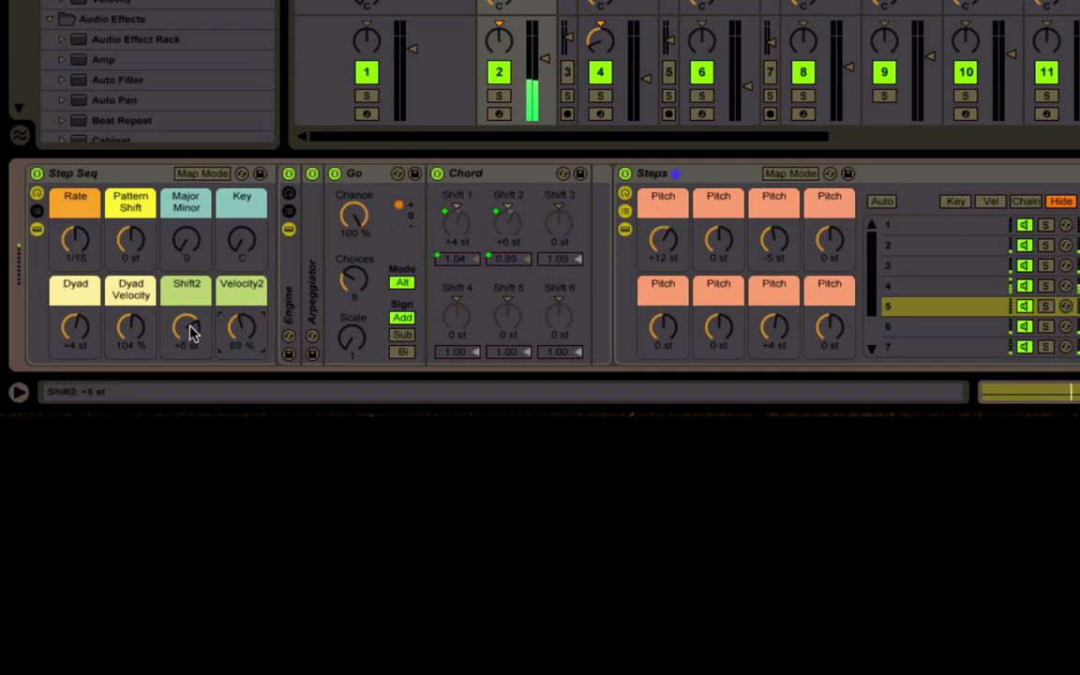
Reset the Shift2 and Dyad macros to 0 st, and fold the Chord device in front of the Steps rack
left_click_drag(189, 328, 190, 364)
left_click_drag(81, 326, 87, 362)
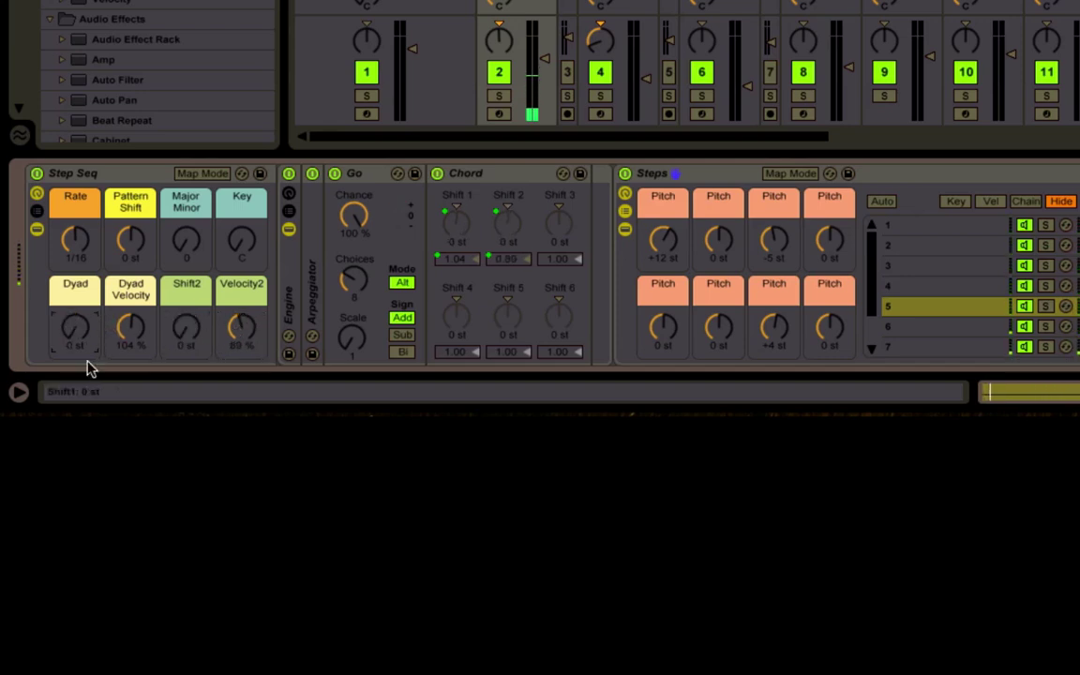
double_click(468, 178)
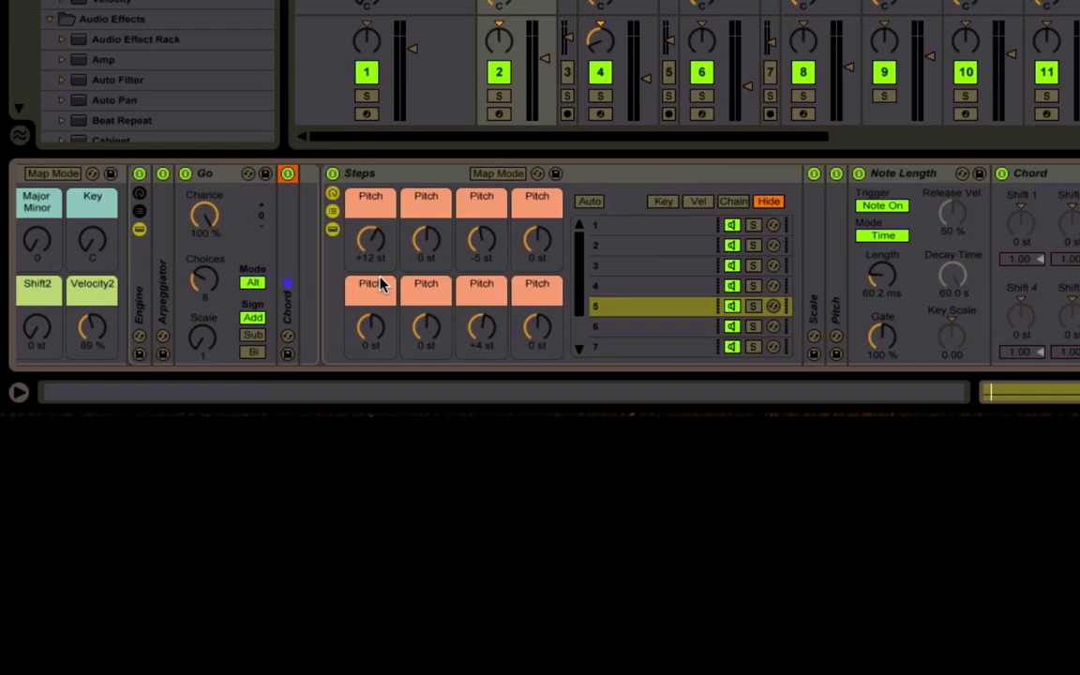
scroll(379, 282, "left", 1)
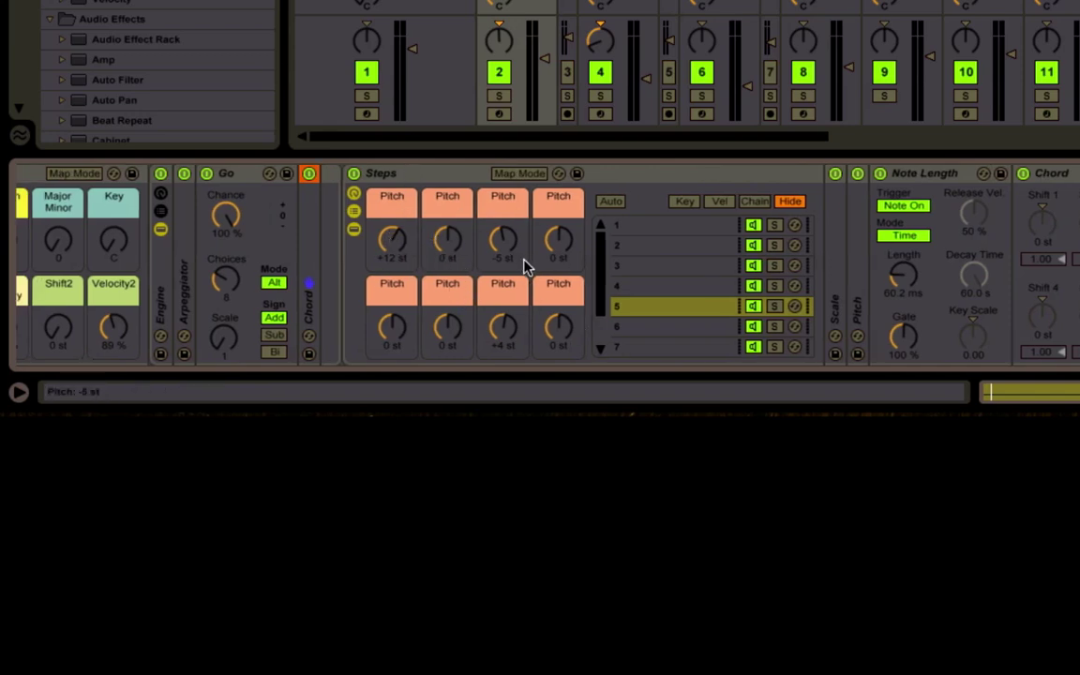
key("super+c")
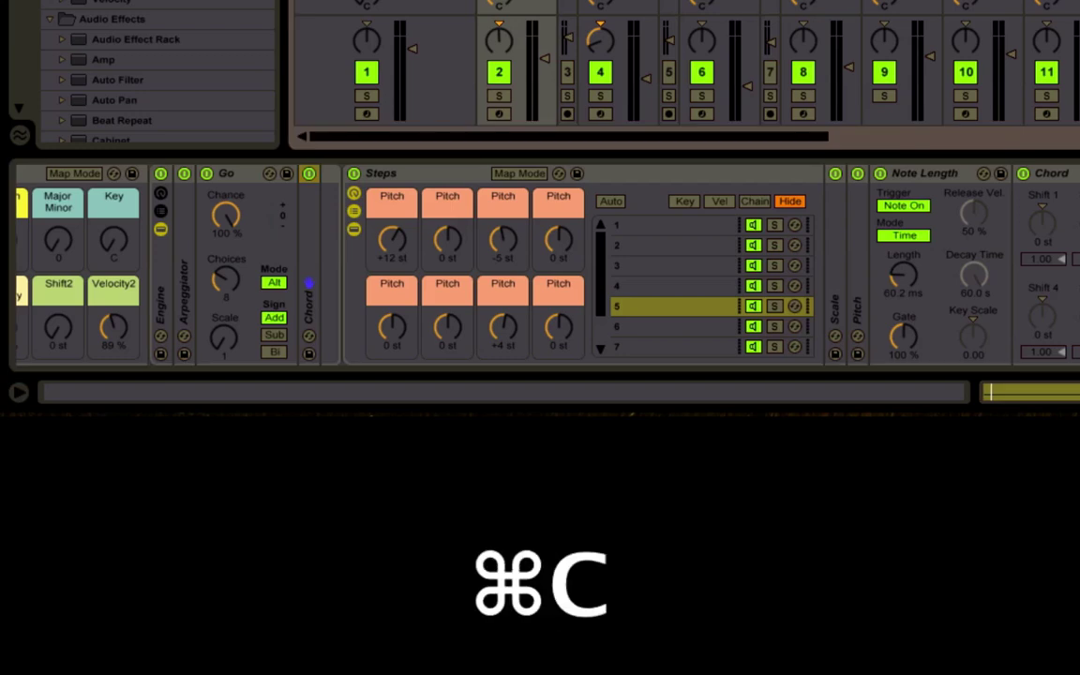
key("super+v")
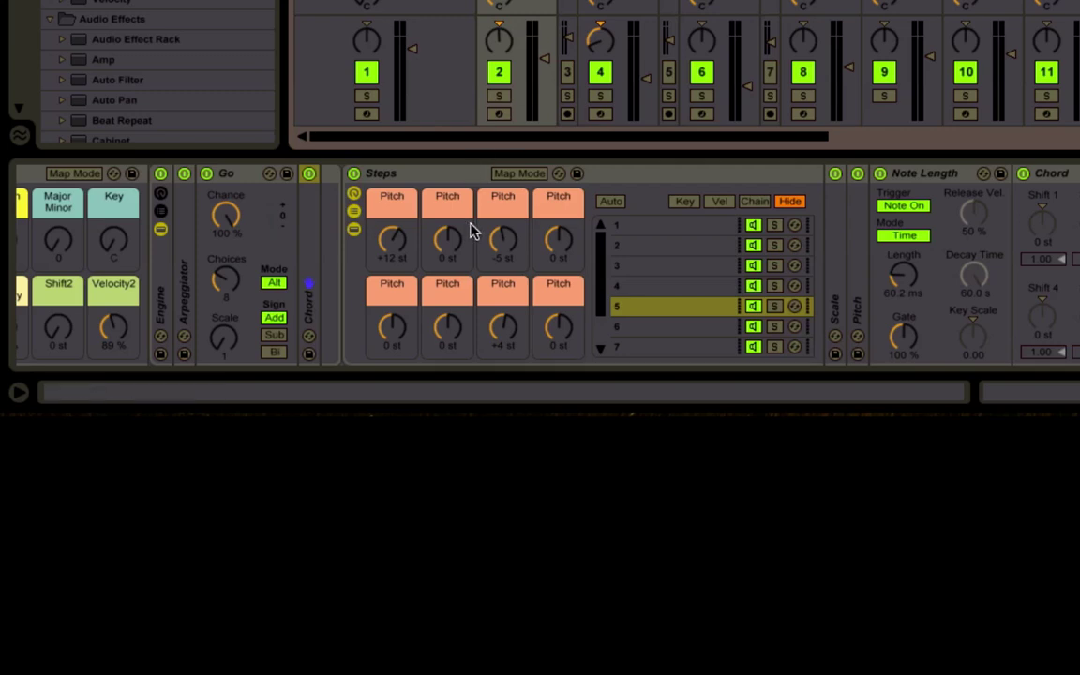
Try the first Pitch macro of the Steps rack at -18 st and undo the change
scroll(472, 231, "left", 3)
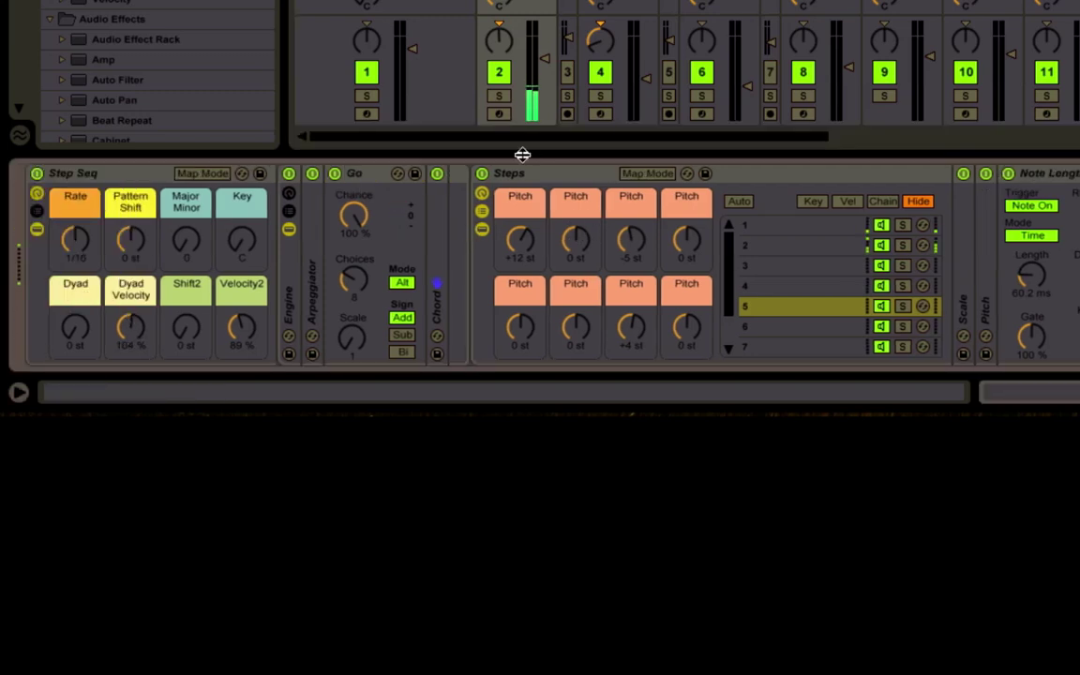
left_click_drag(520, 237, 520, 298)
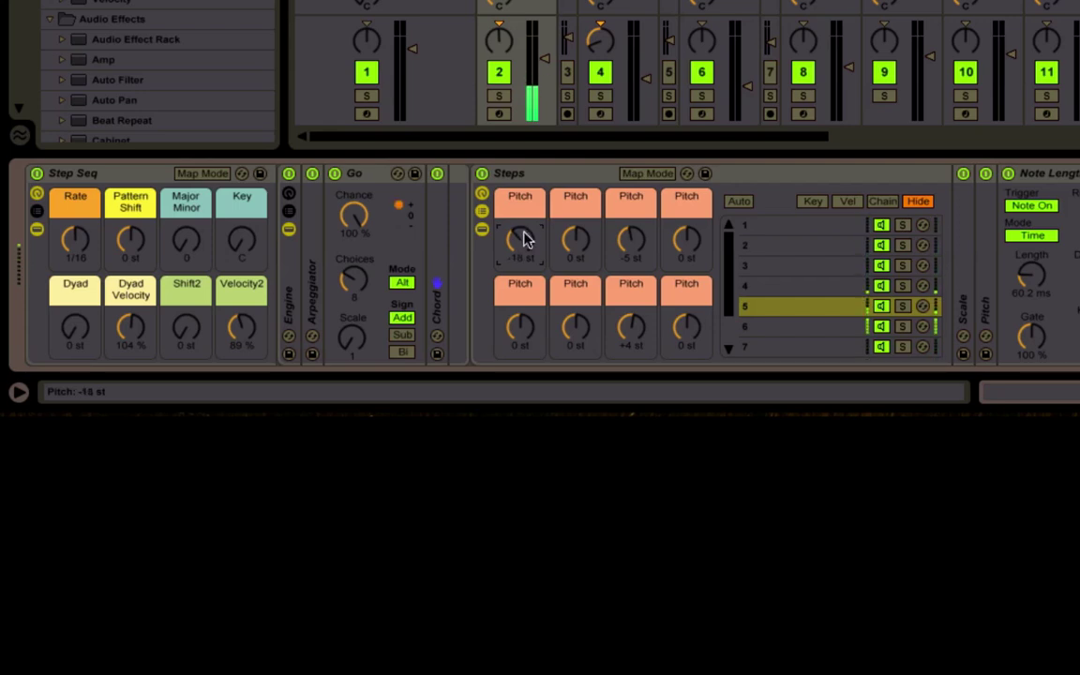
key("super+z")
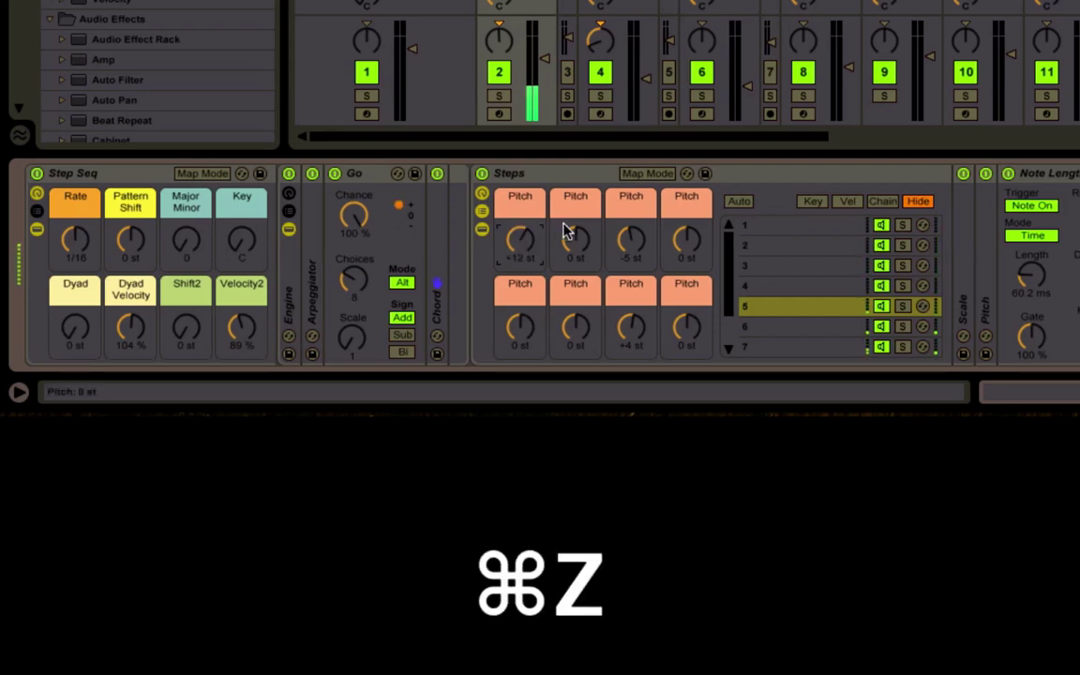
key("super+z")
Select chain 1 of the Steps rack, and unfold and refold its Pitch device
left_click(720, 225)
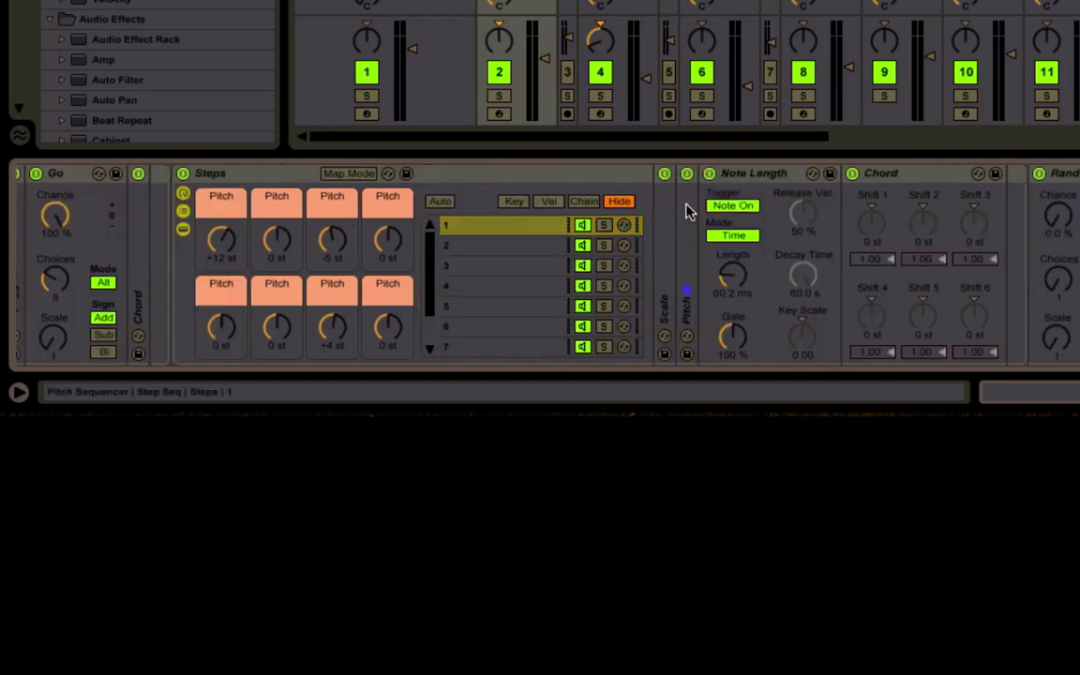
double_click(691, 212)
double_click(714, 183)
left_click(522, 229)
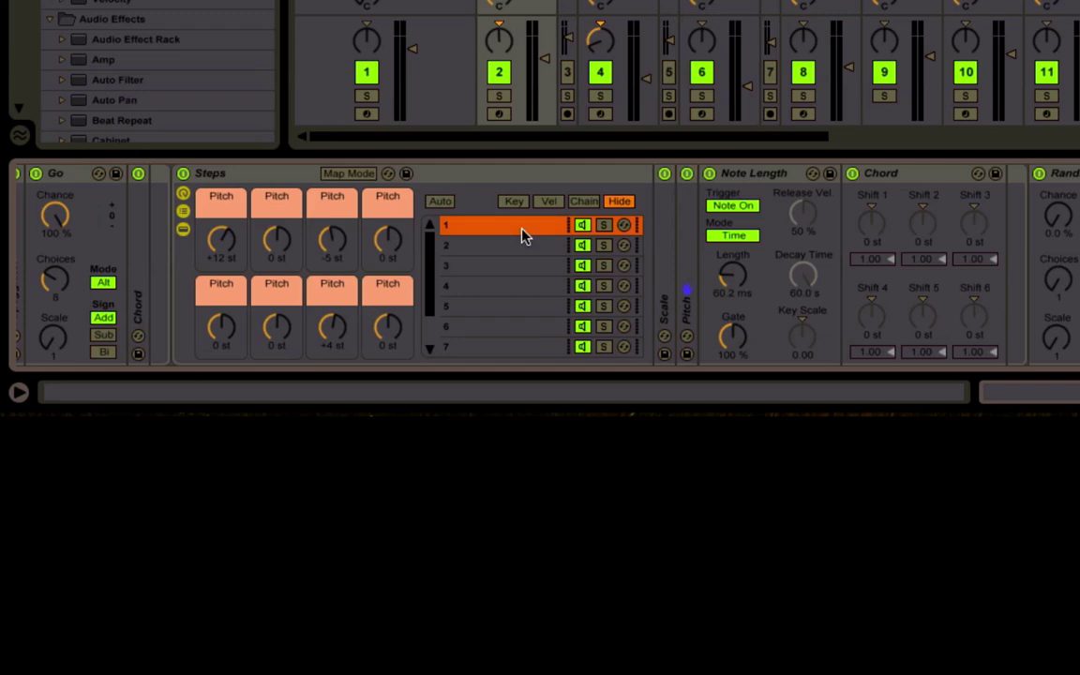
Unfold the Scale device in the Steps rack, check it with chain 2 selected, and fold it again
double_click(667, 215)
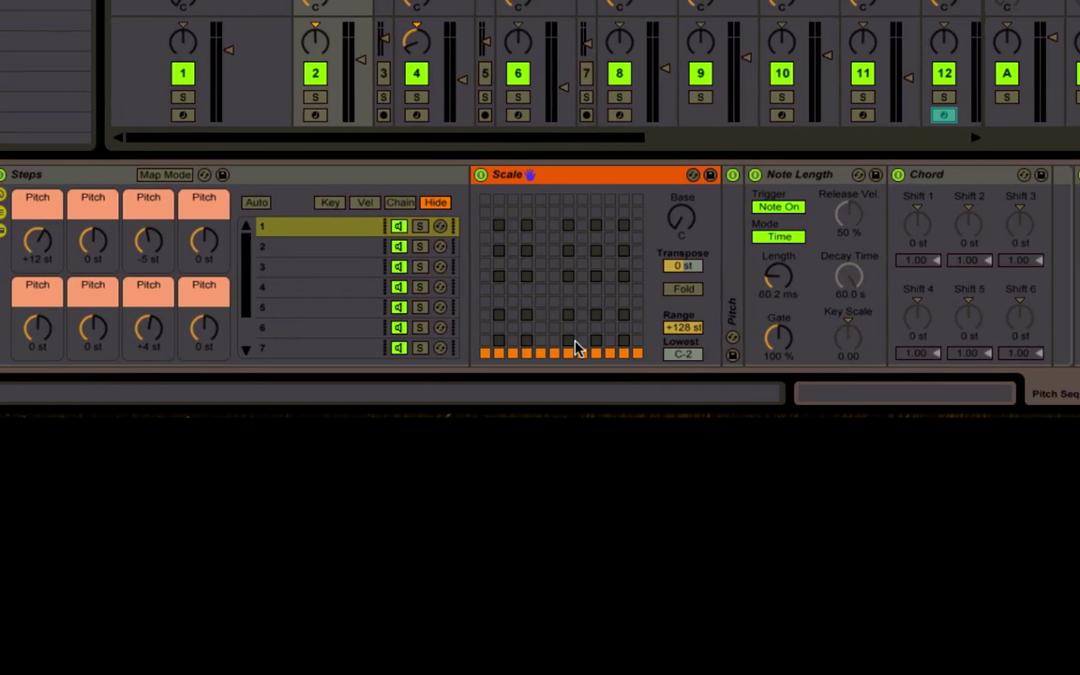
left_click(294, 248)
double_click(473, 225)
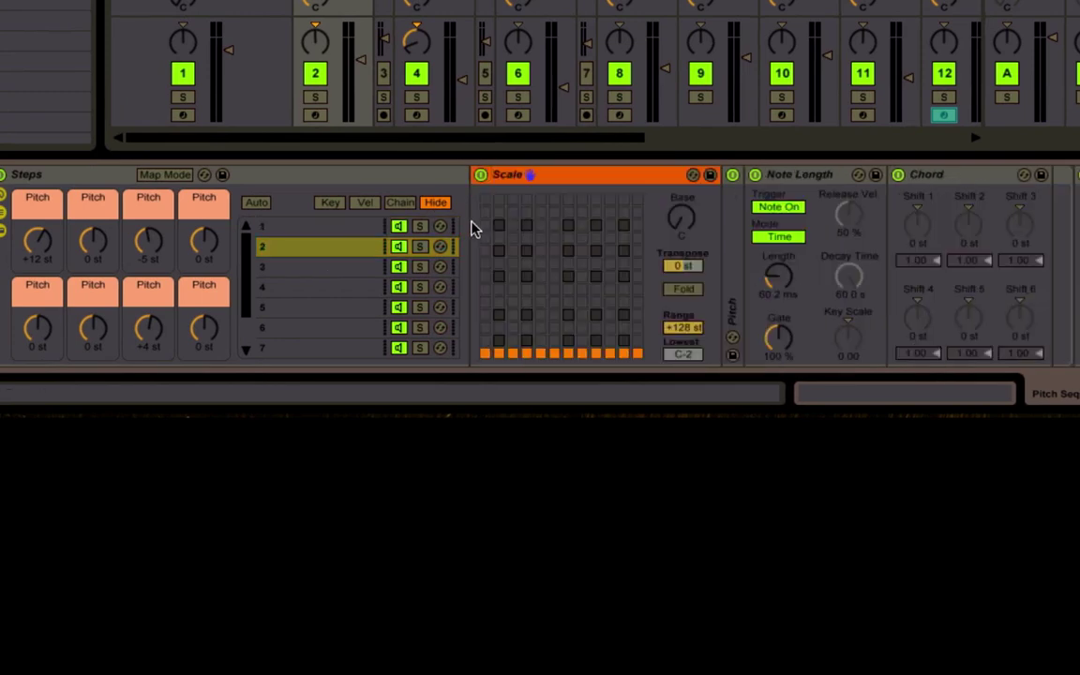
double_click(532, 177)
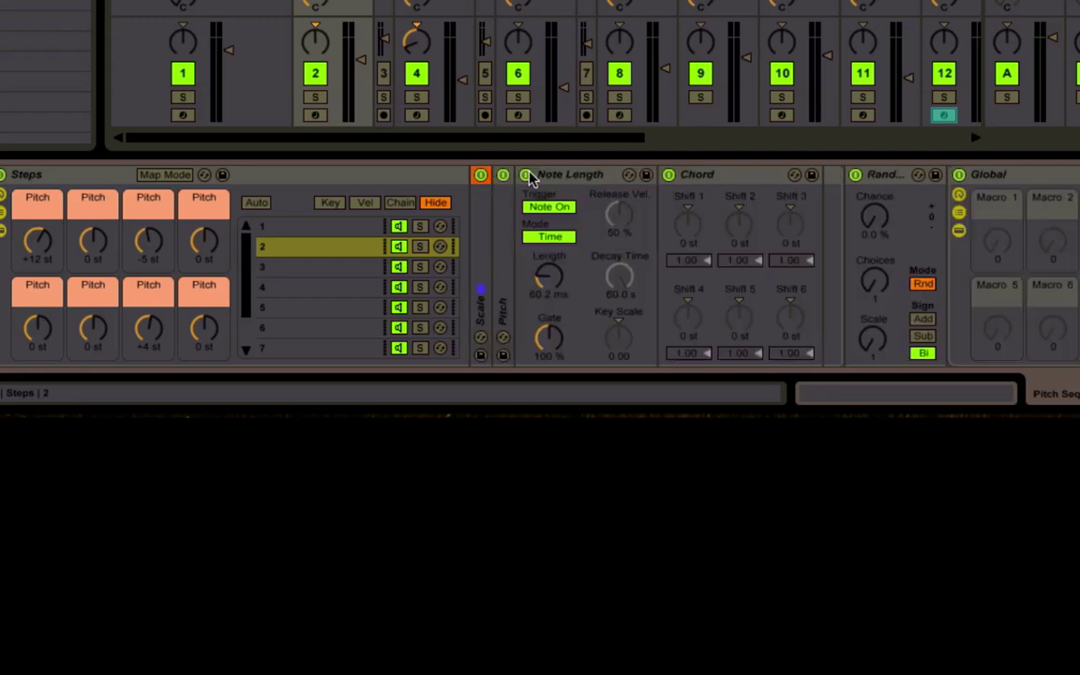
Reselect chain 1, and expand its Pitch device to check the mapped pitch before collapsing it
left_click(345, 227)
left_click(528, 179)
double_click(528, 178)
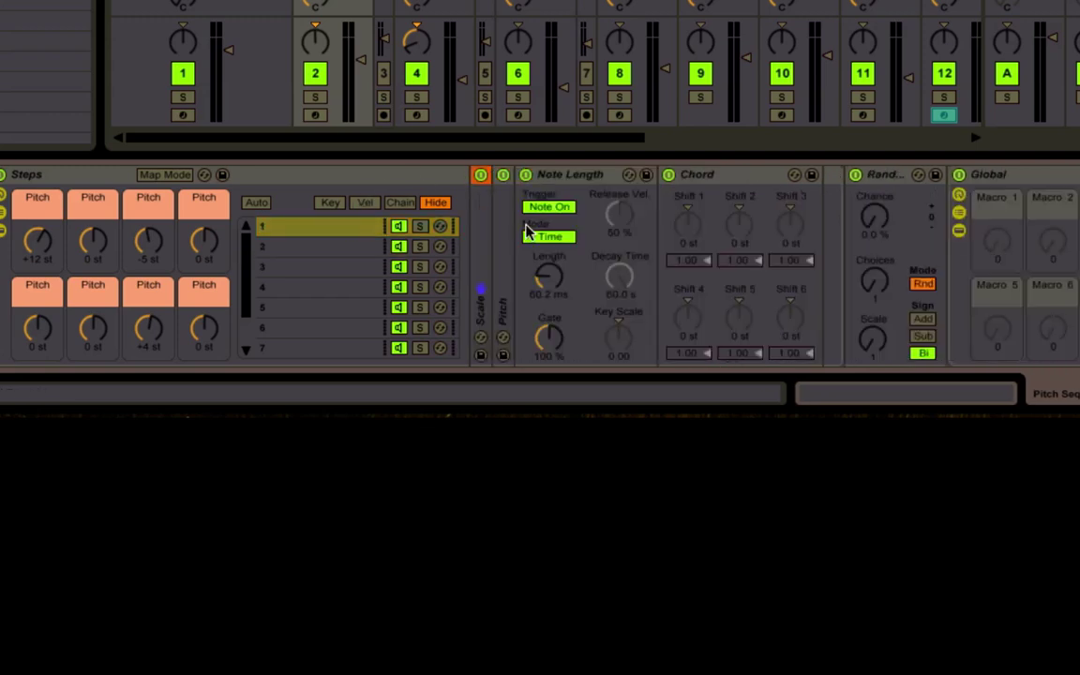
double_click(503, 178)
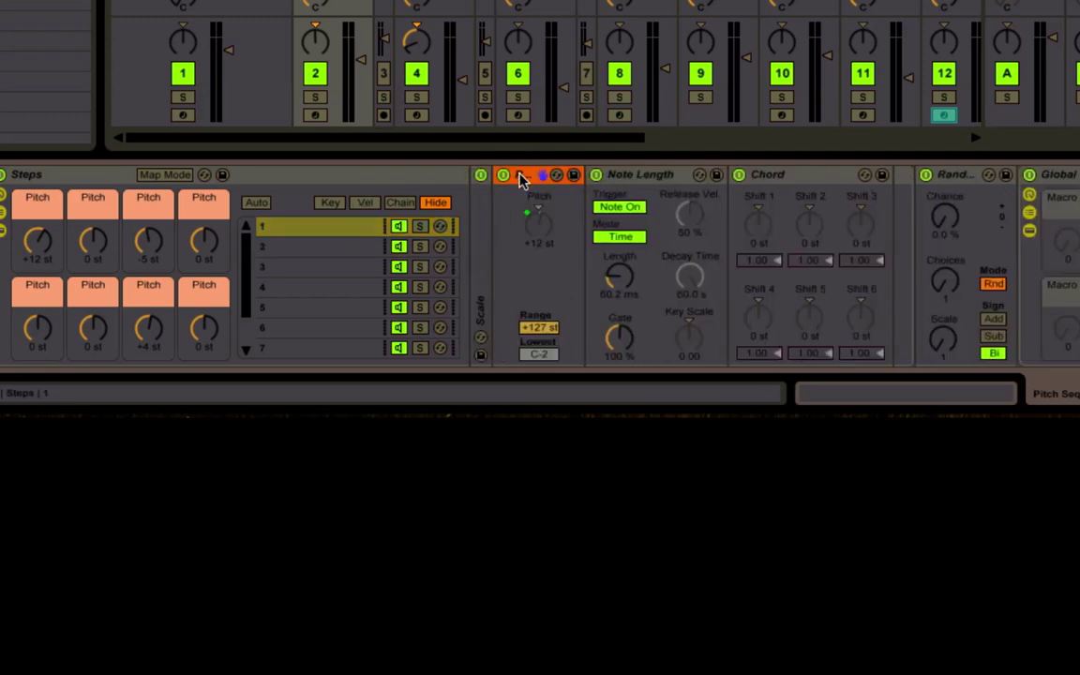
double_click(520, 178)
Try a Length of 275 ms in chain 1's Note Length device with the value copied to its siblings, and undo it
left_click(572, 180)
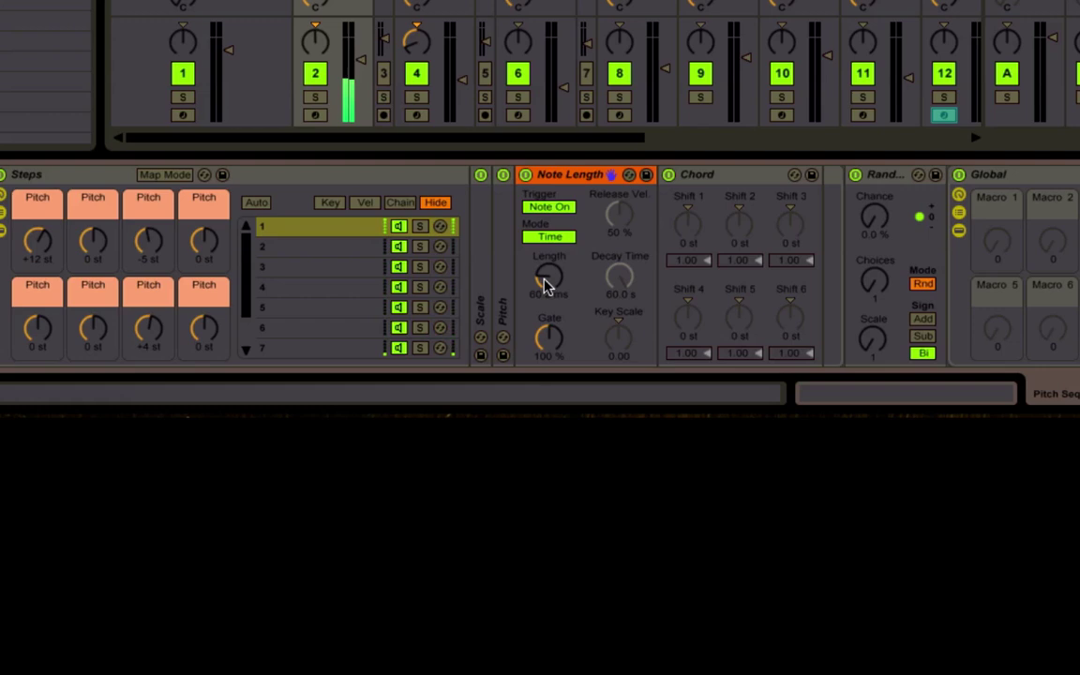
left_click_drag(546, 283, 549, 283)
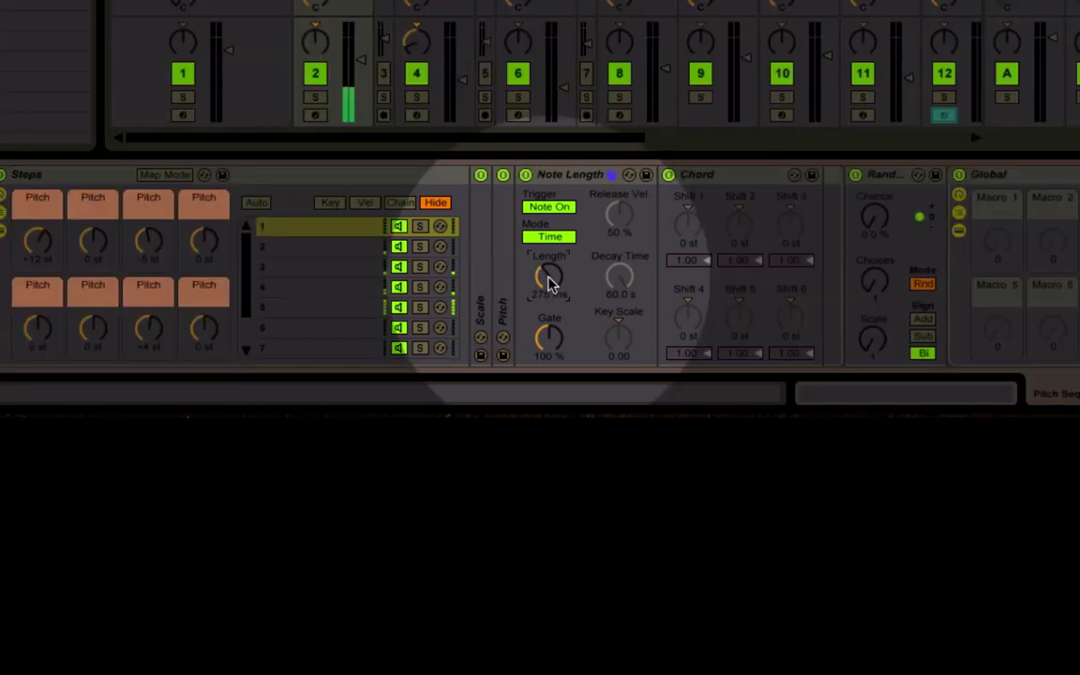
right_click(550, 283)
left_click(622, 53)
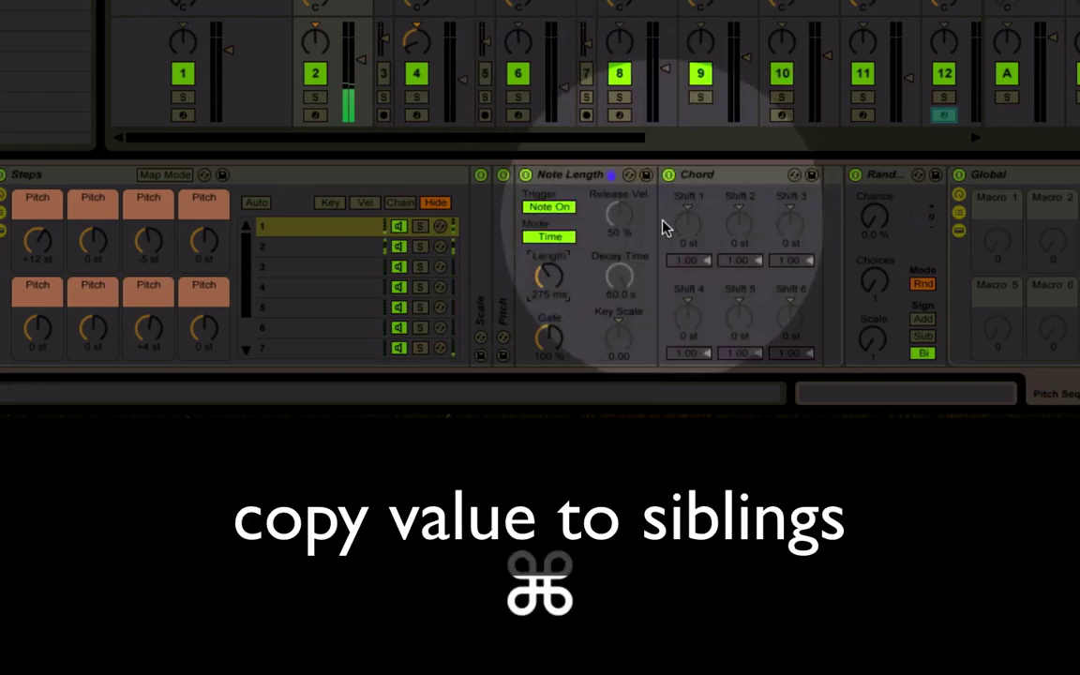
key("super+z")
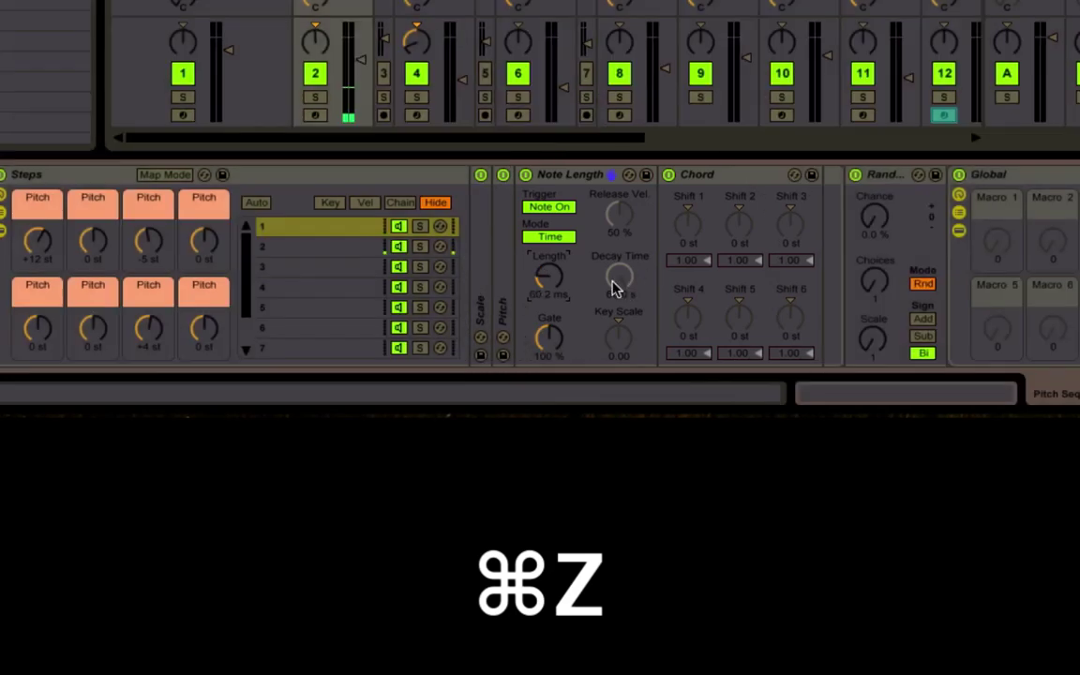
Examine the Chord device in chain 1 of the Steps rack, and step down to chain 4 to compare
left_click(328, 228)
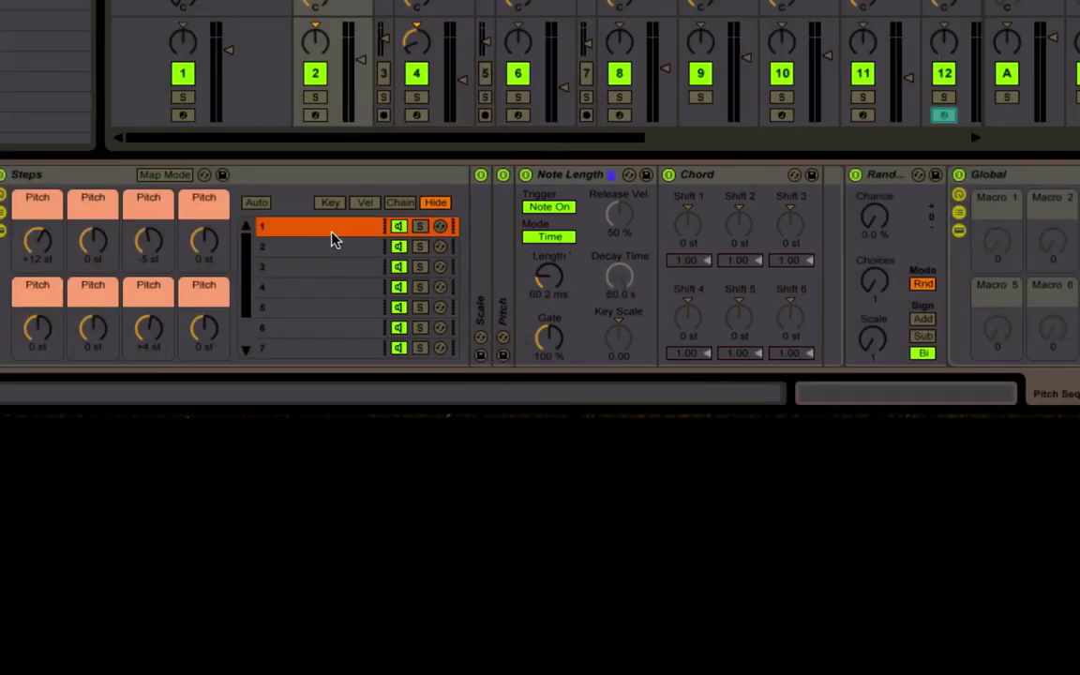
left_click(691, 176)
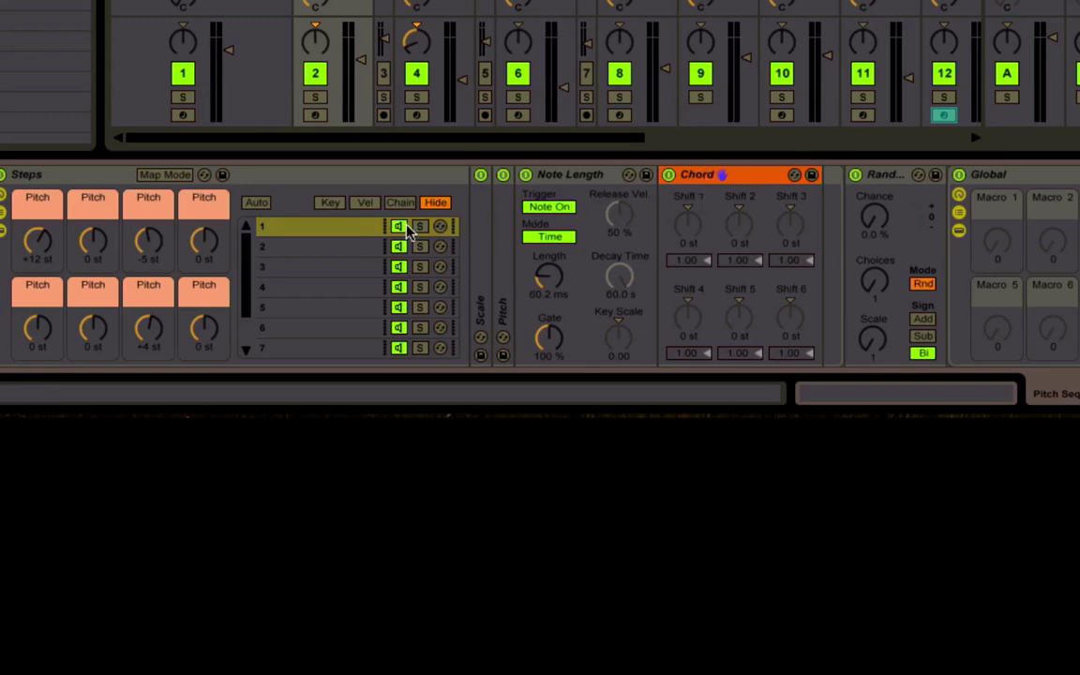
key("Down")
key("Down")
key("Down")
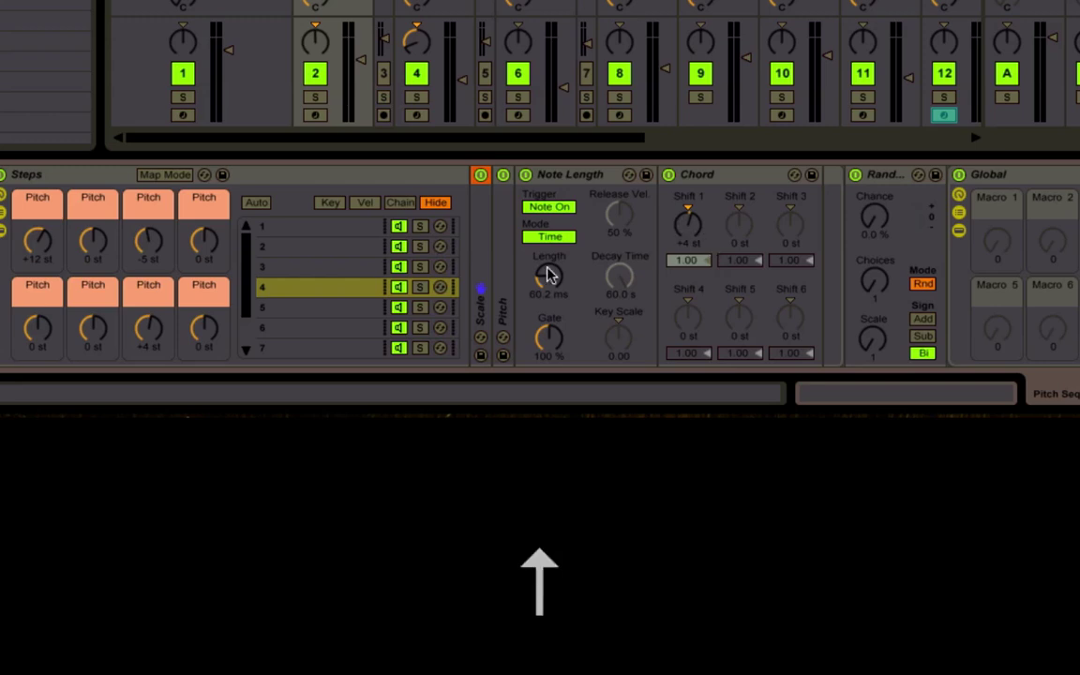
left_click(277, 290)
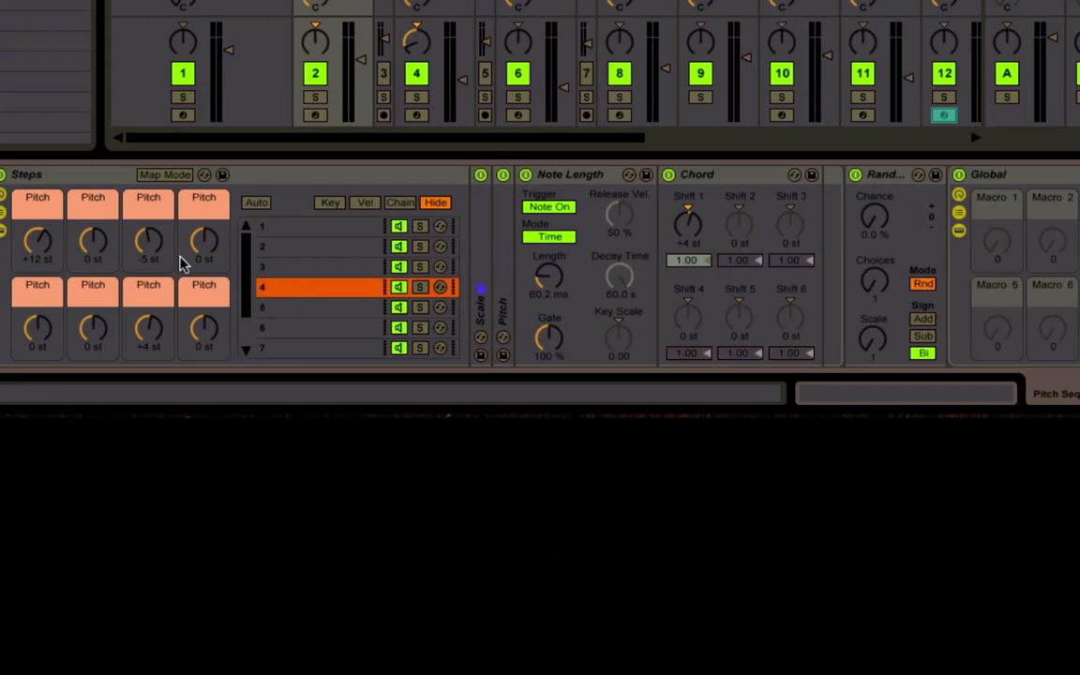
Select chain 8 of the Steps rack to compare its Chord device with chain 4's
scroll(174, 263, "left", 5)
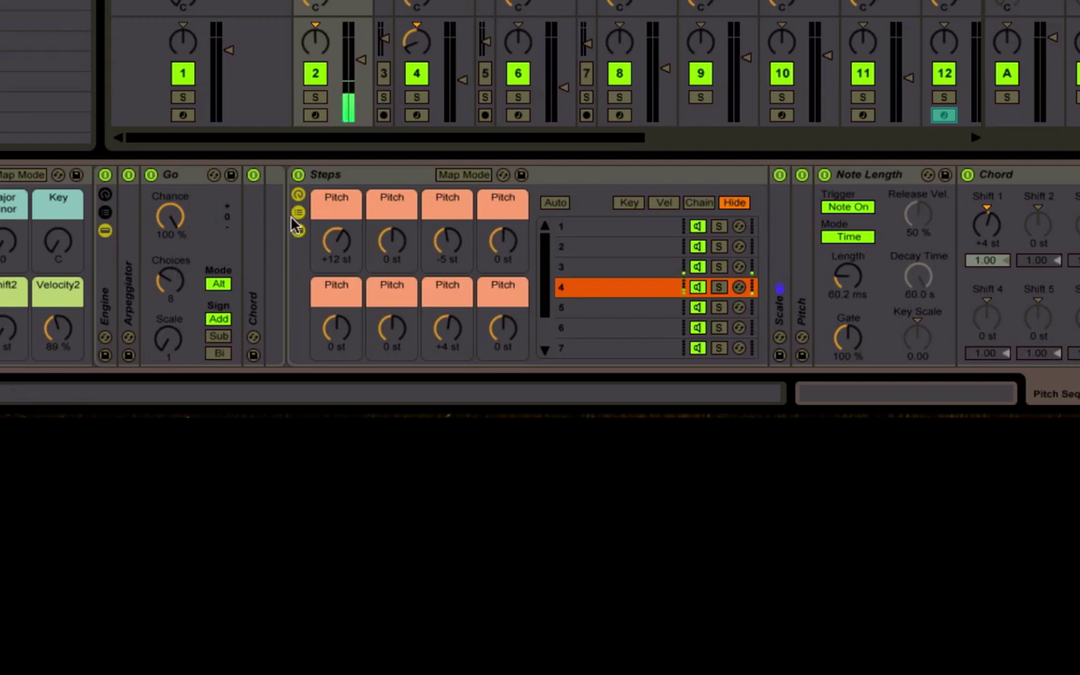
scroll(621, 281, "right", 7)
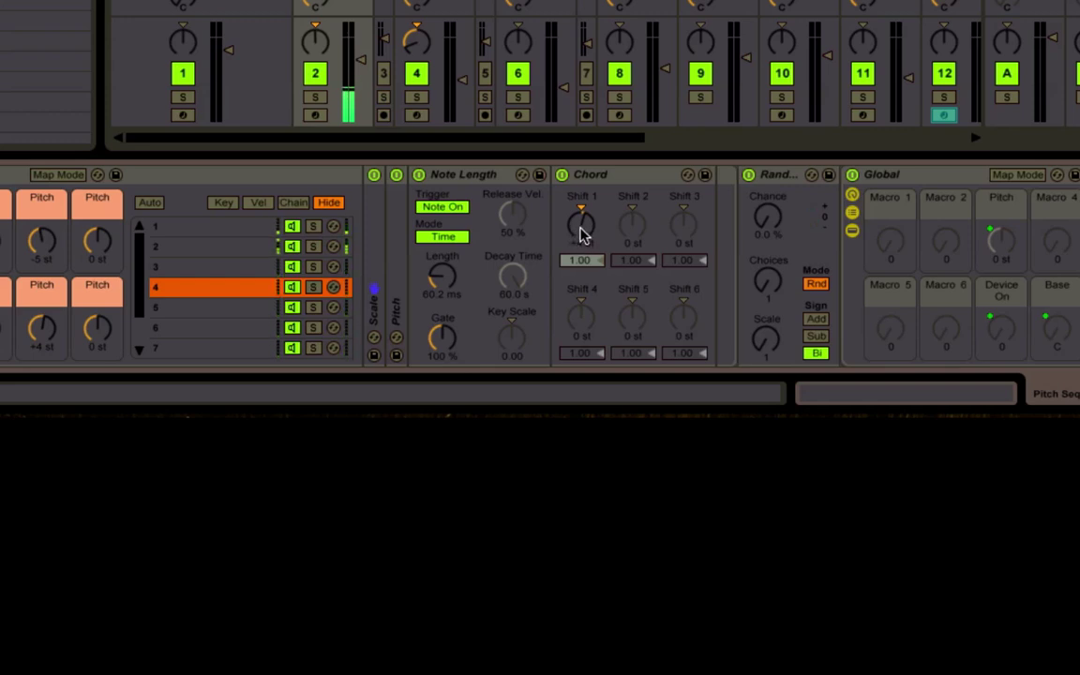
scroll(225, 326, "down", 2)
left_click(225, 325)
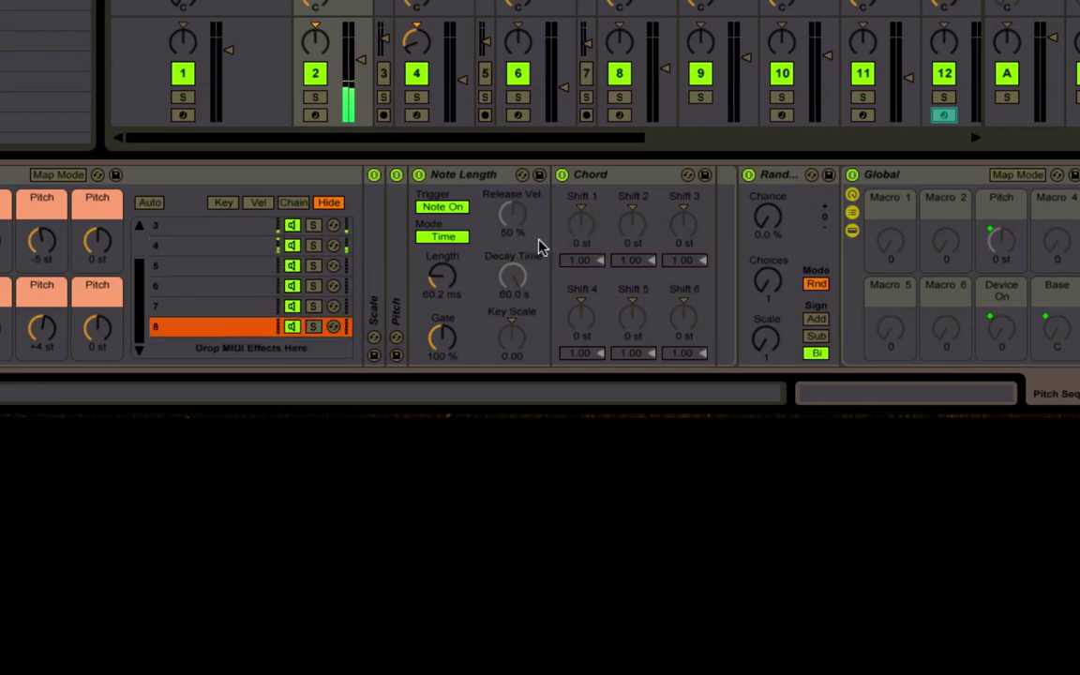
Select chain 7 of the Steps rack, try a different Shift 1 in its Chord device, and undo the change
left_click(211, 305)
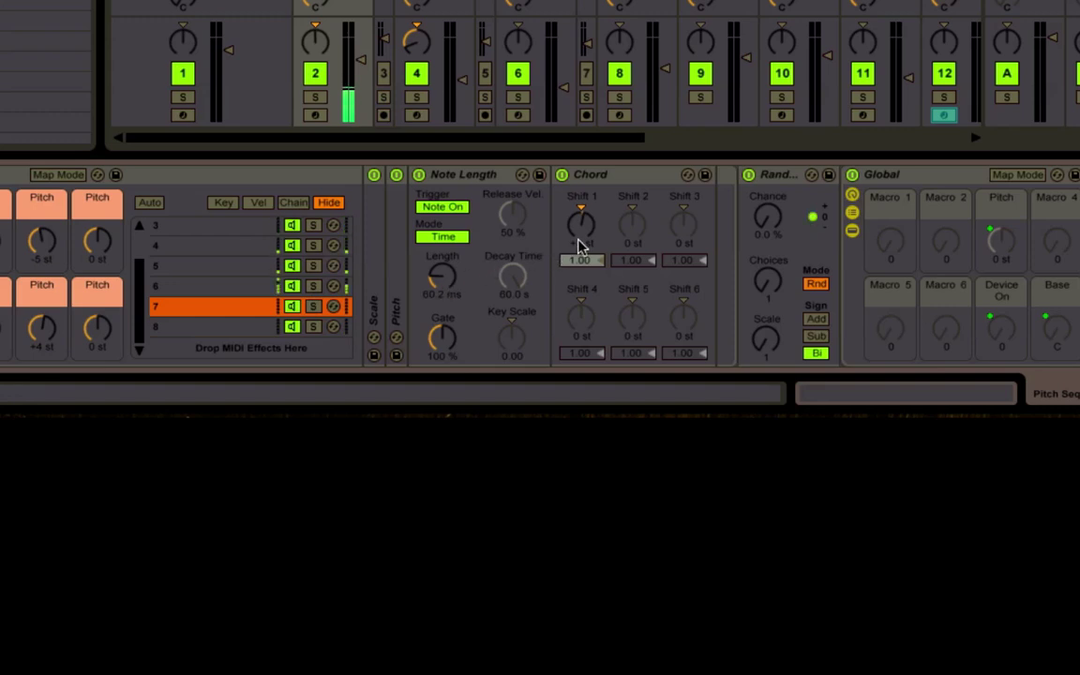
left_click_drag(589, 232, 588, 220)
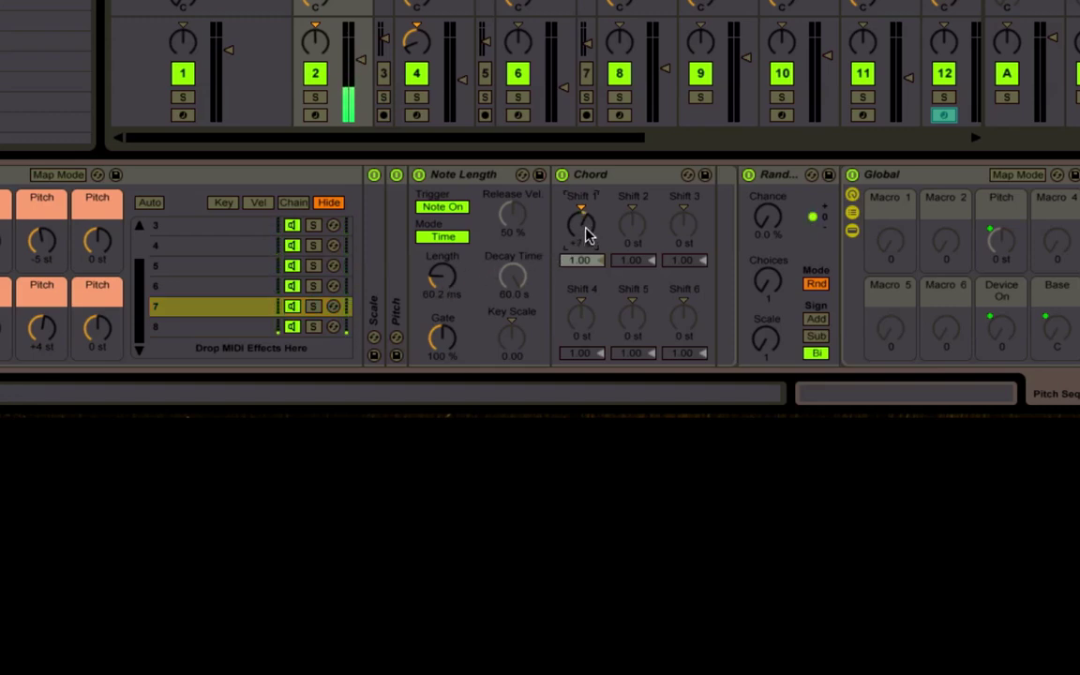
key("super+z")
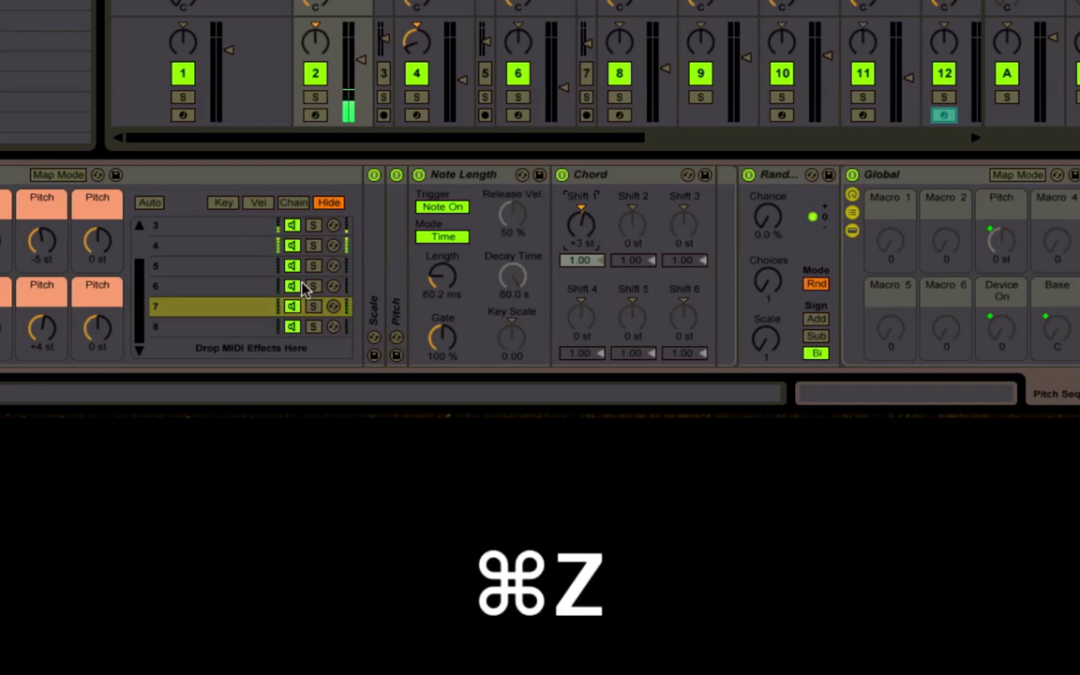
Try a low Chance of 18 % in the Random device after the Steps rack, and set its mode to Alt
scroll(650, 252, "left", 1)
scroll(652, 259, "left", 3)
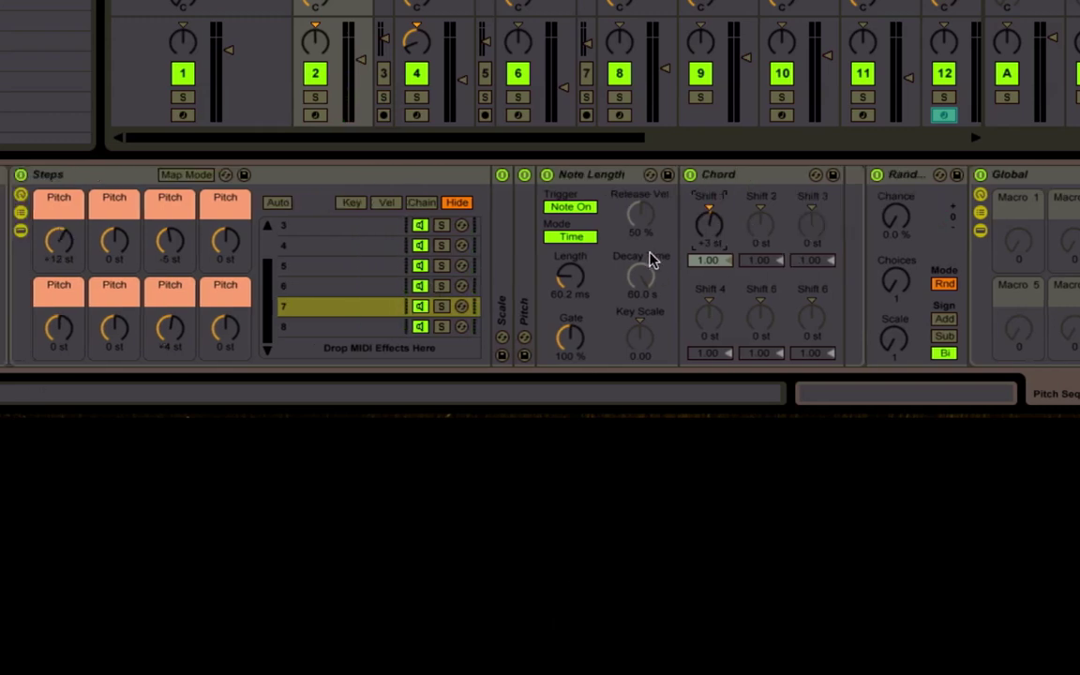
scroll(654, 264, "right", 5)
scroll(639, 248, "left", 3)
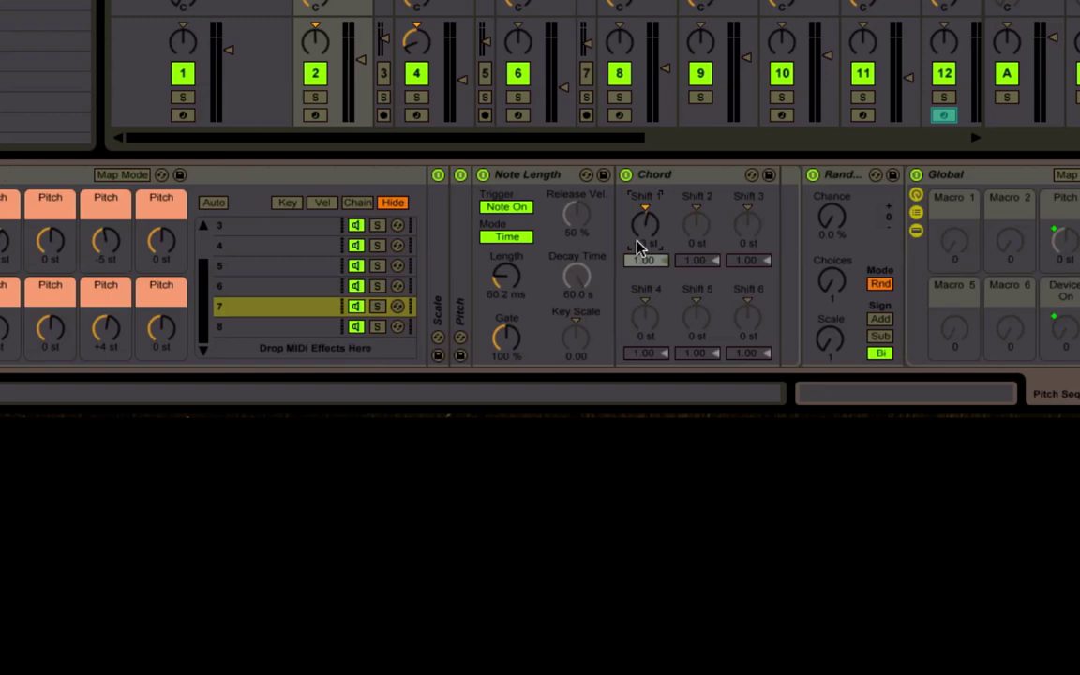
scroll(638, 248, "left", 6)
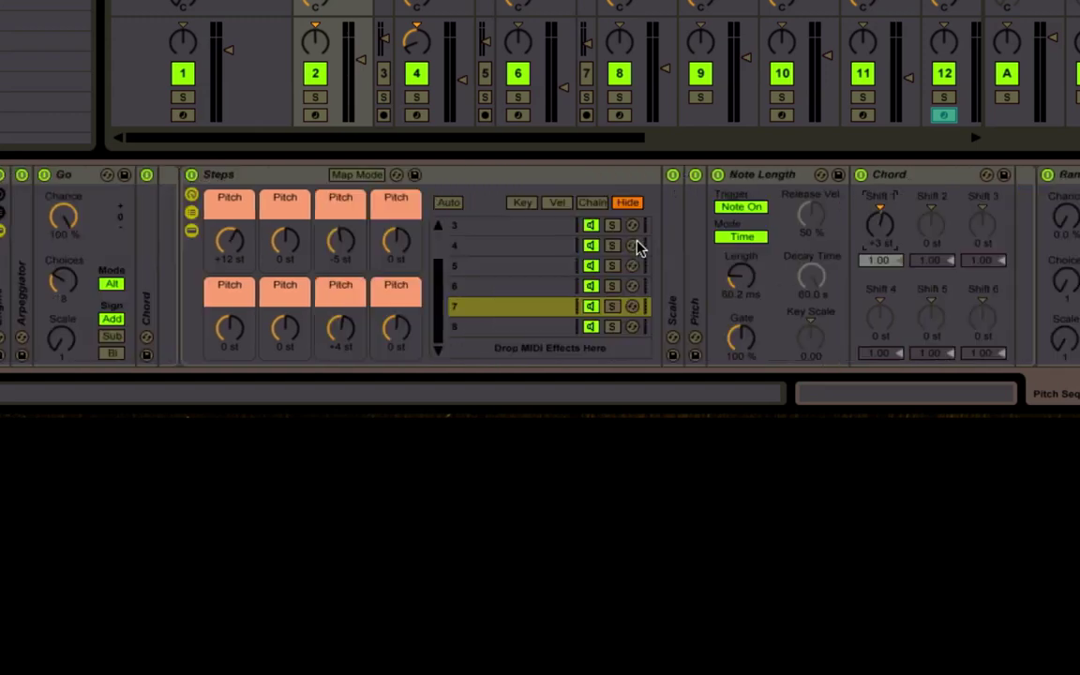
scroll(638, 248, "right", 6)
scroll(638, 249, "right", 7)
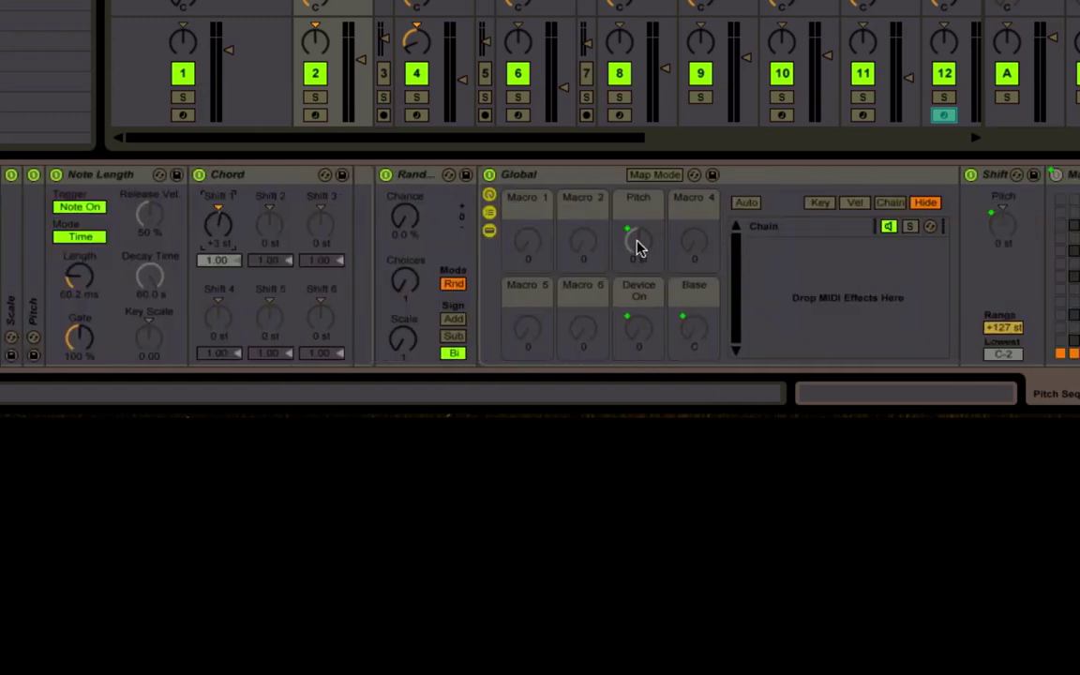
left_click(420, 178)
left_click_drag(404, 220, 403, 136)
left_click_drag(403, 216, 403, 265)
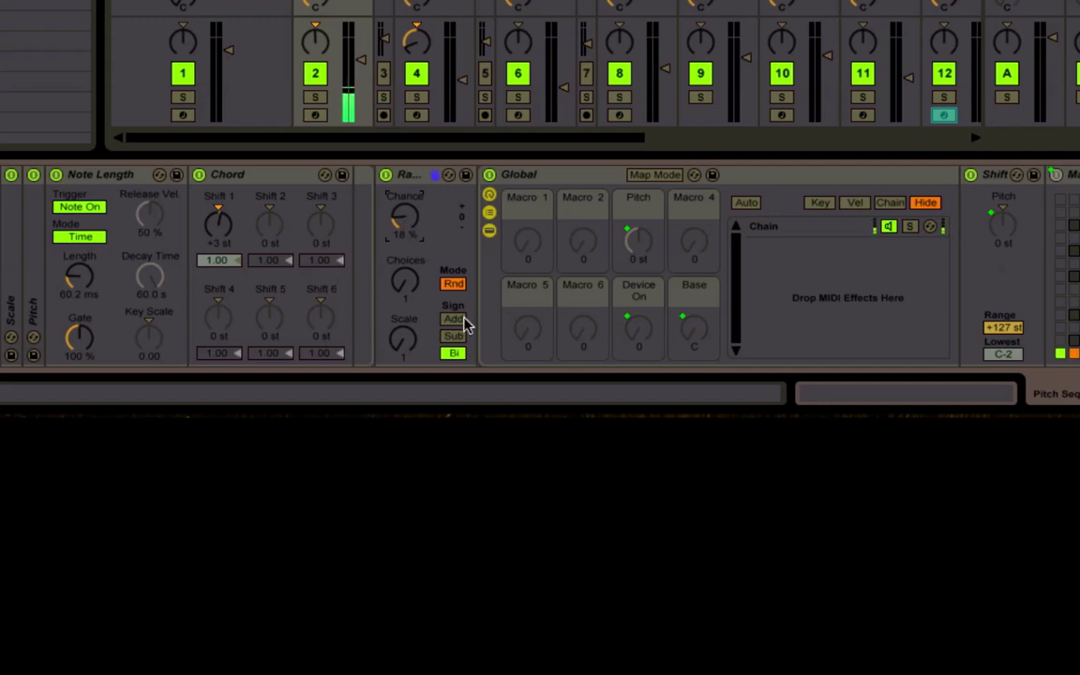
left_click(453, 284)
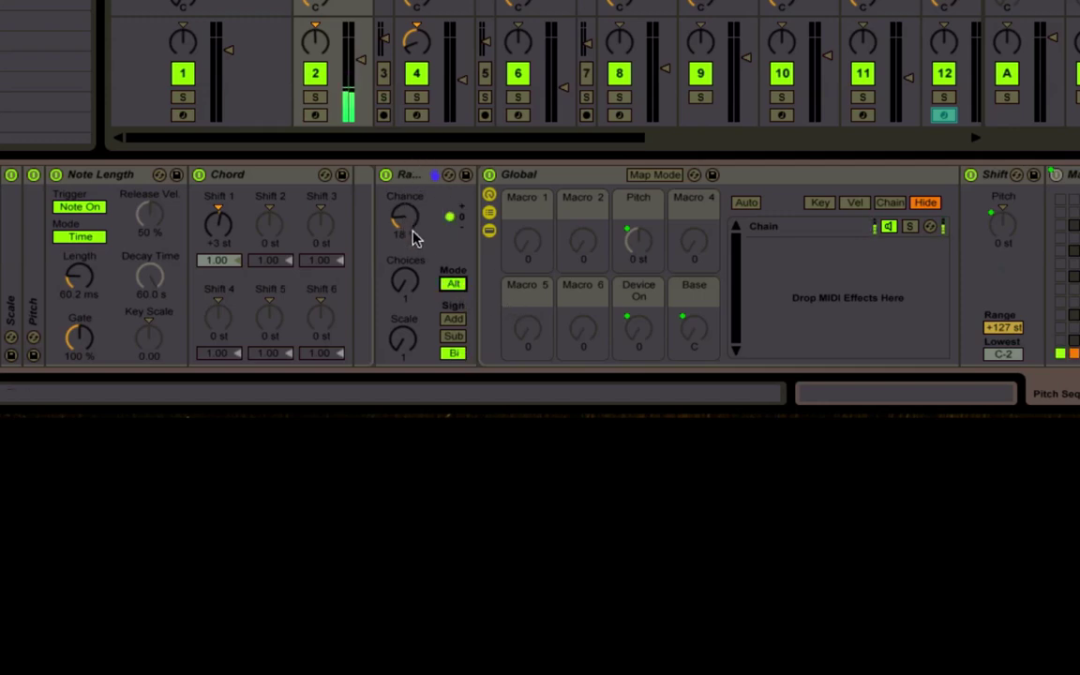
Set the Random device's Choices to 2 and Scale to 3, and bring its Chance back to 0 %
mouse_move(404, 279)
left_mouse_down()
mouse_move(404, 269)
mouse_move(404, 280)
left_mouse_up()
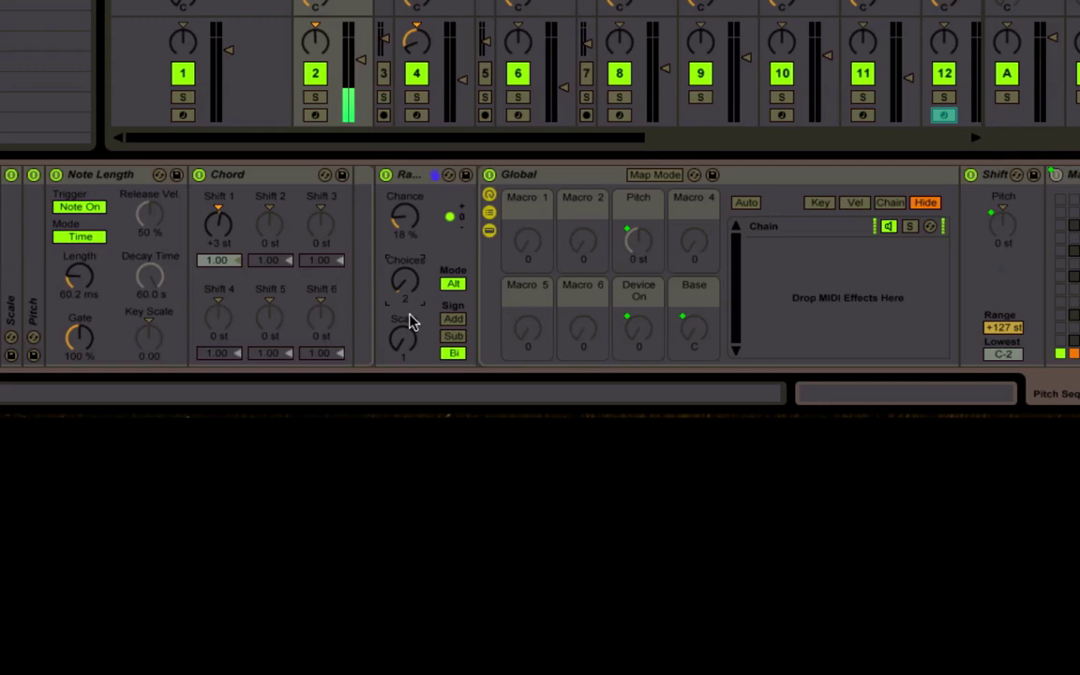
left_click_drag(406, 338, 406, 328)
left_click_drag(405, 220, 405, 220)
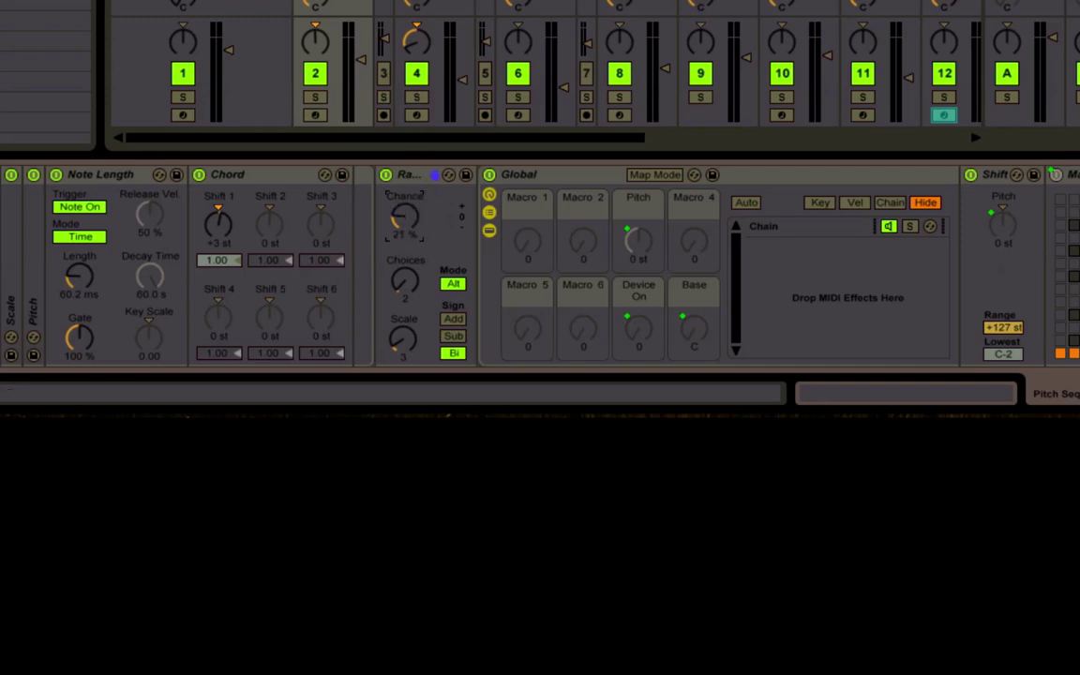
left_click_drag(405, 216, 415, 229)
Insert a MIDI track after track 2, set its MIDI input to Pitch Sequencer, and arm it for recording
key("super+shift+t")
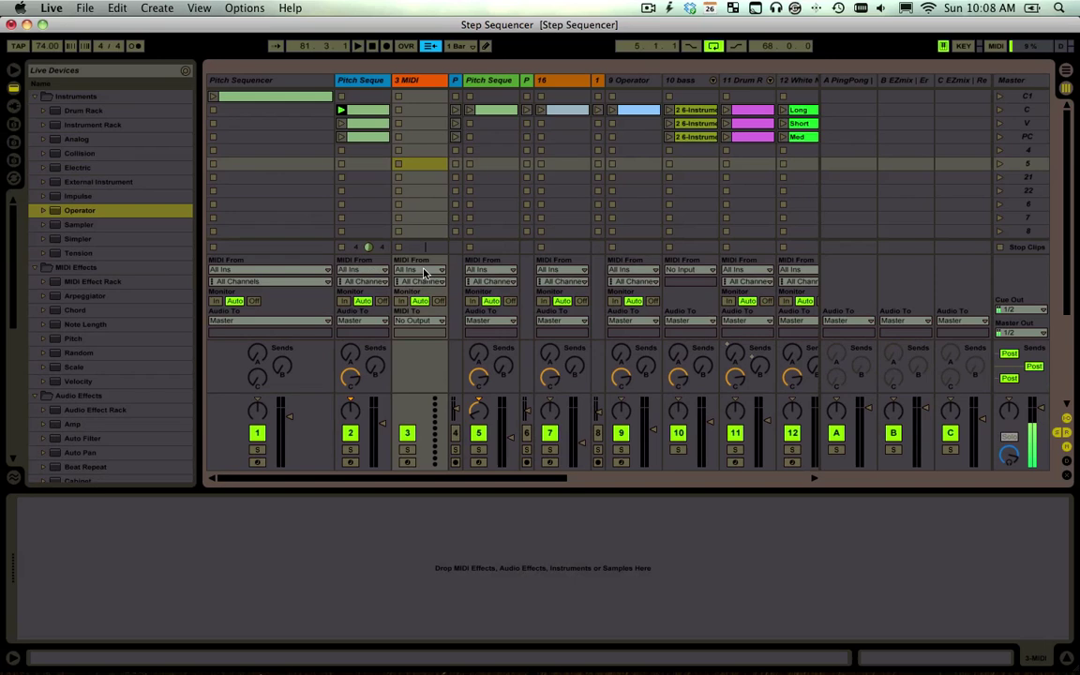
left_click(422, 270)
left_click(431, 317)
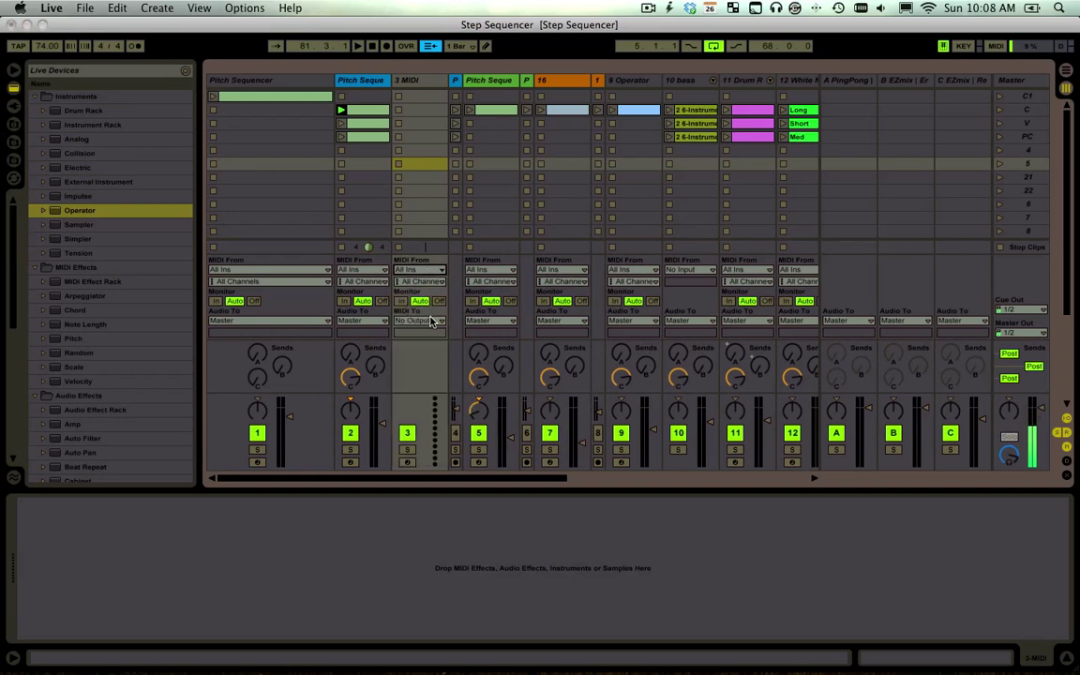
left_click(408, 461, "super")
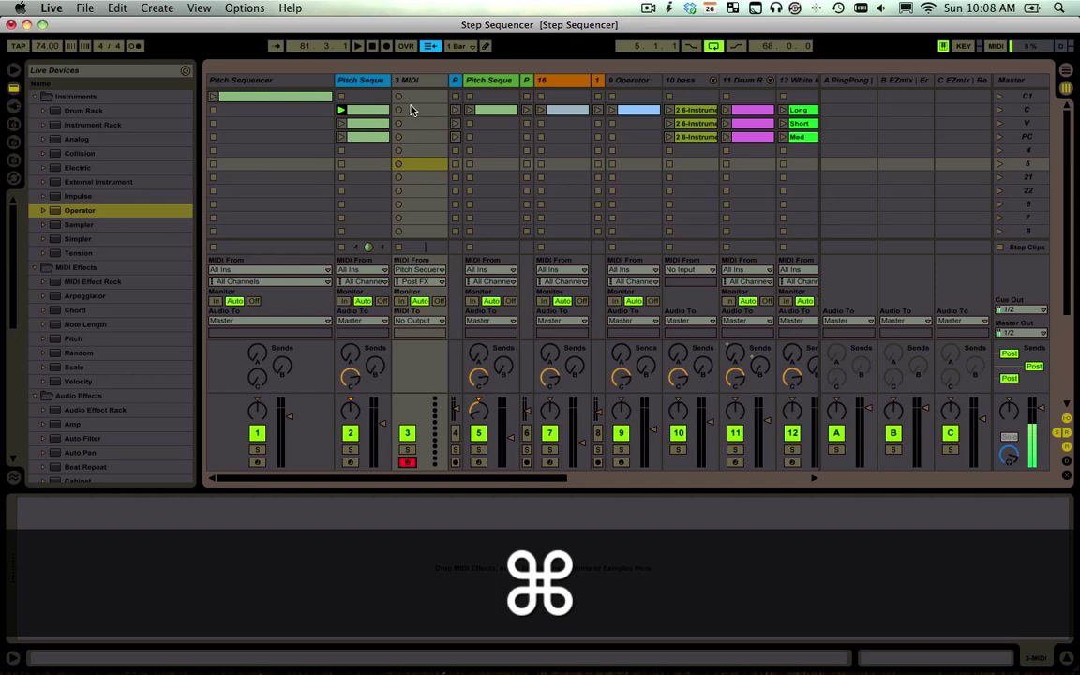
Record the sequencer's output into a new clip on track 3 in scene C while raising the Random device's Chance on track 2
left_click(382, 81)
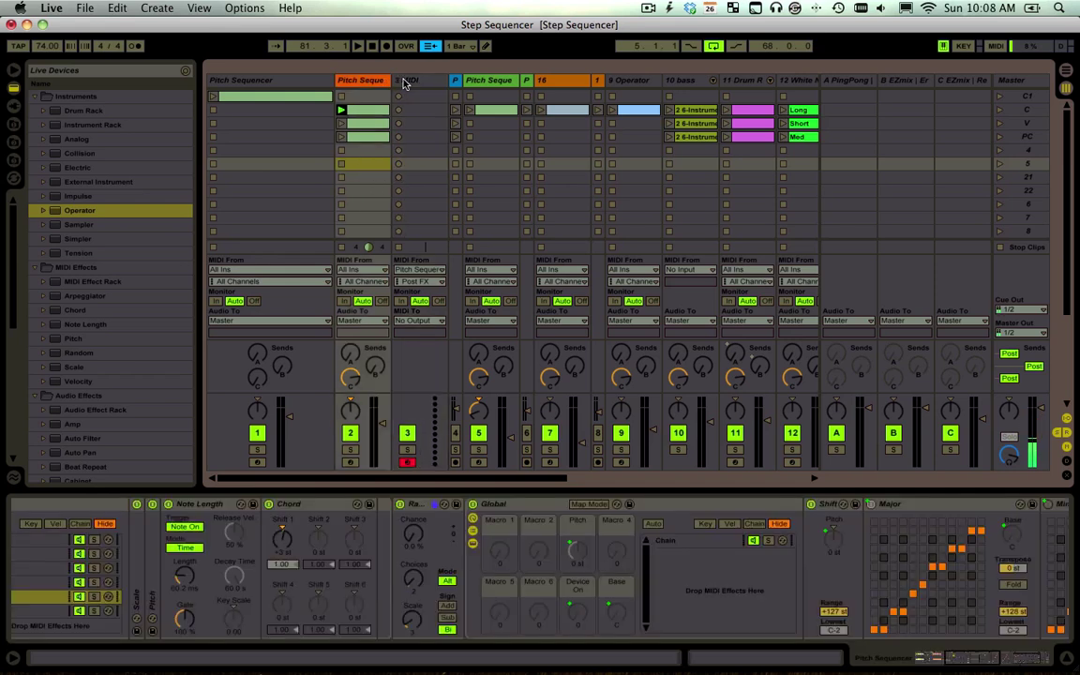
left_click(414, 81)
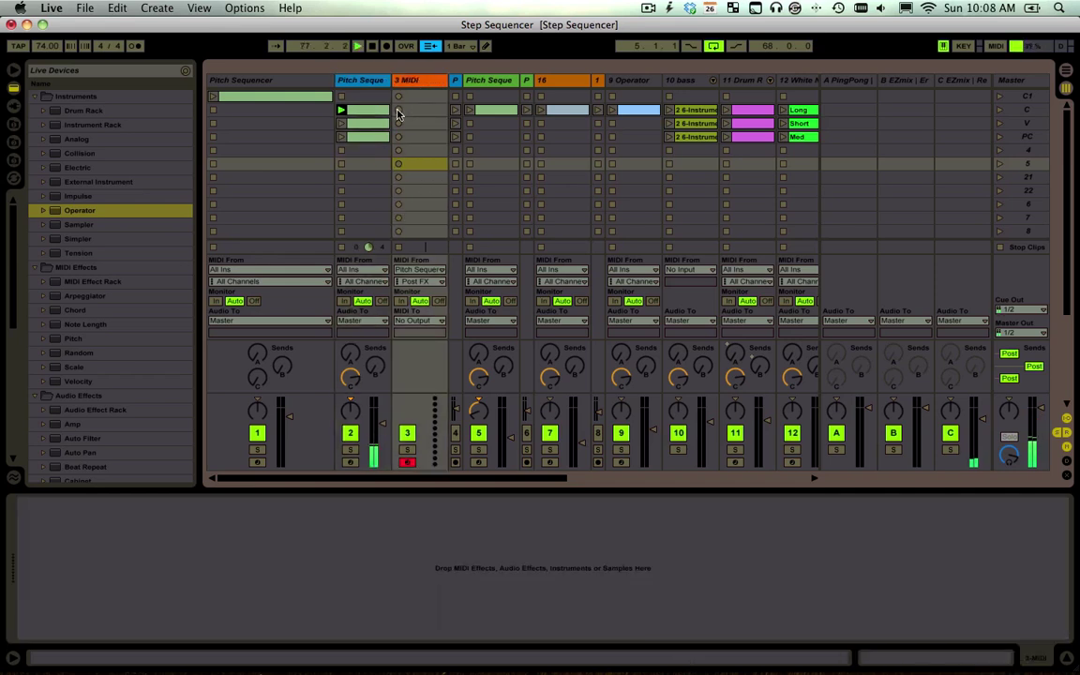
left_click(399, 111)
left_click(372, 82)
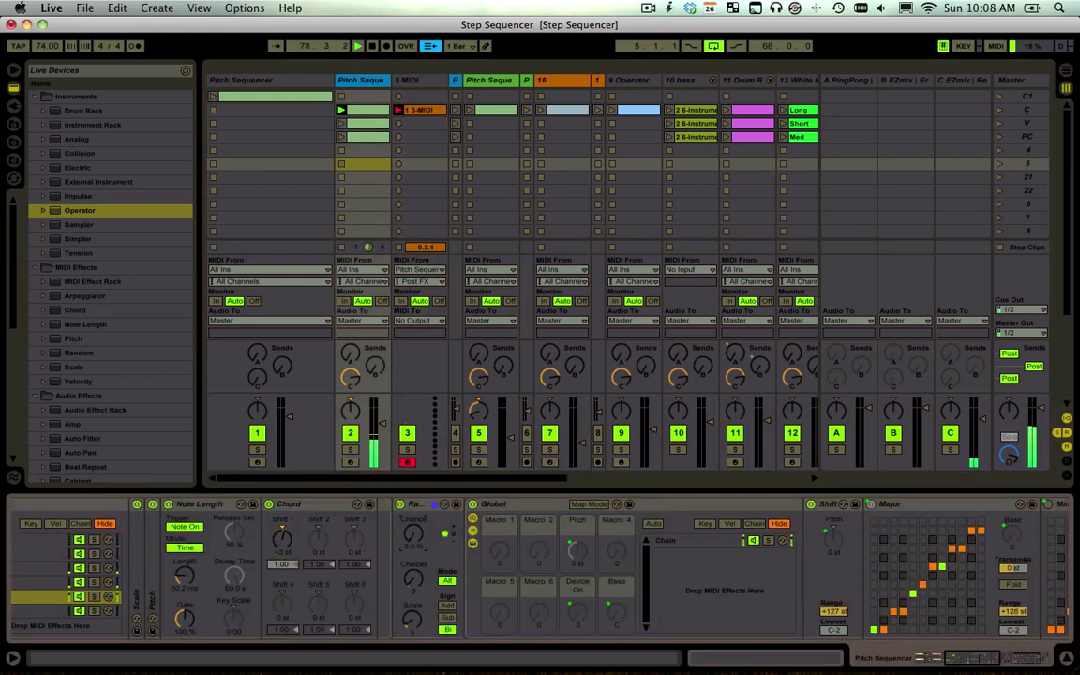
left_click_drag(413, 532, 413, 467)
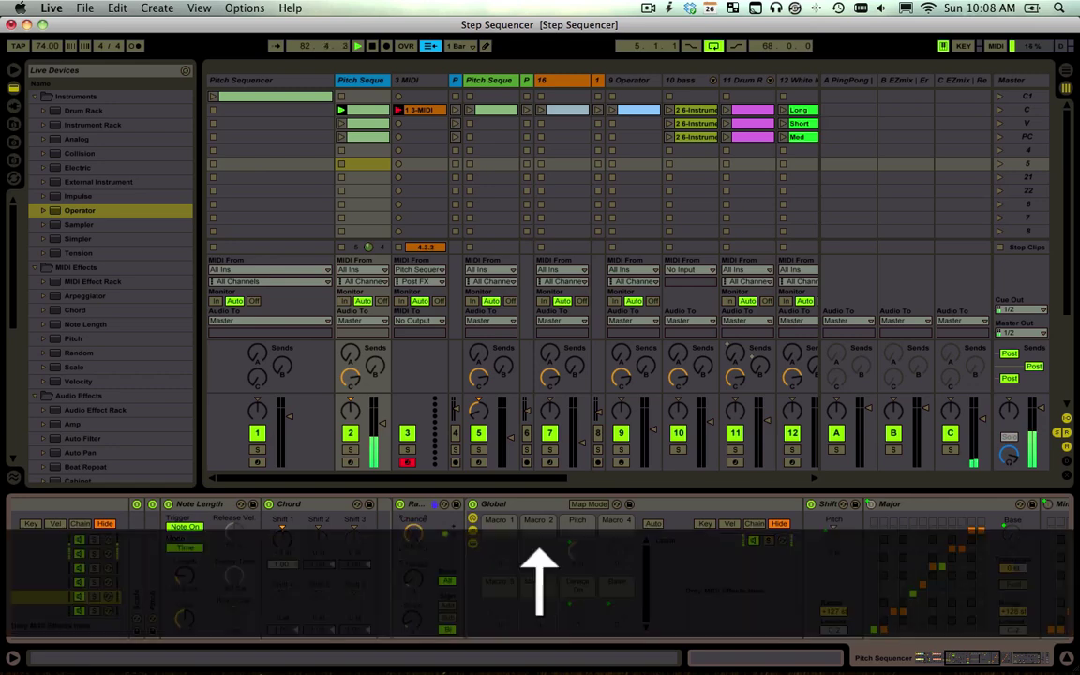
Inspect the recorded clip on track 3 in an enlarged note editor showing the full octave range, and restore the editor's height
left_click(419, 110)
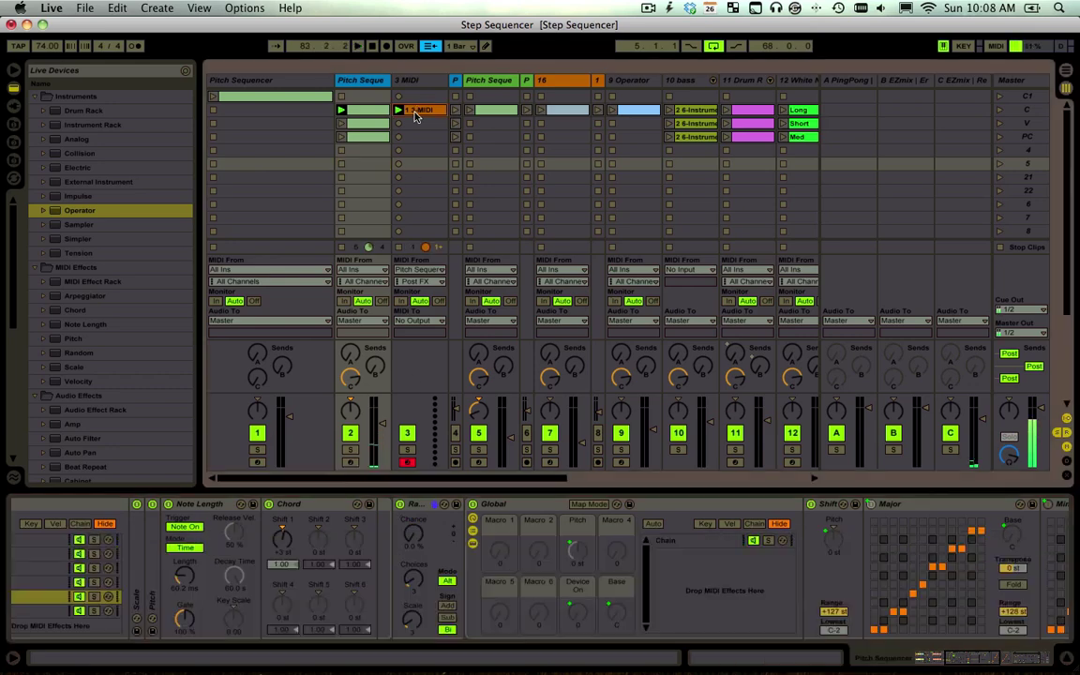
left_click_drag(628, 492, 621, 270)
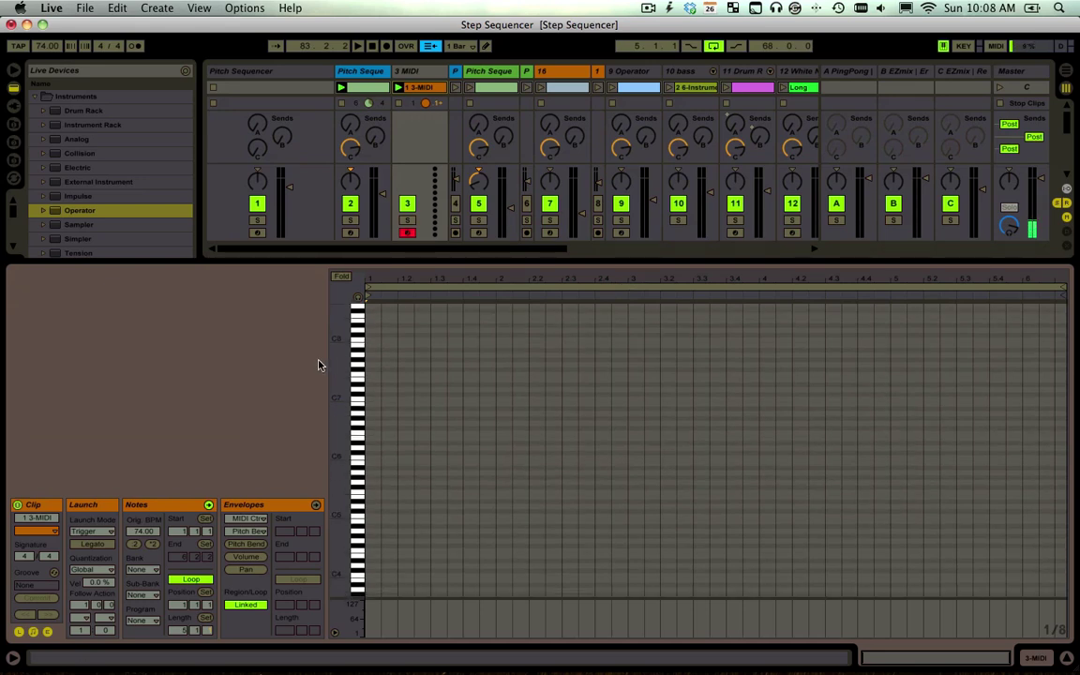
double_click(340, 371)
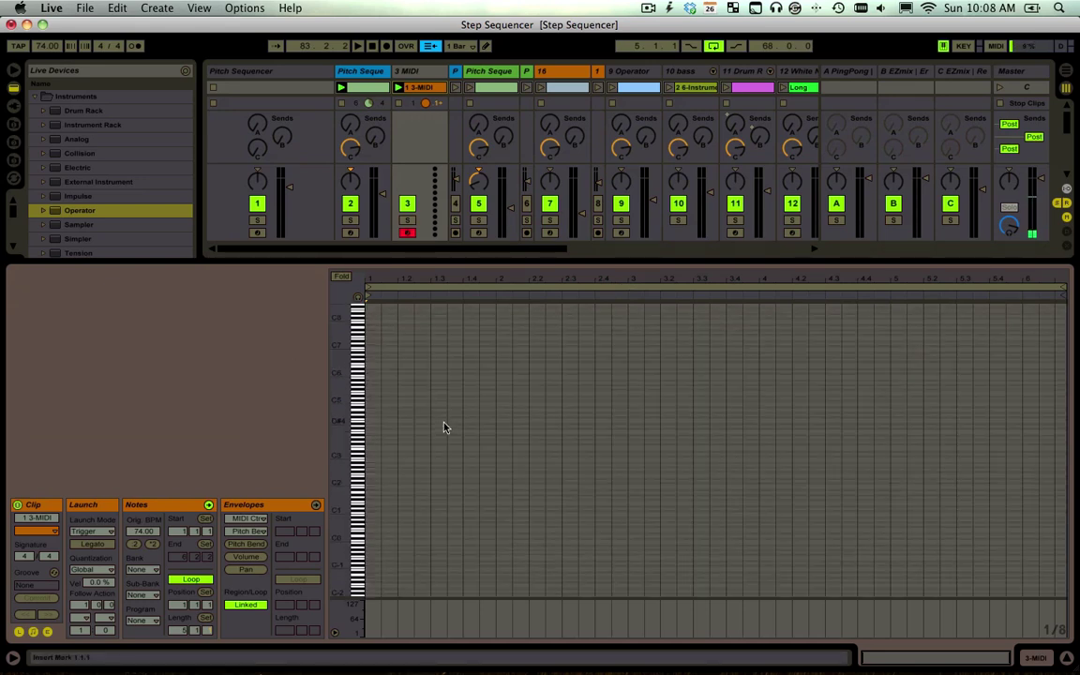
left_click_drag(442, 259, 442, 479)
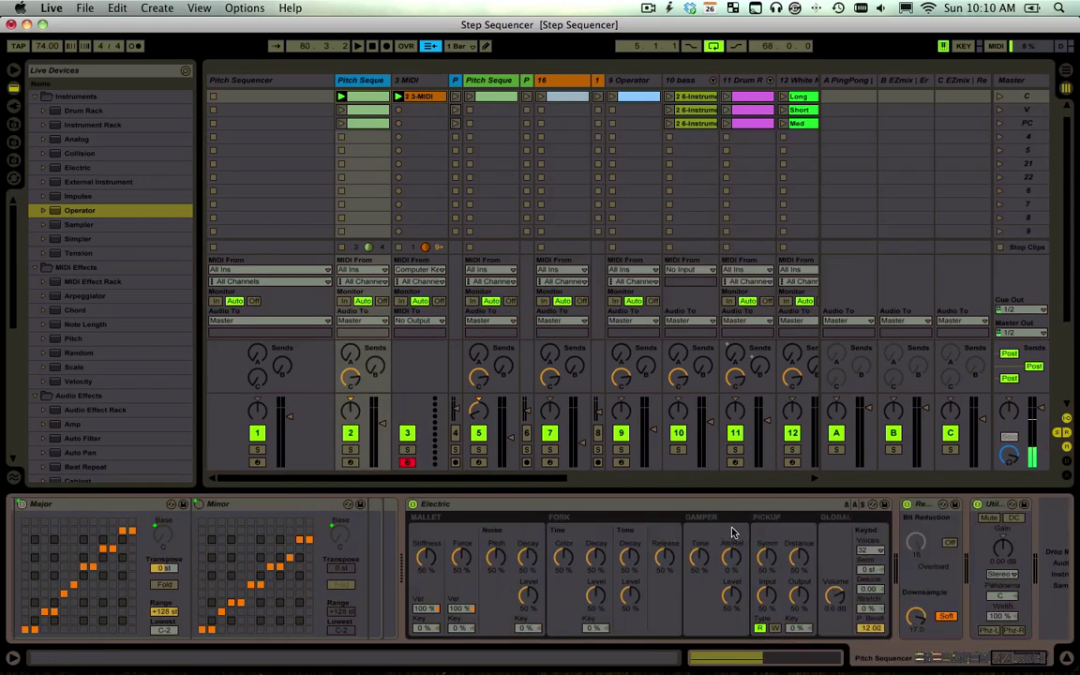
Copy the Electric, Redux and Utility devices of track 2, and duplicate that track
left_click(730, 511)
left_click(975, 504, "shift")
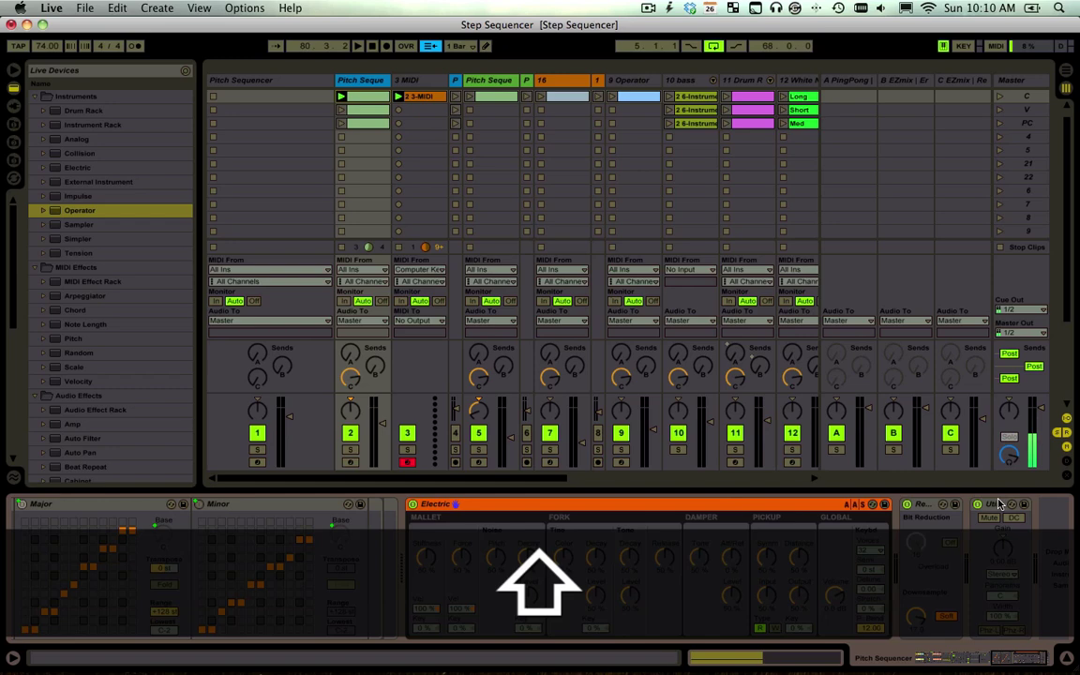
key("super+c")
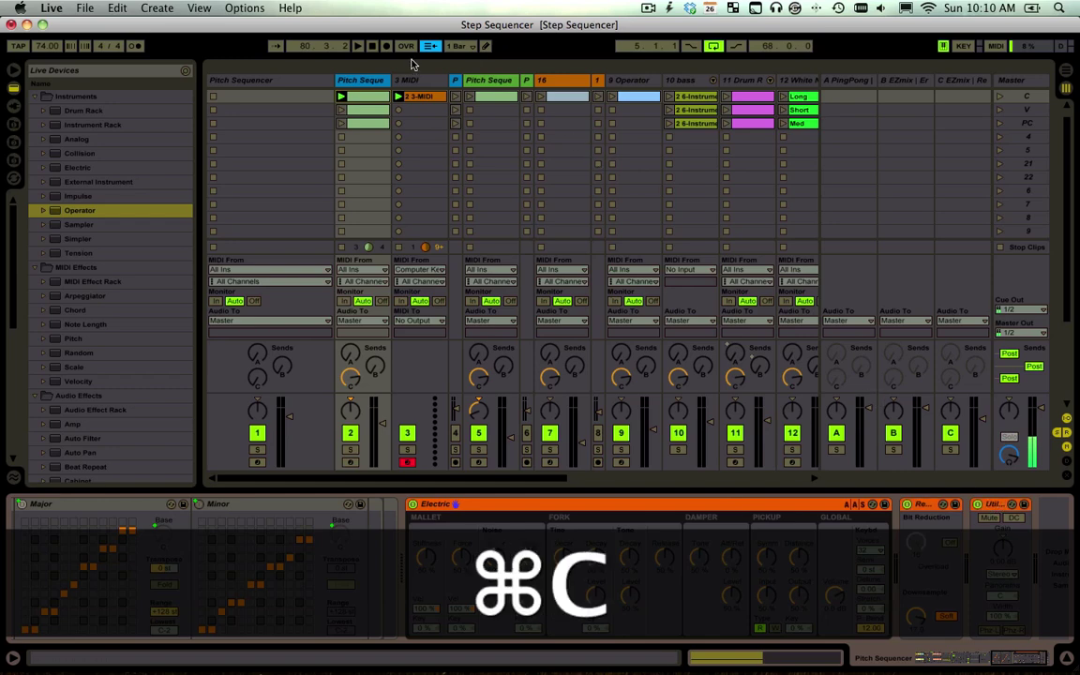
key("super+d")
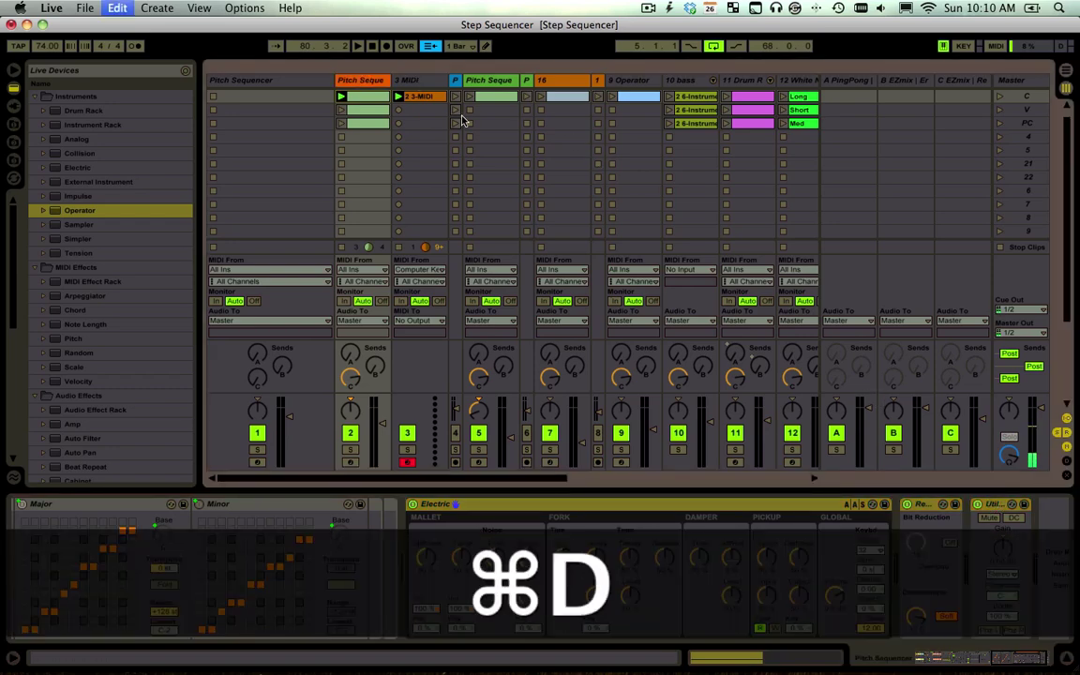
key("super+d")
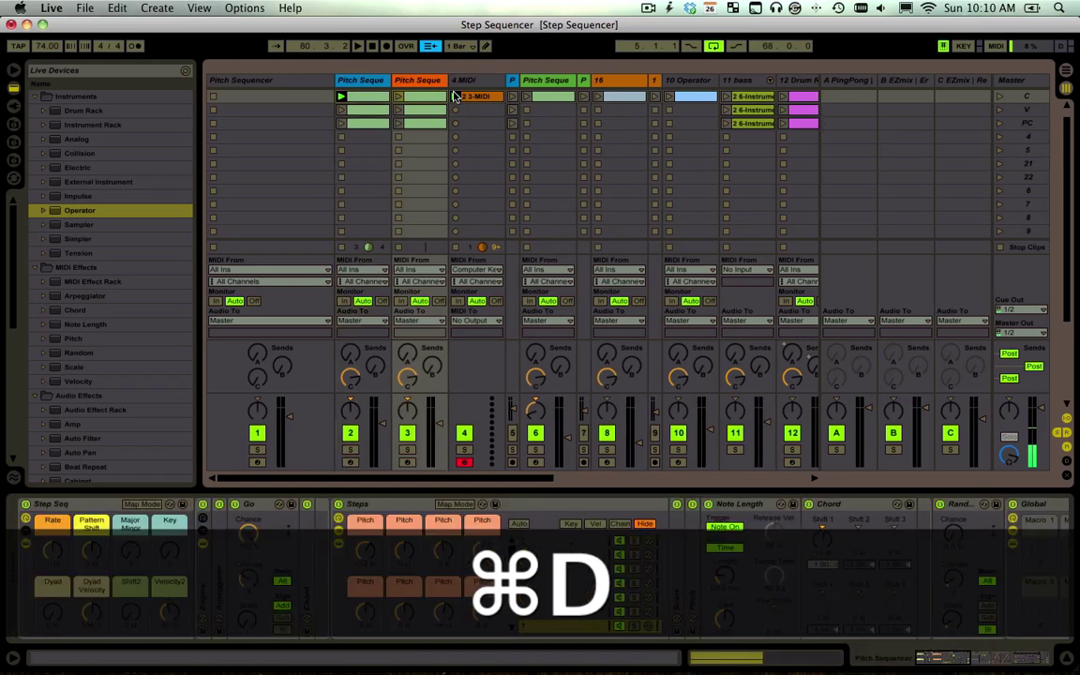
Insert a MIDI track after the duplicated track 3, and paste the copied Electric, Redux and Utility devices into it
key("super+shift+t")
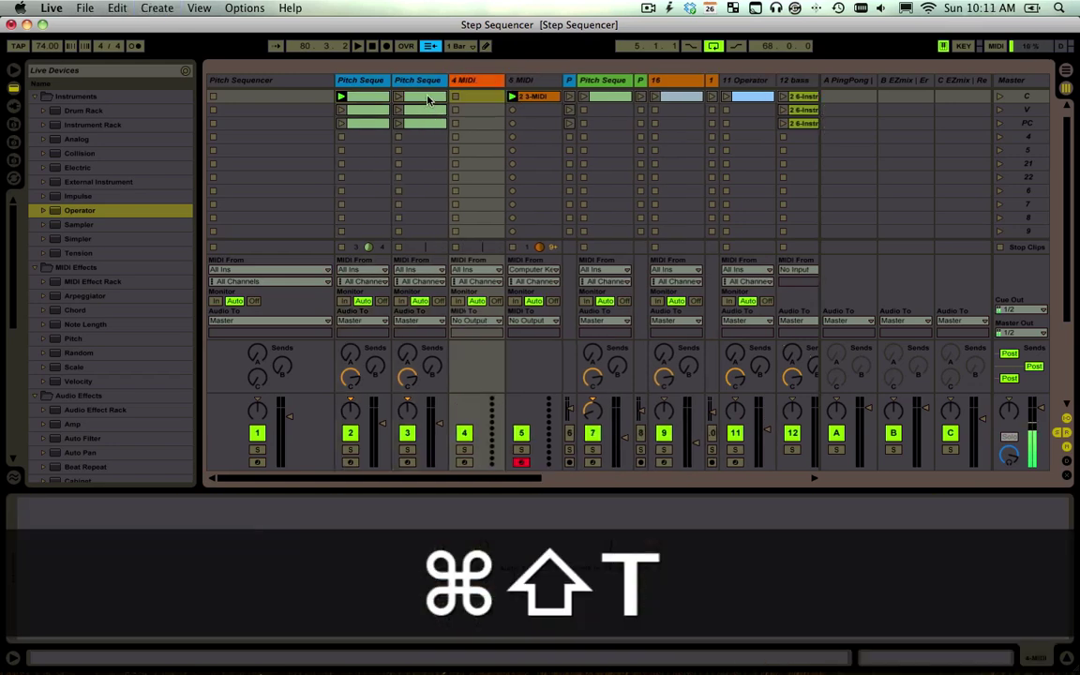
left_click(406, 82)
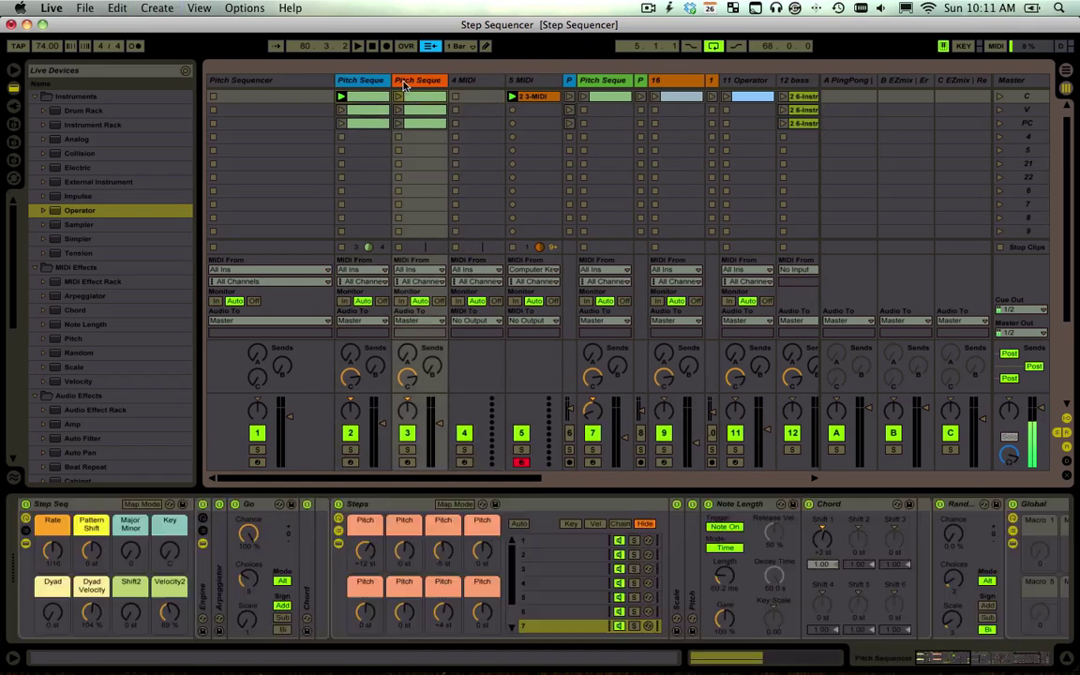
left_click(486, 82)
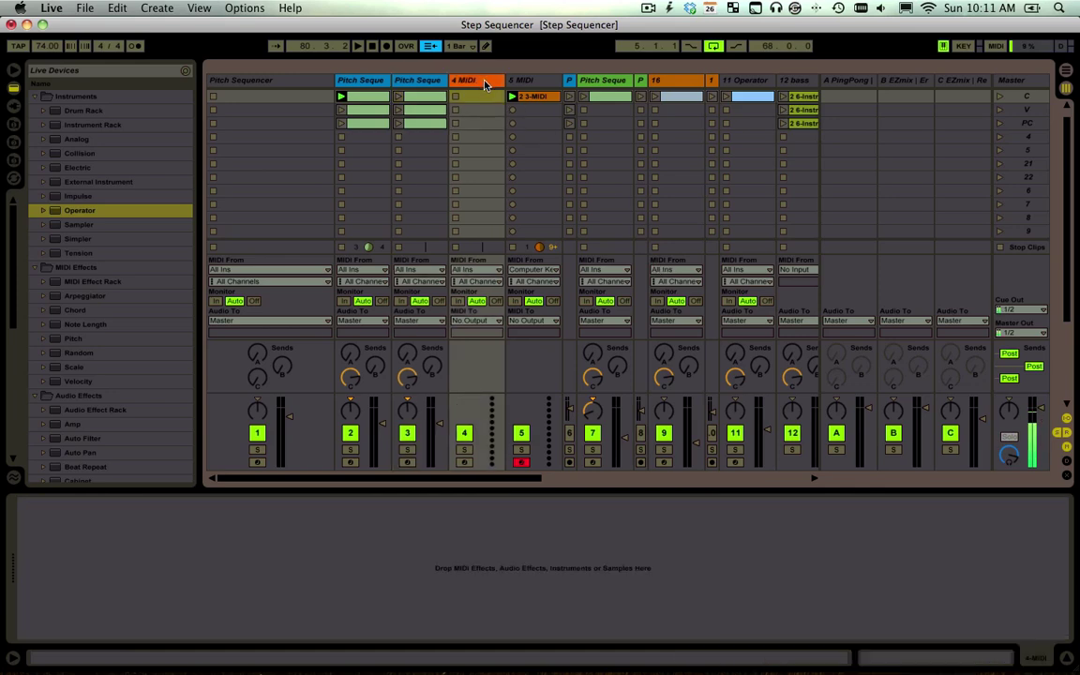
key("super+v")
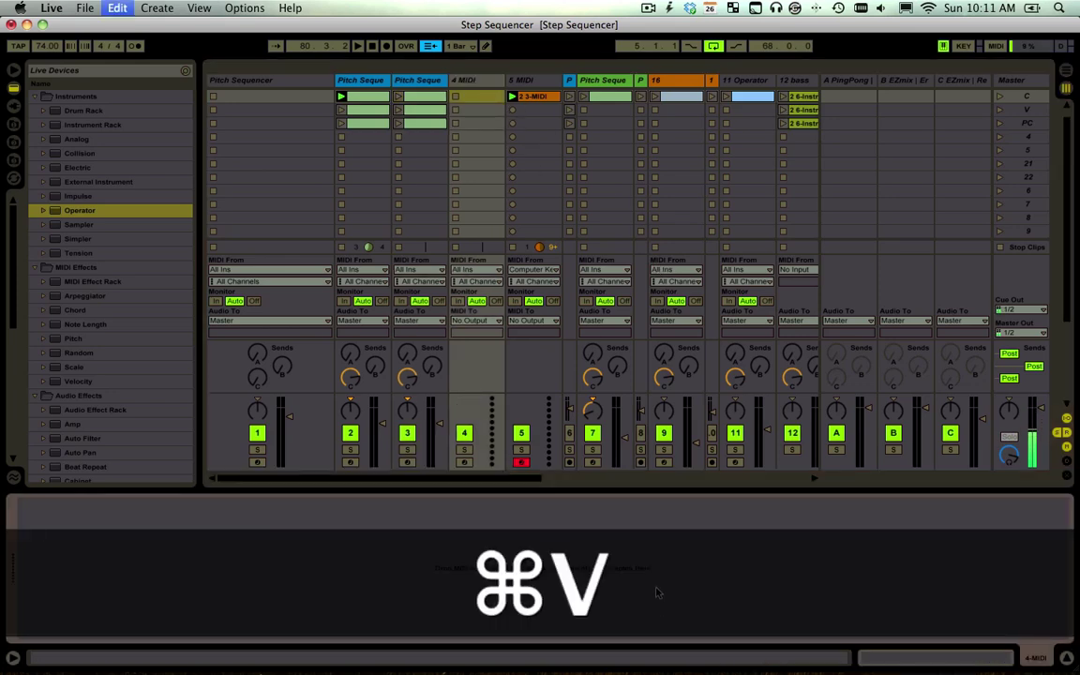
Set the Electric track's MIDI input to Pitch Sequencer, and switch its monitoring to In
left_click(480, 270)
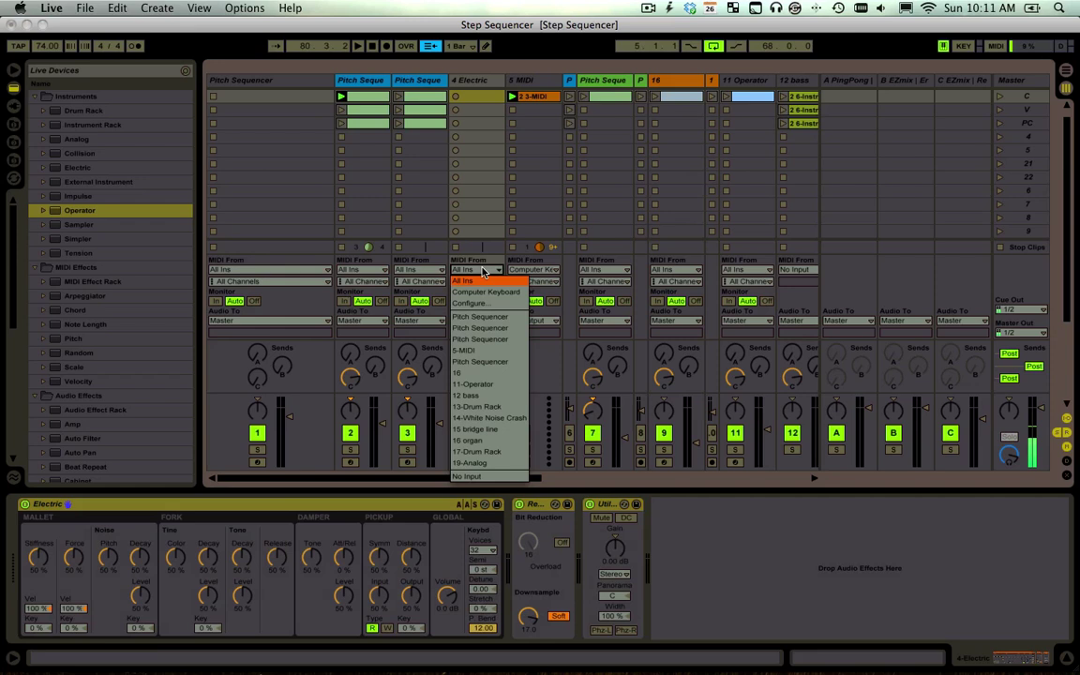
left_click(487, 329)
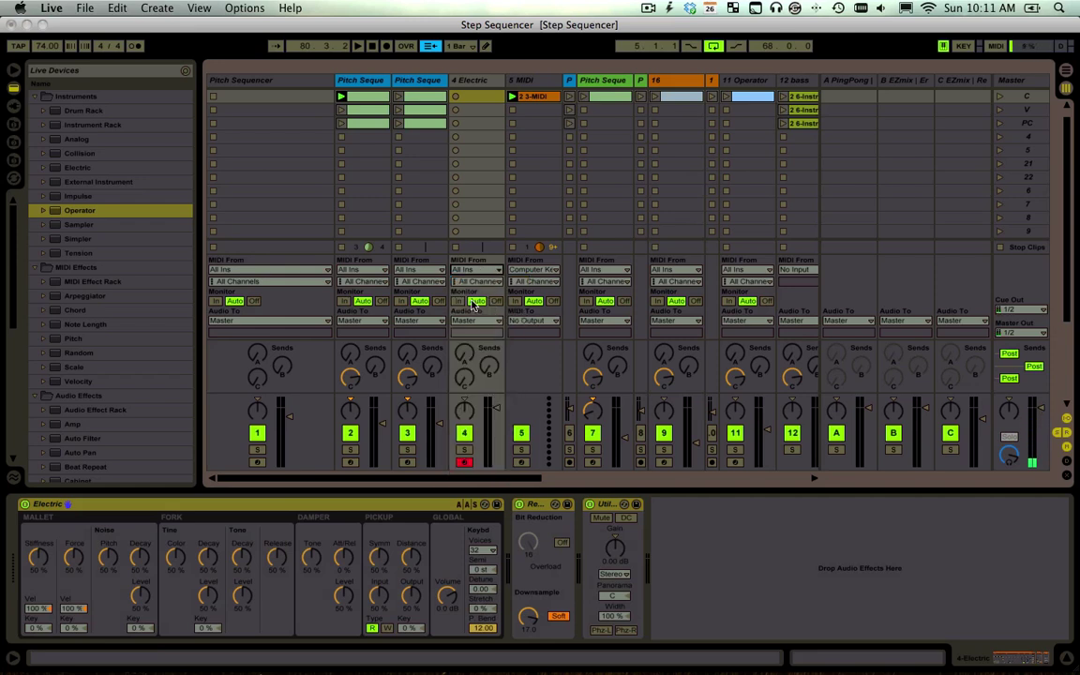
left_click(459, 301)
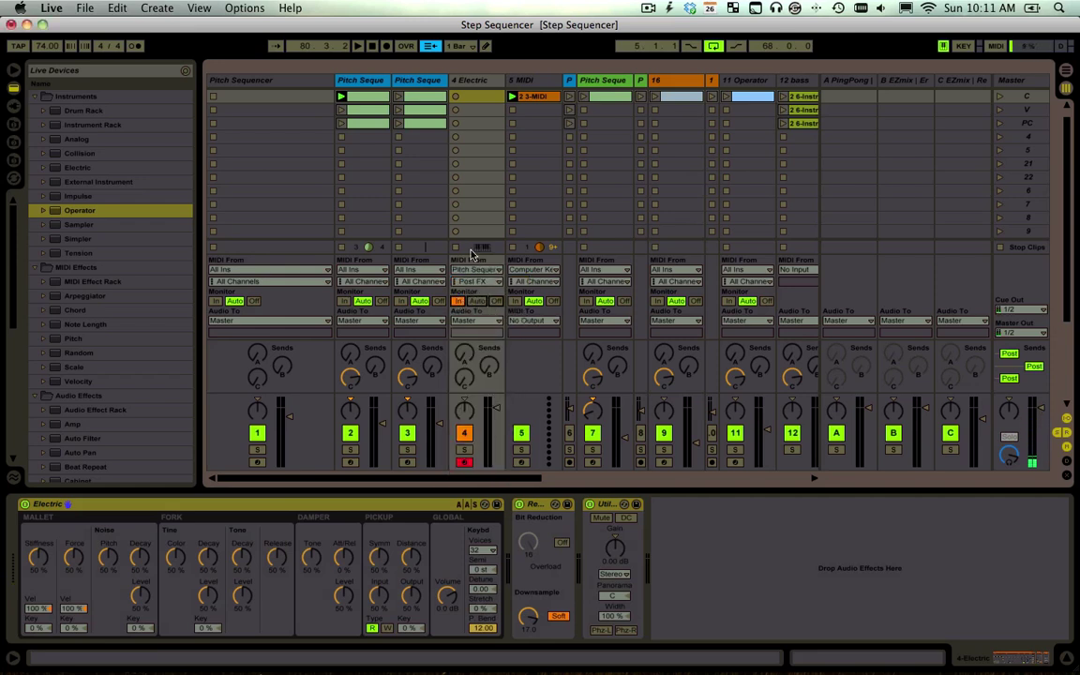
Stop track 2's playing clip, and delete the Electric, Redux and Utility devices from the duplicated Pitch Sequencer on track 3
left_click(342, 150)
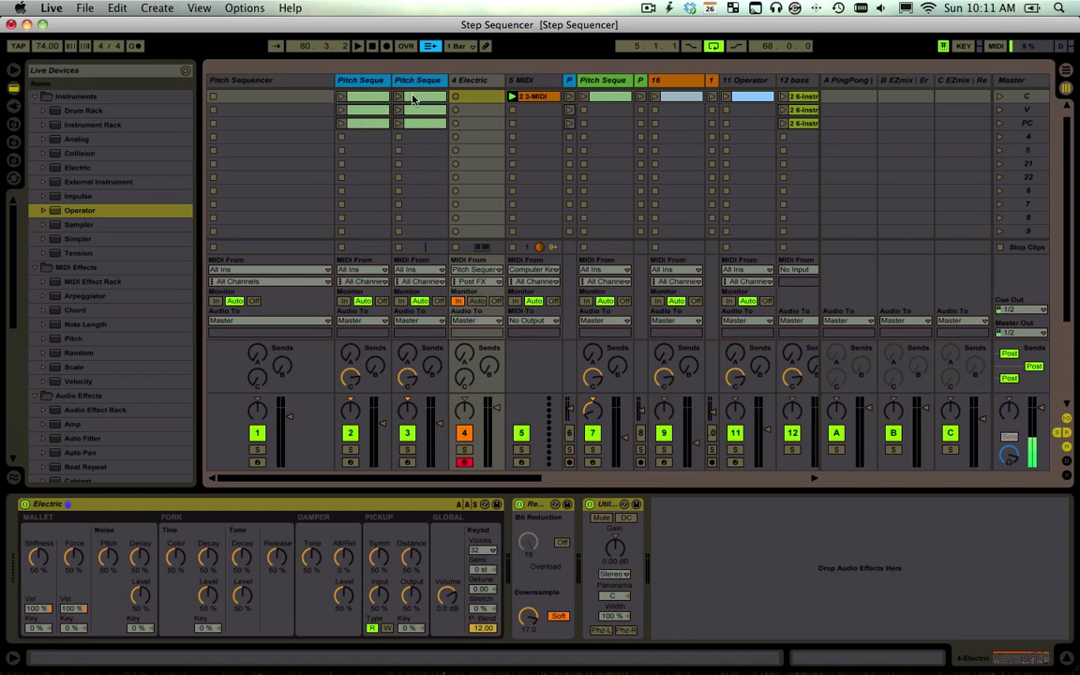
left_click(415, 81)
key("Right")
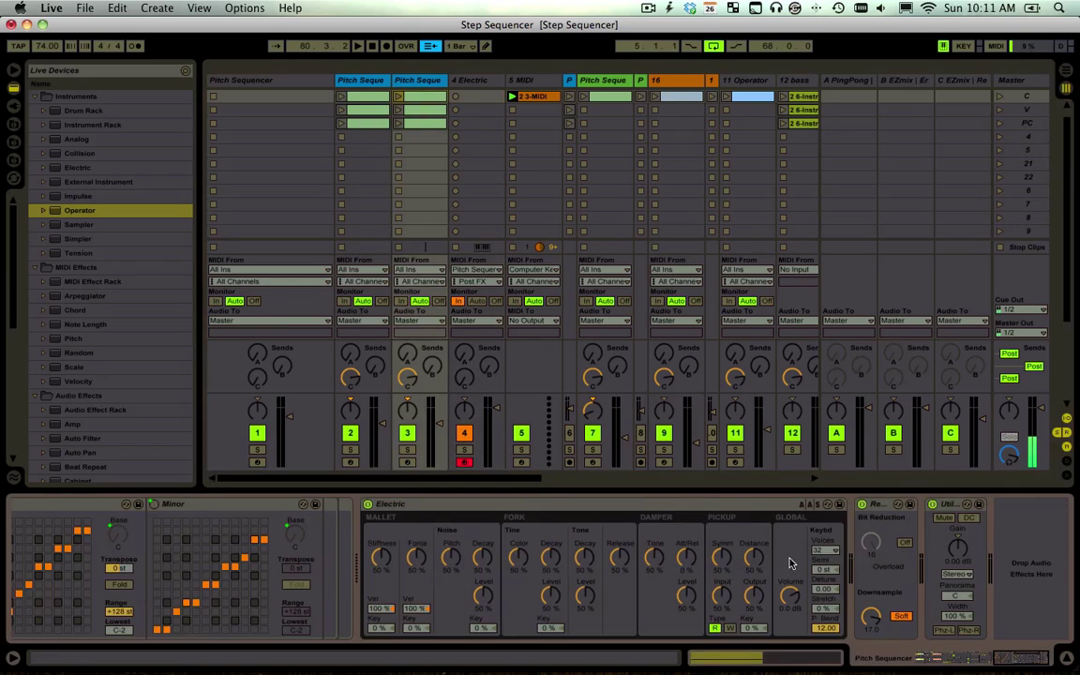
left_click(785, 503)
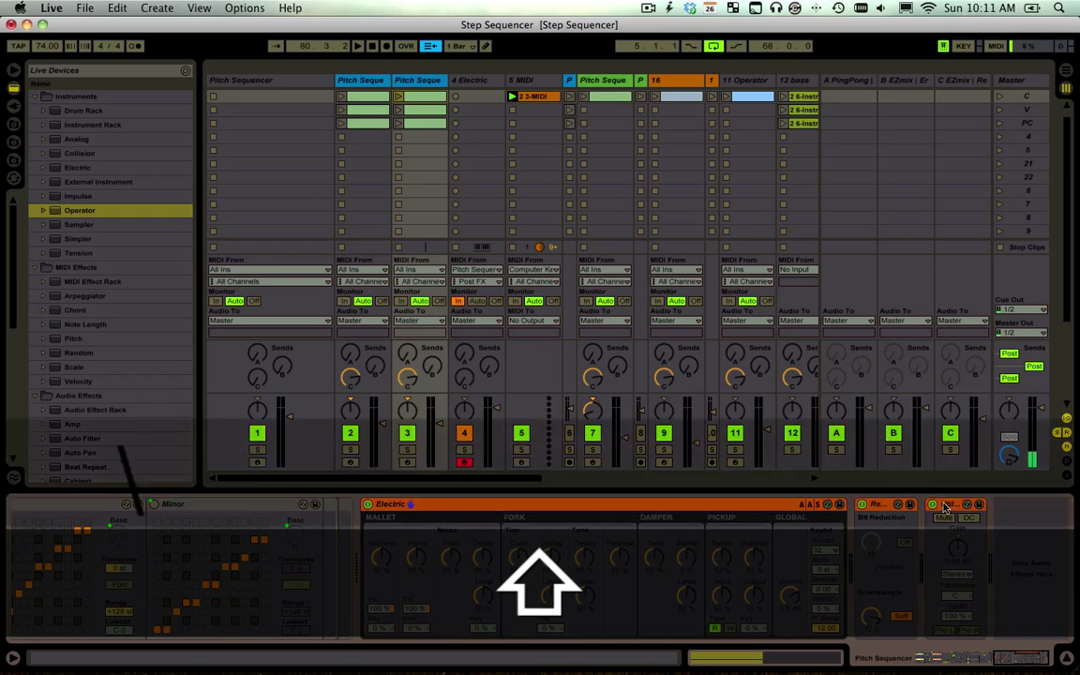
key("Left")
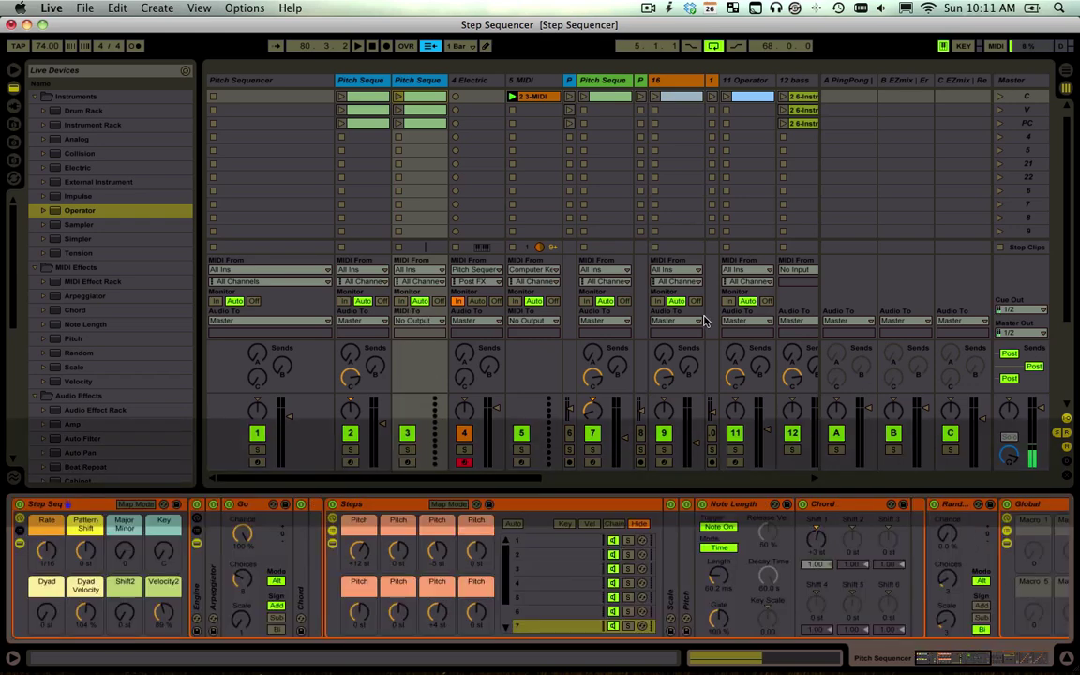
Launch track 3's first clip with its MIDI output routed to 4-Electric, and lower track 4's volume to about -10.2 dB
left_click(431, 79)
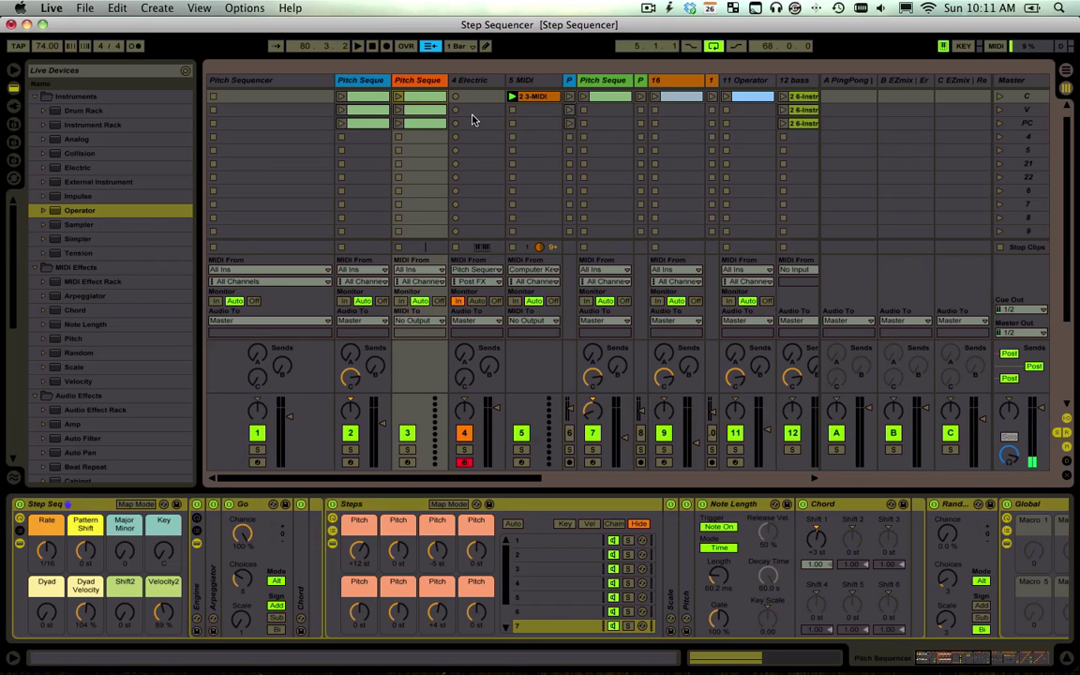
left_click(398, 96)
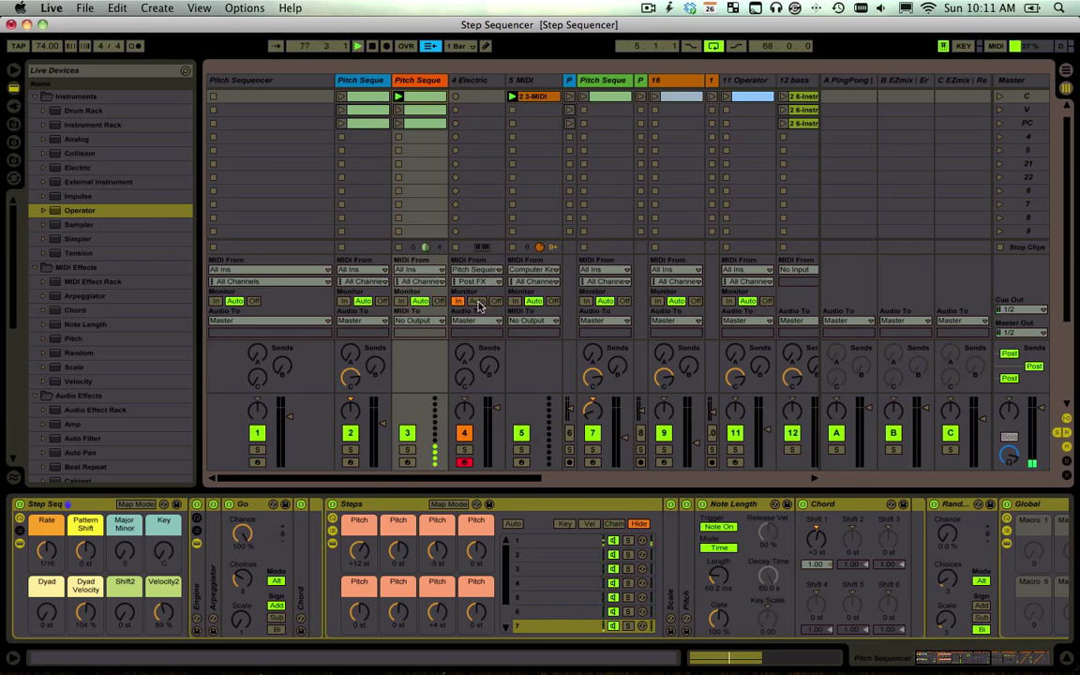
left_click(418, 321)
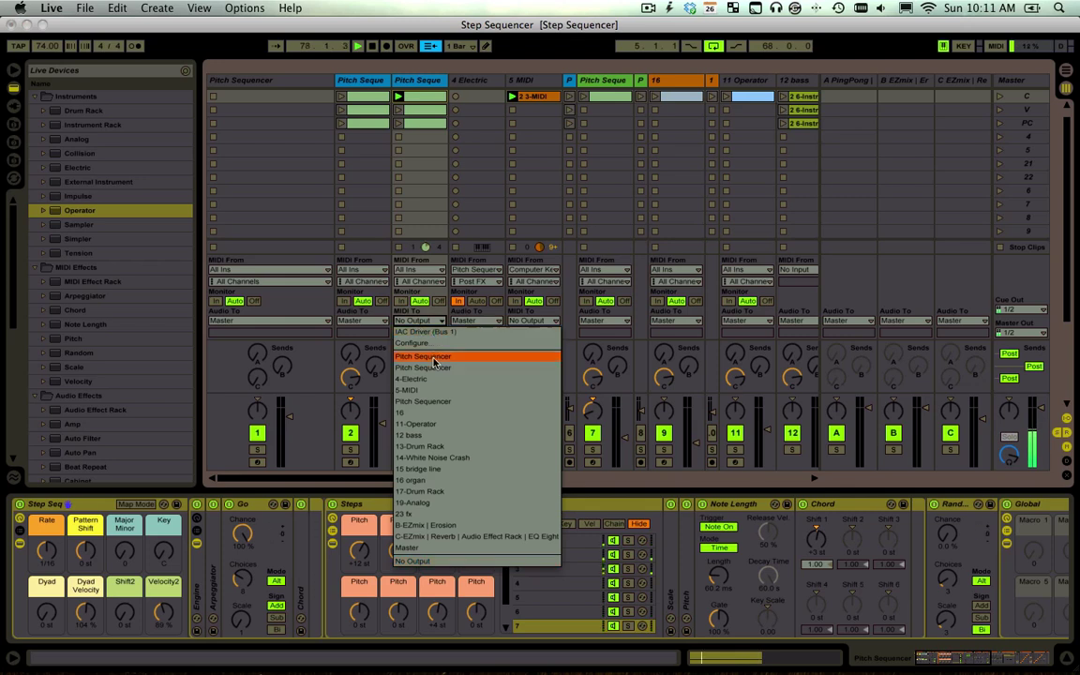
key("Escape")
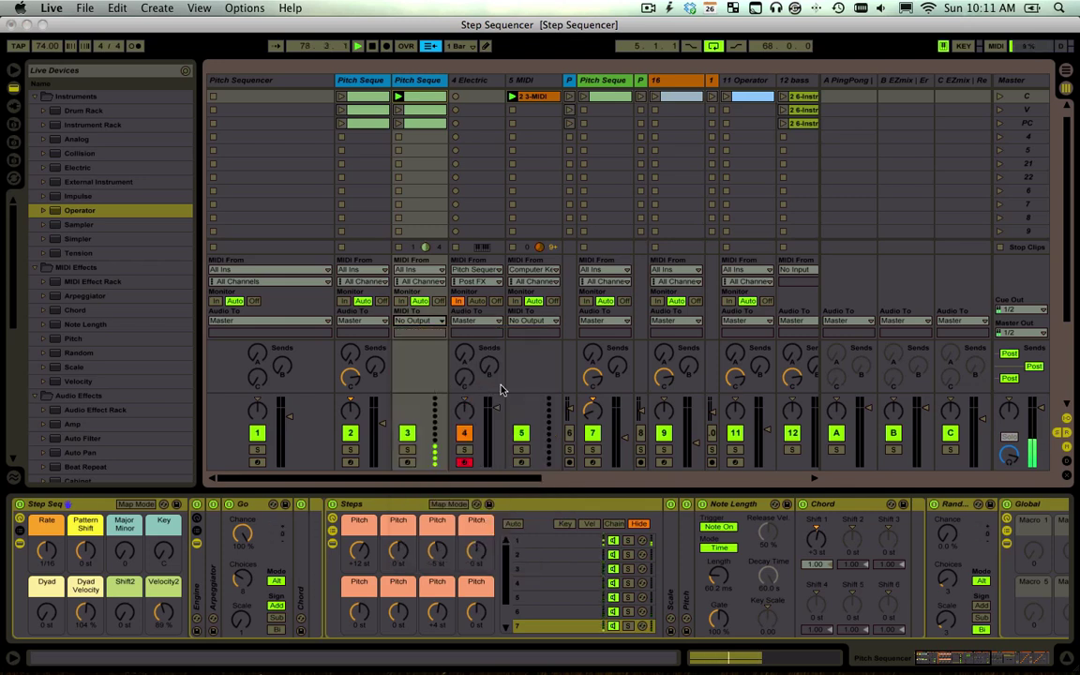
left_click_drag(496, 407, 496, 430)
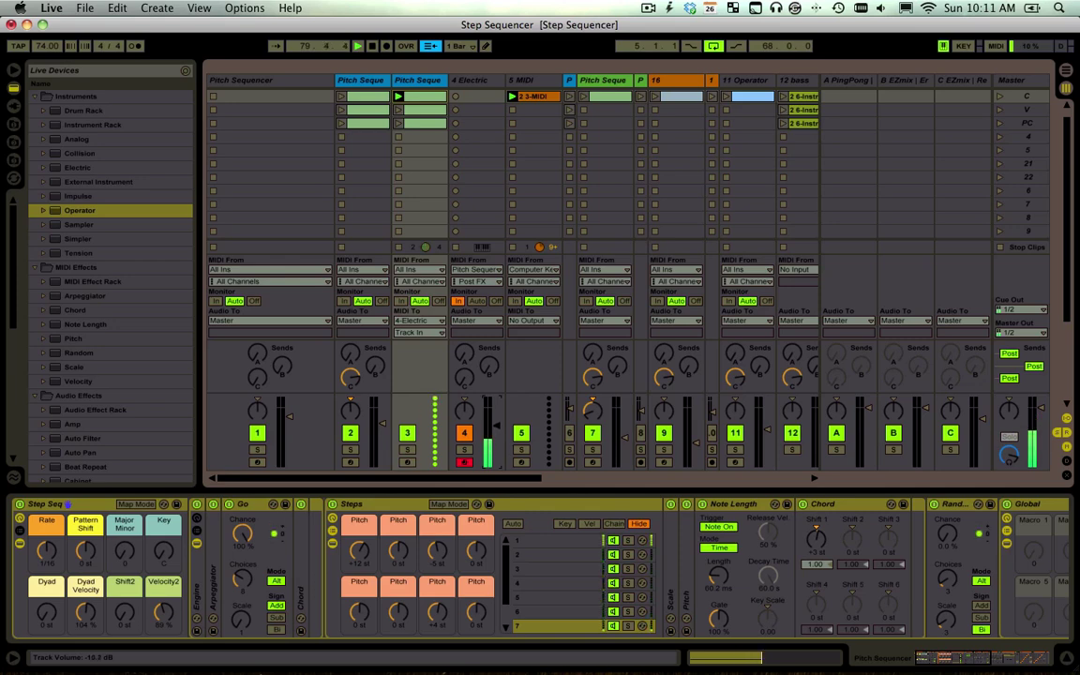
Record the sequencer's notes into 4 Electric's first slot while varying track 3's Random Chance up to 100 %, and stop playback
left_click(476, 80)
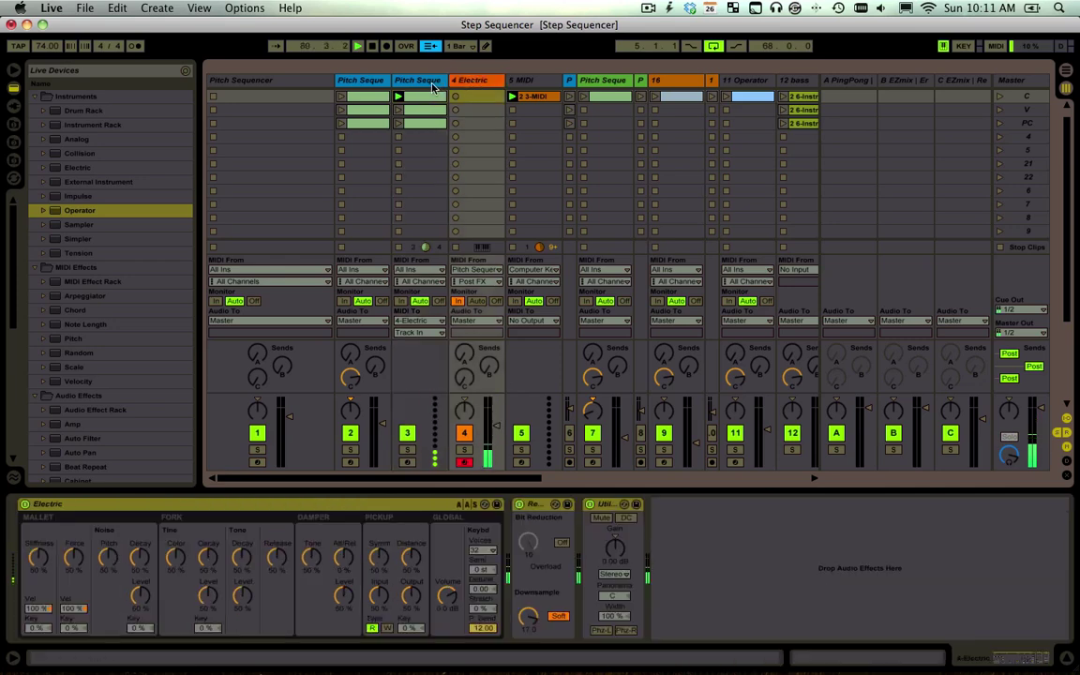
left_click(424, 81)
left_click(451, 81)
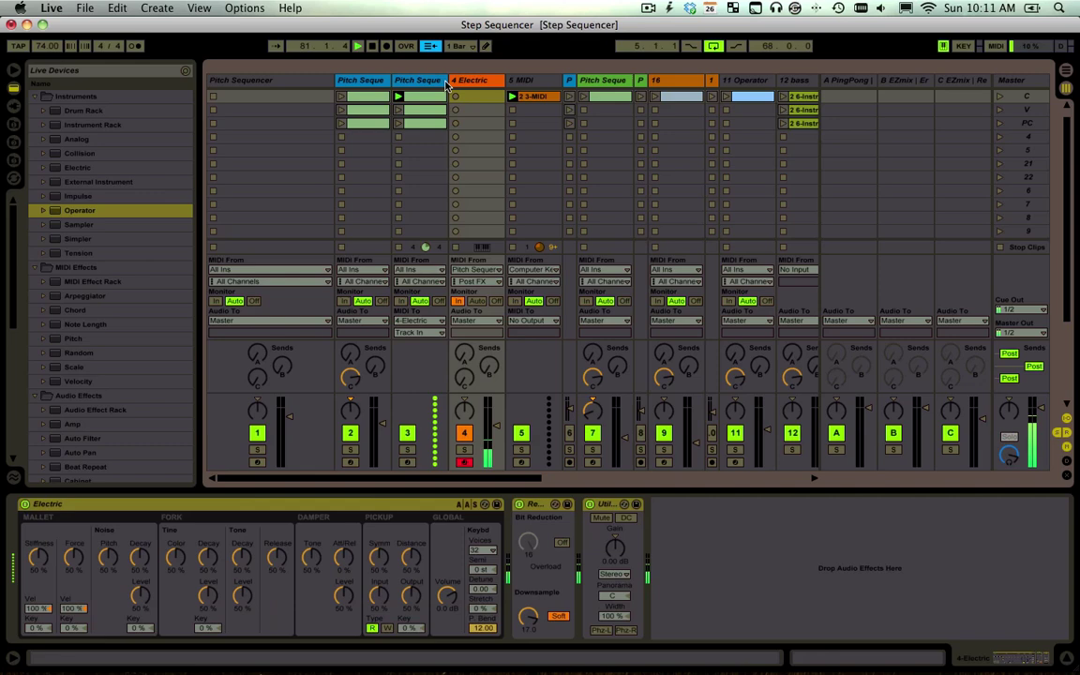
left_click(416, 83)
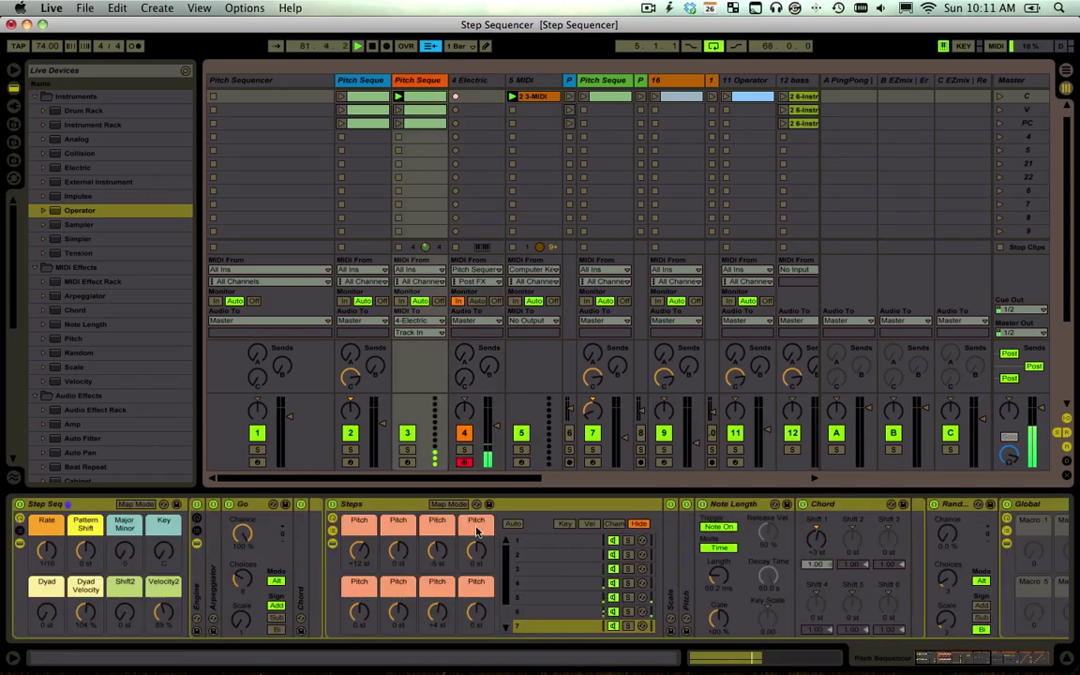
scroll(538, 585, "right", 8)
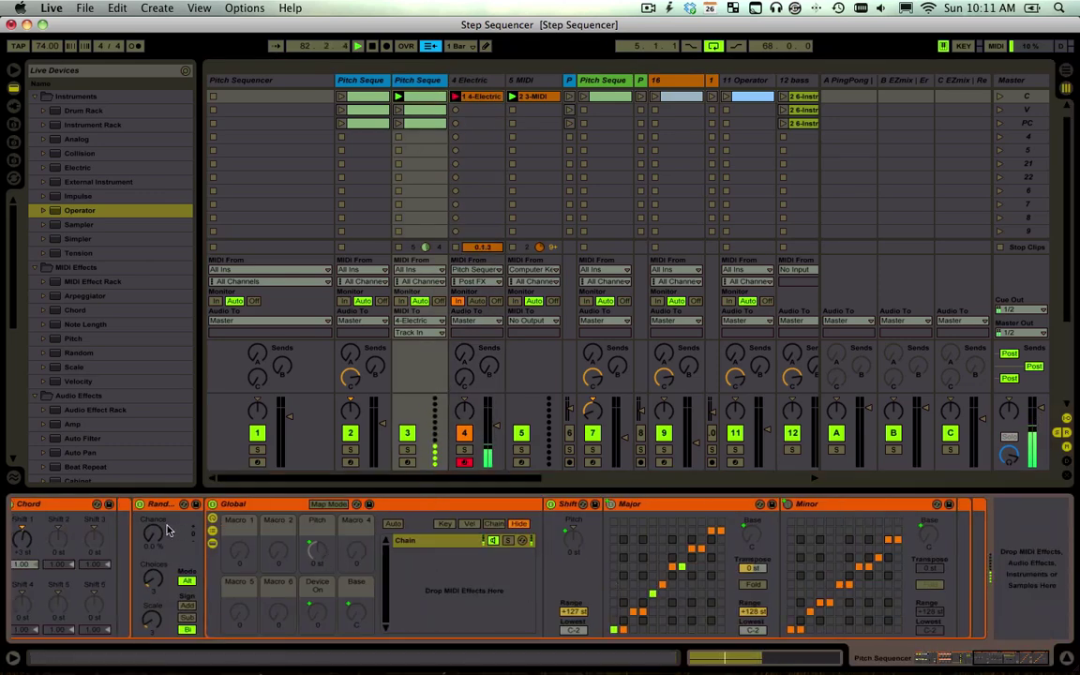
left_click_drag(155, 537, 154, 422)
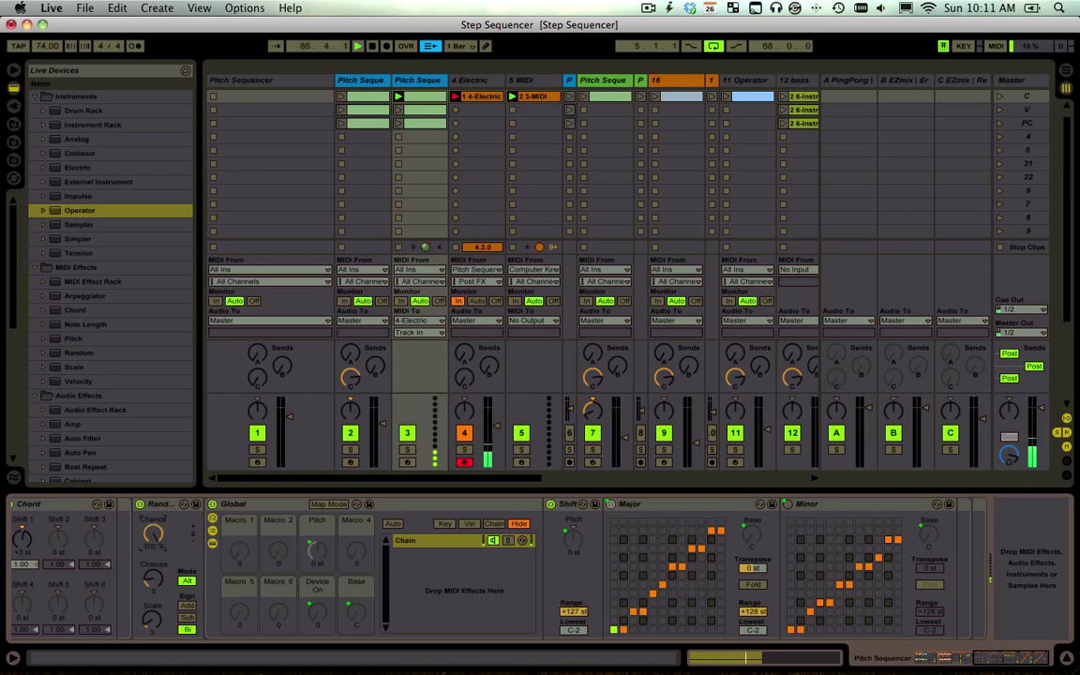
key("space")
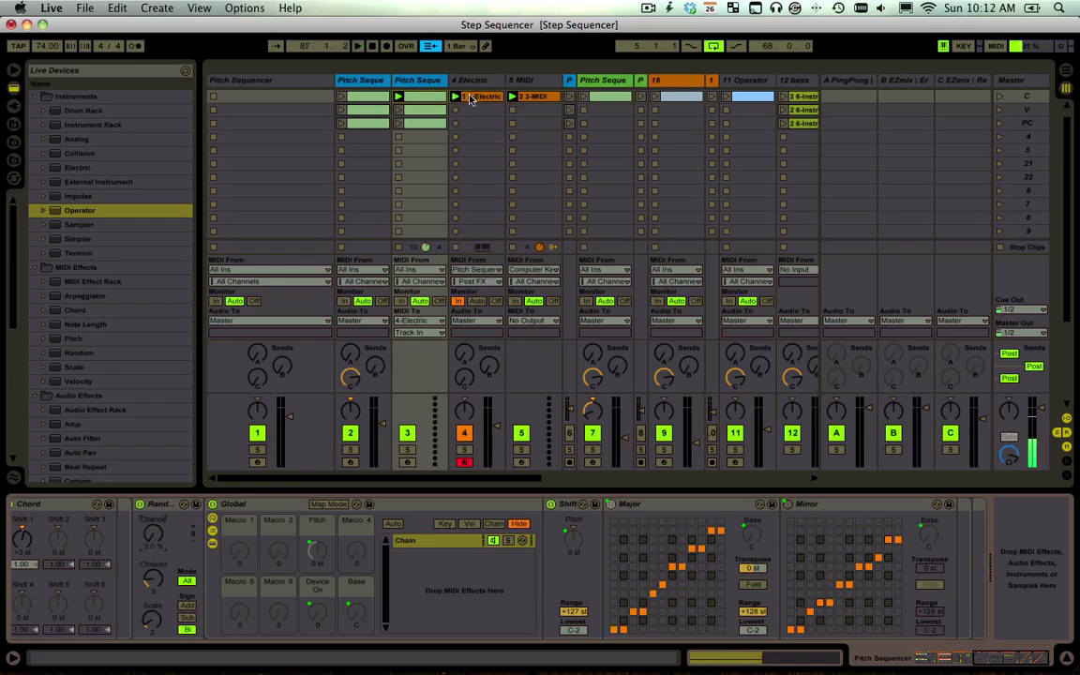
Inspect the clip recorded on 4 Electric in an enlarged note editor
left_click(471, 101)
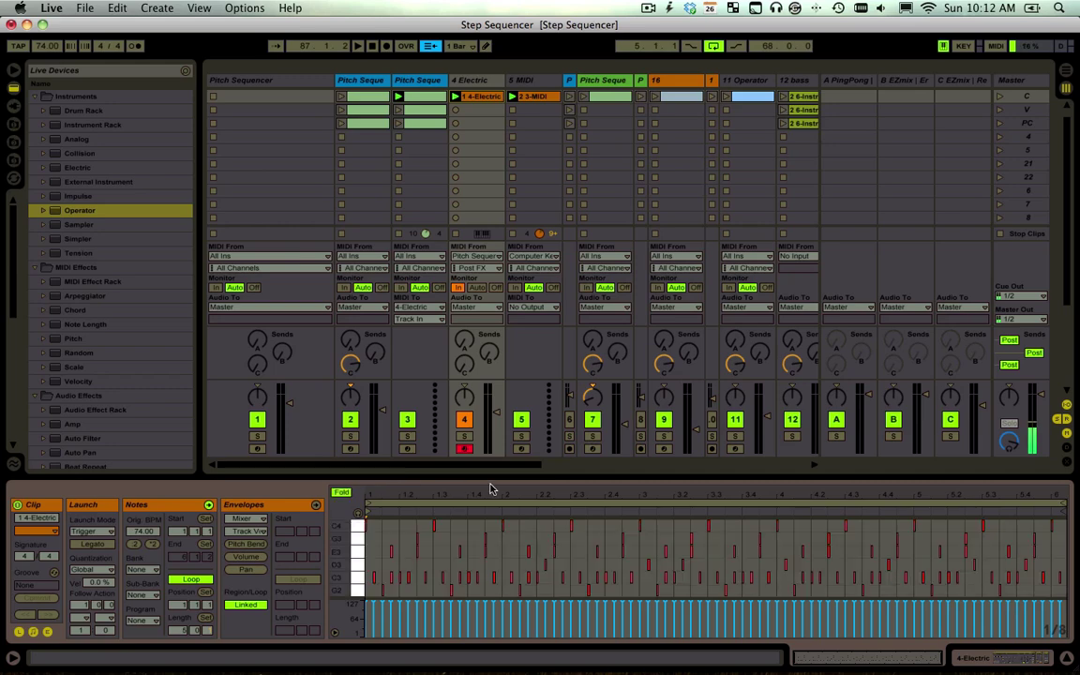
left_click_drag(569, 478, 571, 300)
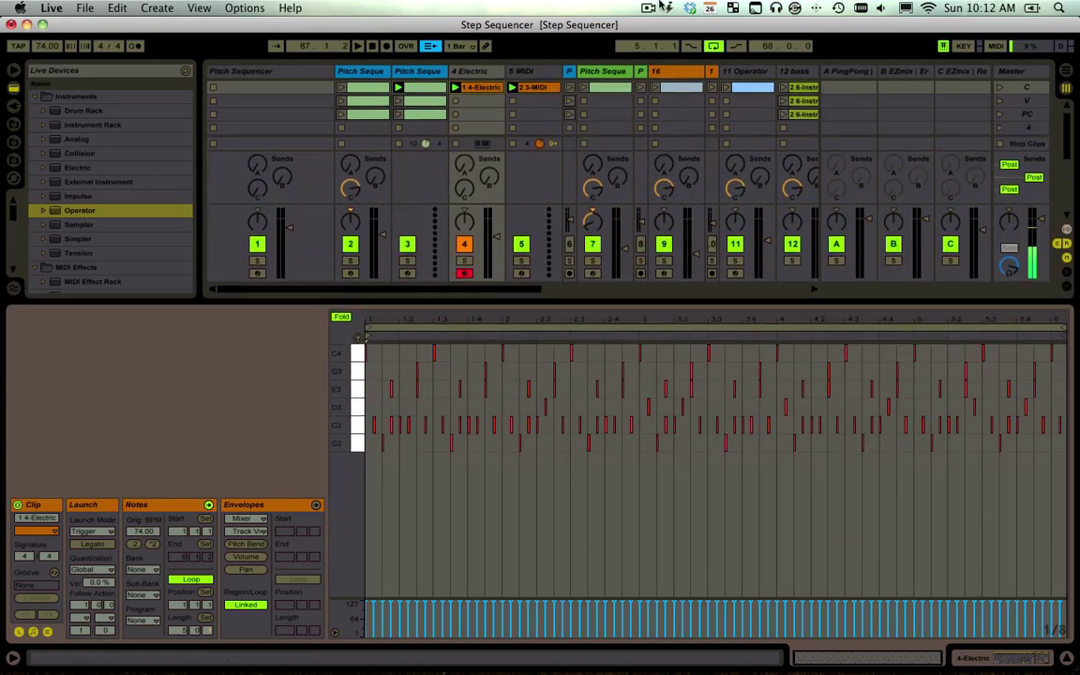
Delete the duplicated Pitch Sequencer track and the 4 Electric track
left_click(493, 105)
left_click(469, 71)
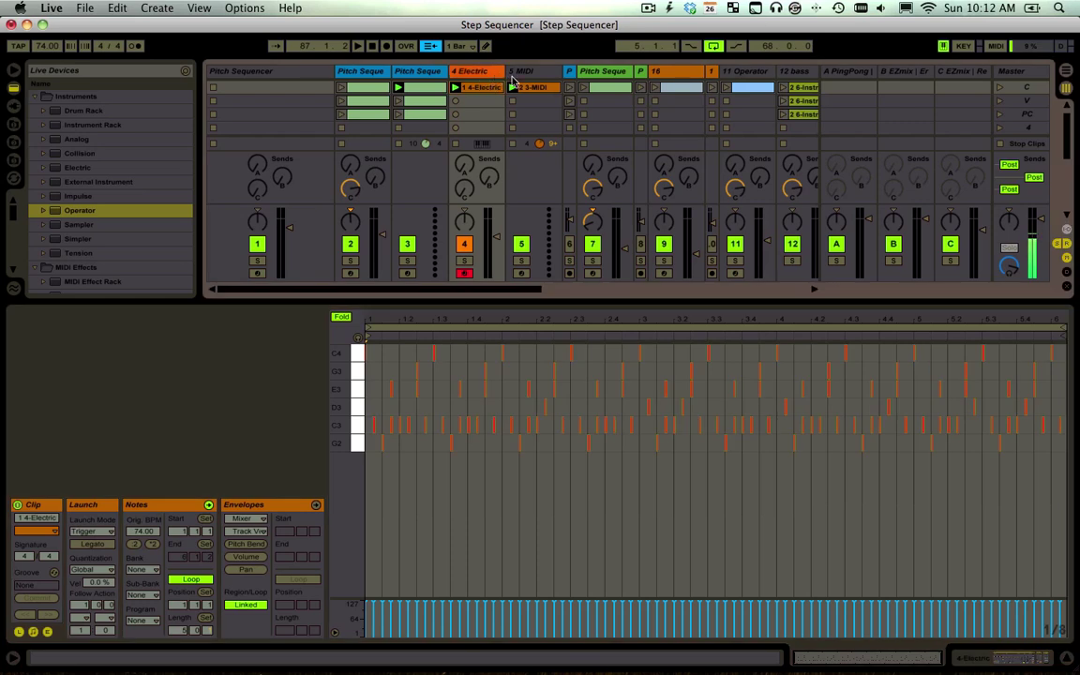
left_click(515, 89, "shift")
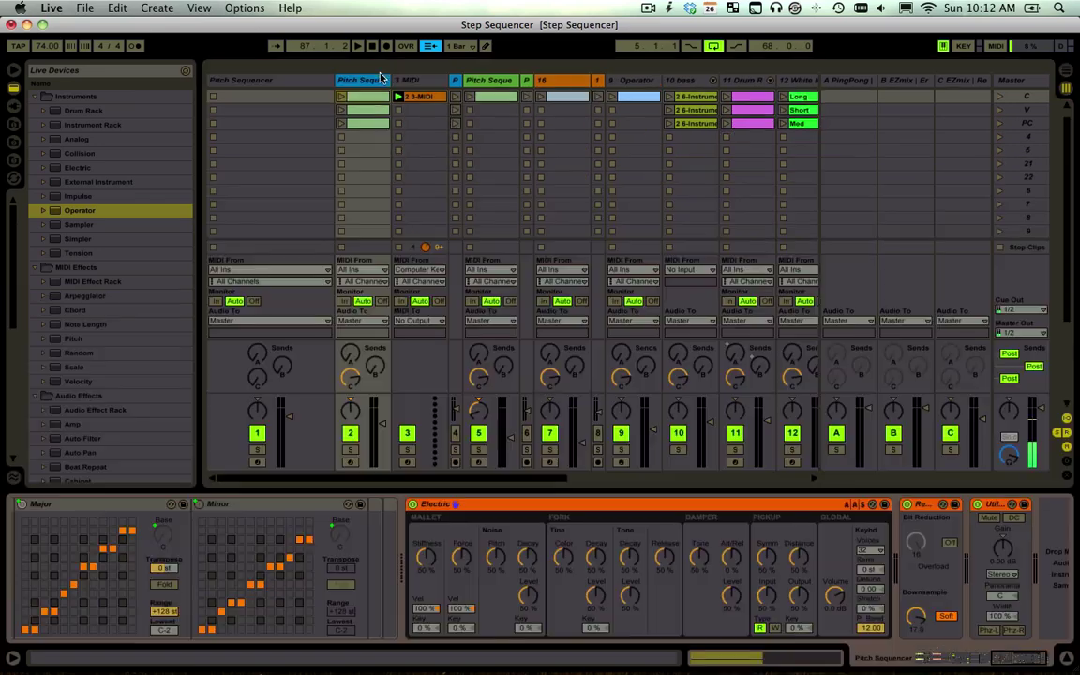
Raise the Random device's Chance on track 2 to 100 %, and show its envelope in the first clip
scroll(631, 540, "left", 5)
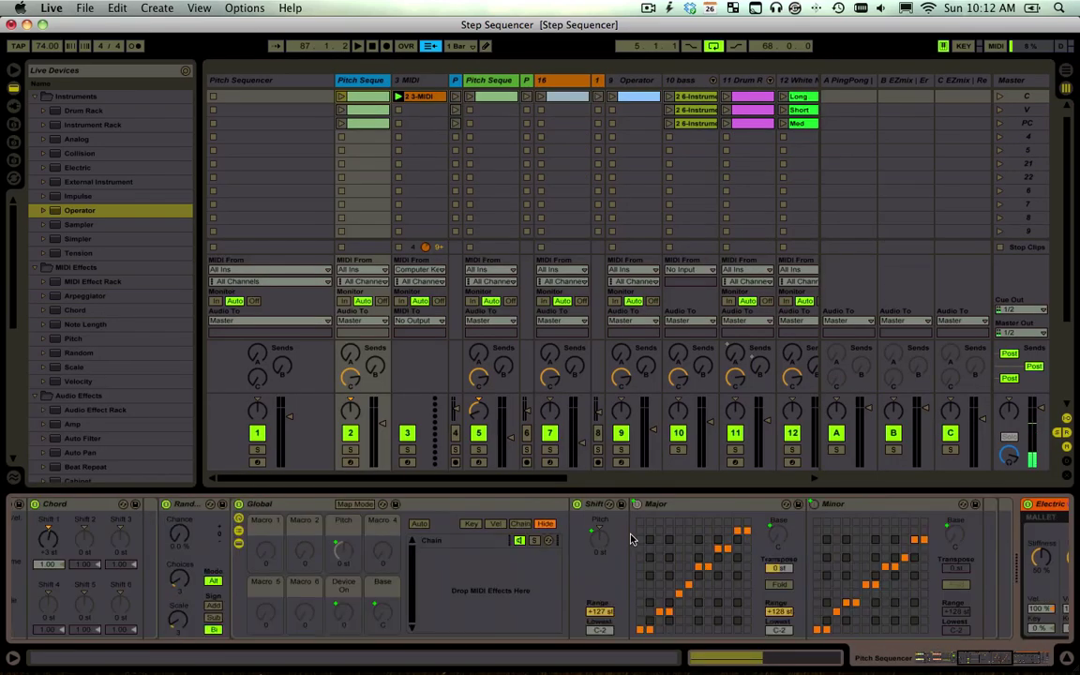
scroll(474, 552, "left", 5)
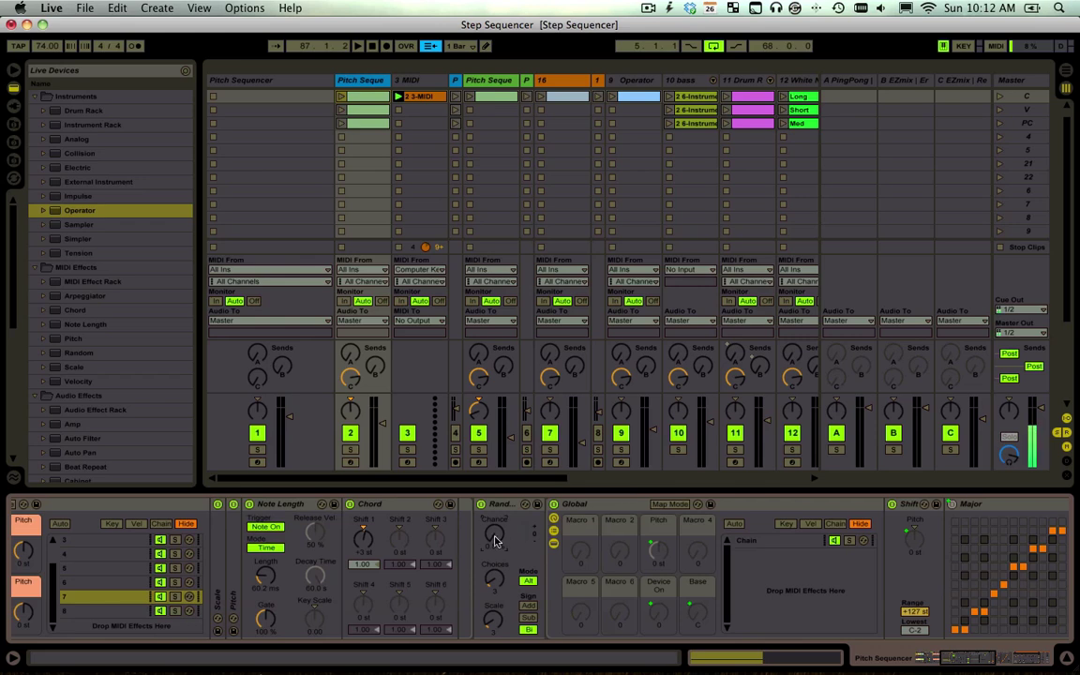
left_click_drag(497, 542, 497, 448)
right_click(497, 541)
left_click(540, 386)
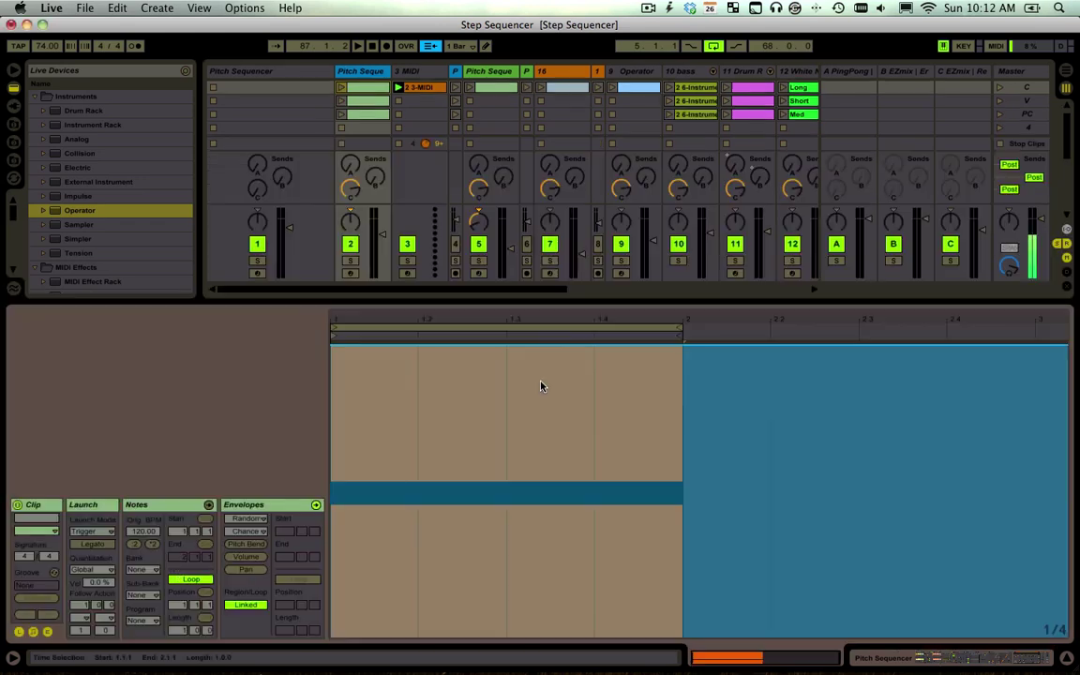
Unlink the Chance envelope with a loop length of 2 bars, and draw it at zero up to beat 2.4
left_click(234, 606)
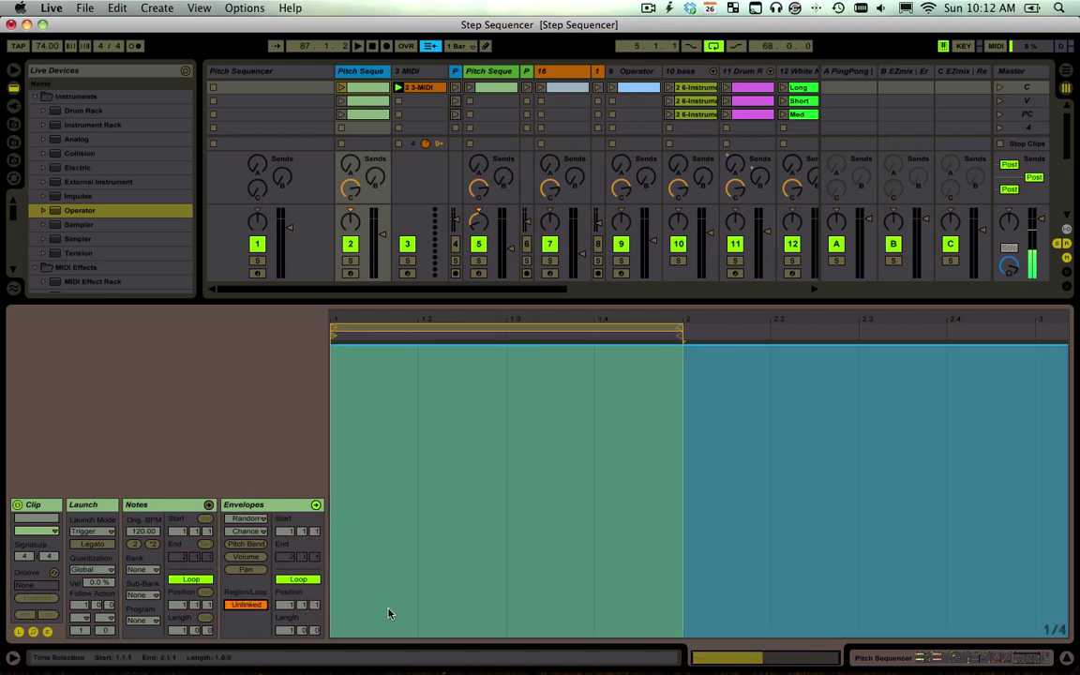
key("Return")
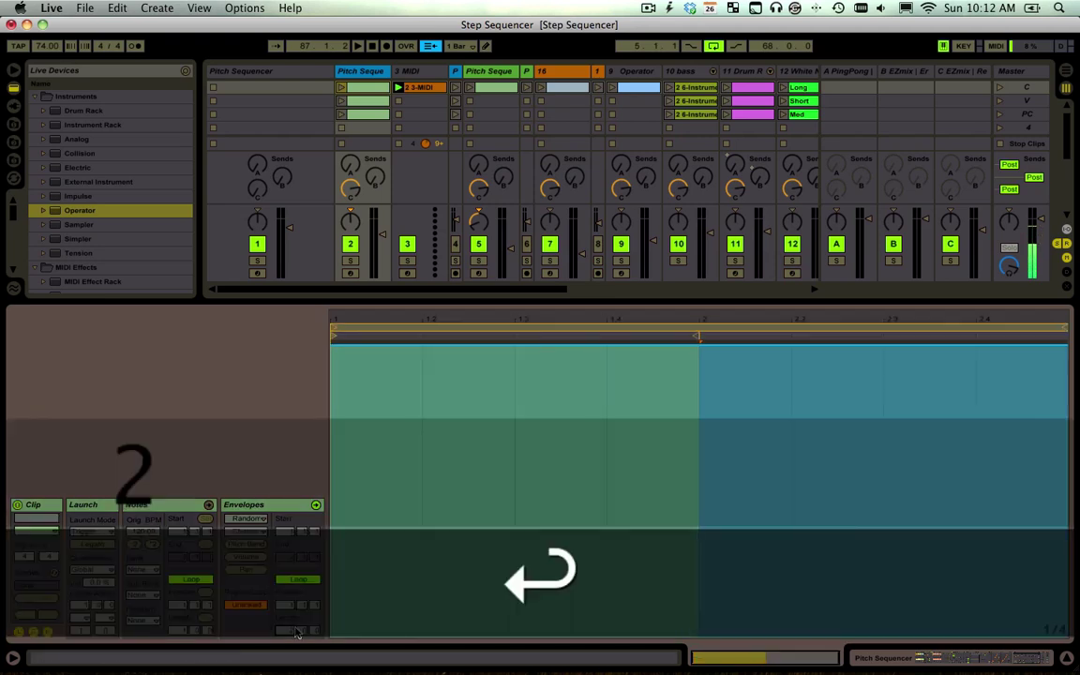
left_click(540, 396)
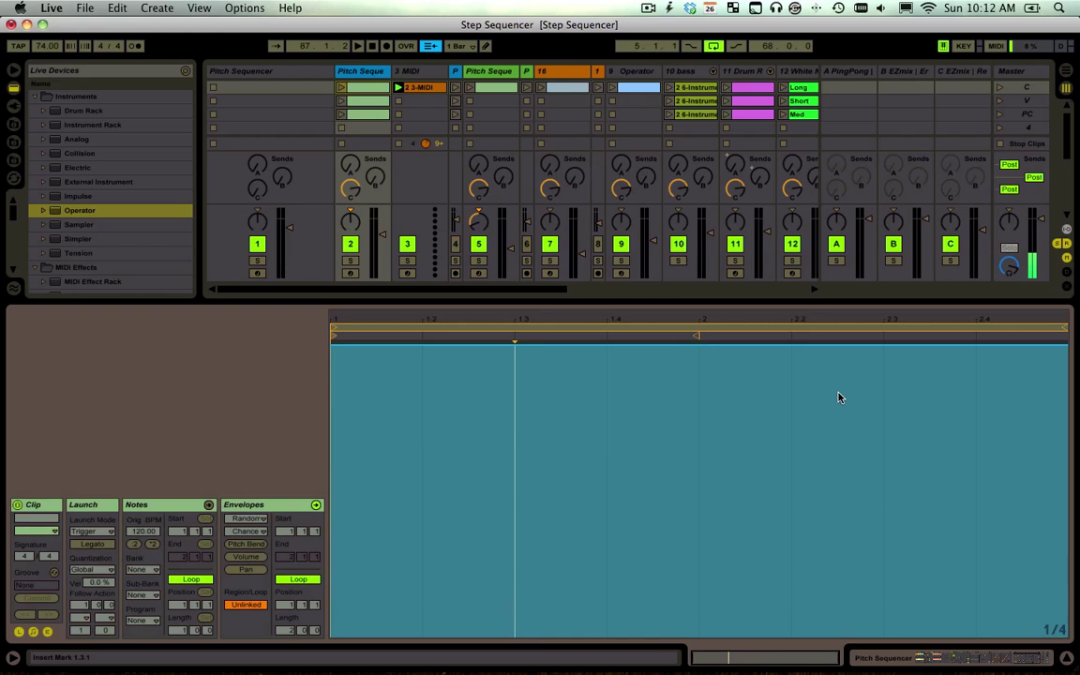
key("super+b")
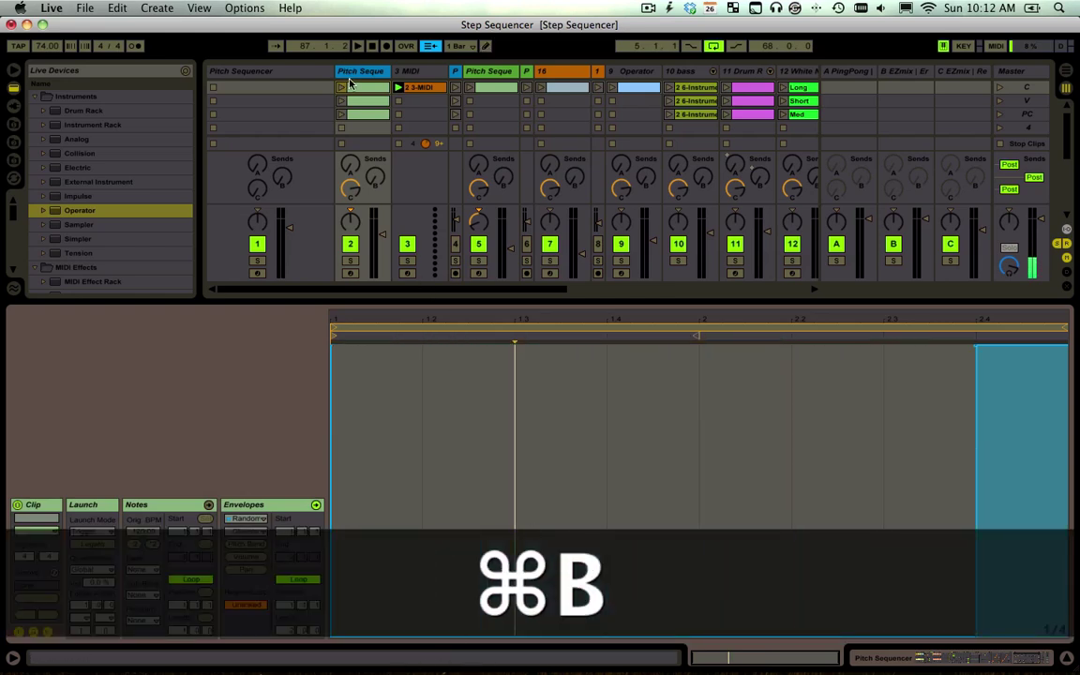
Launch track 2's first clip, and draw the Chance envelope for beat 2.3 slightly below the maximum
left_click(341, 87)
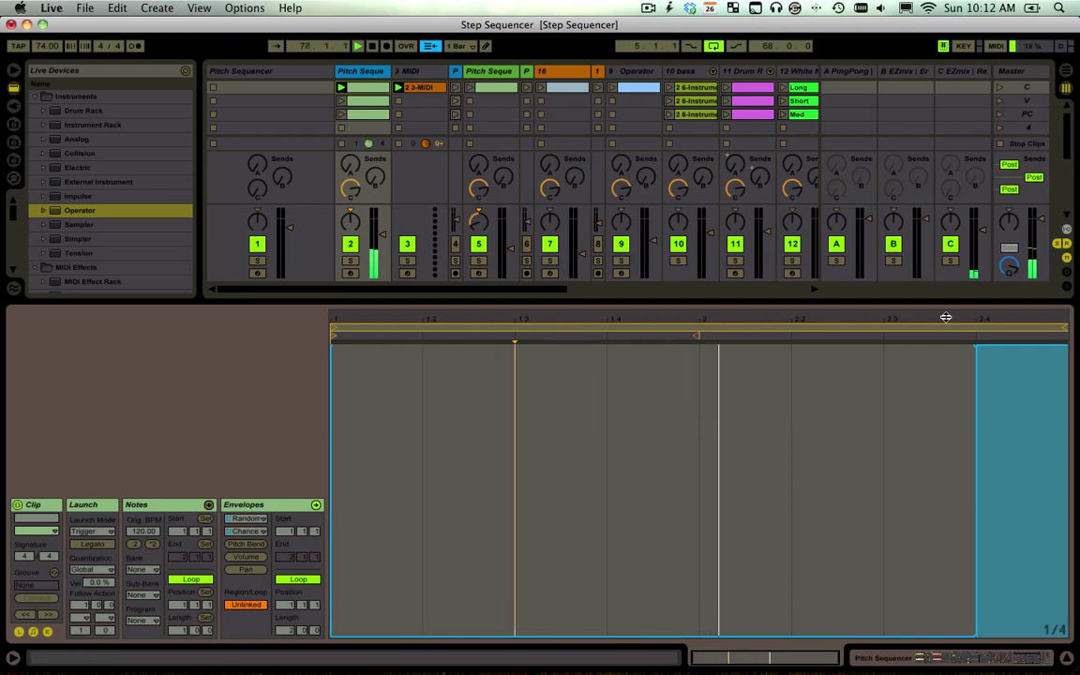
key("super+b")
left_click(952, 355)
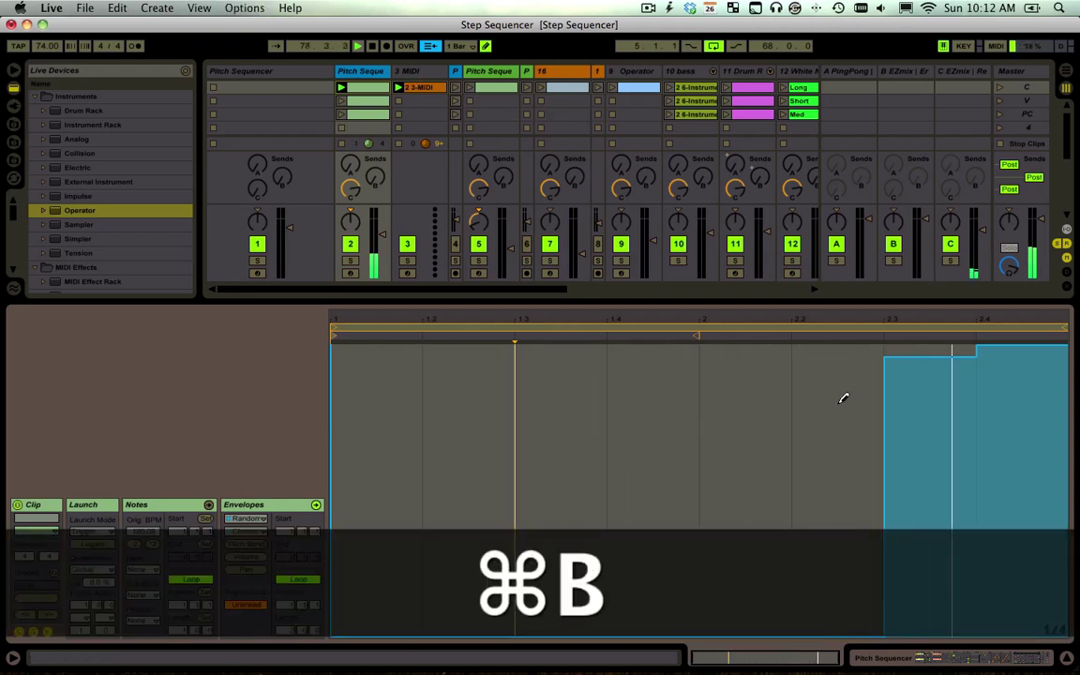
key("super+b")
Raise the Random device's Choices on track 2, check the clip's Chance envelope against the devices, and stop playback
left_click(357, 74)
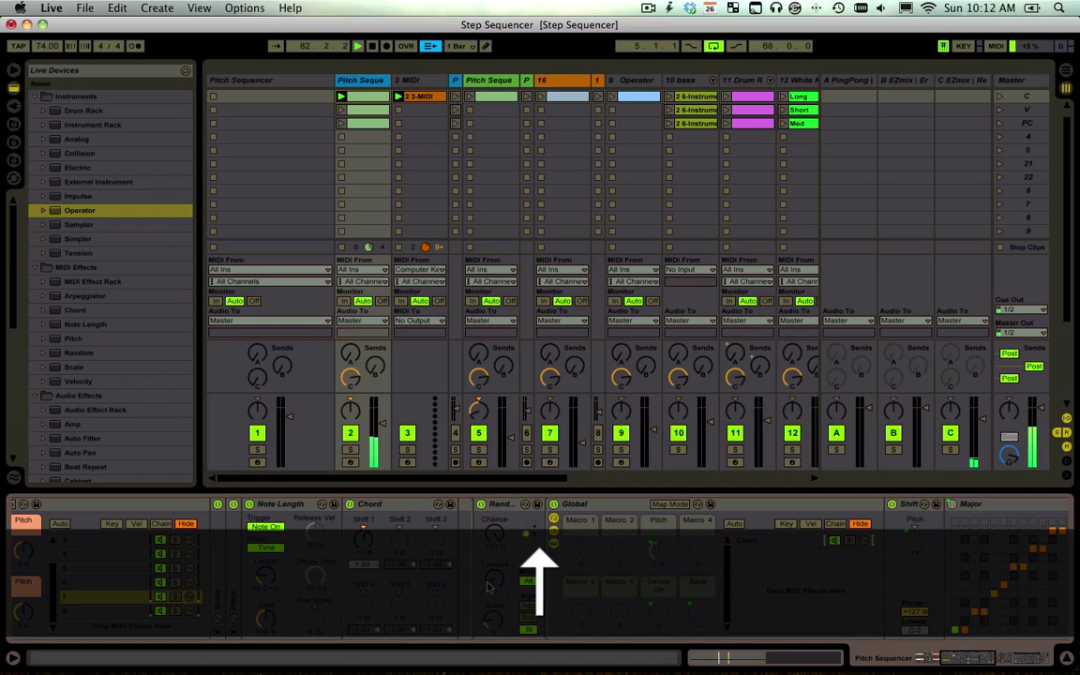
key("shift+Tab")
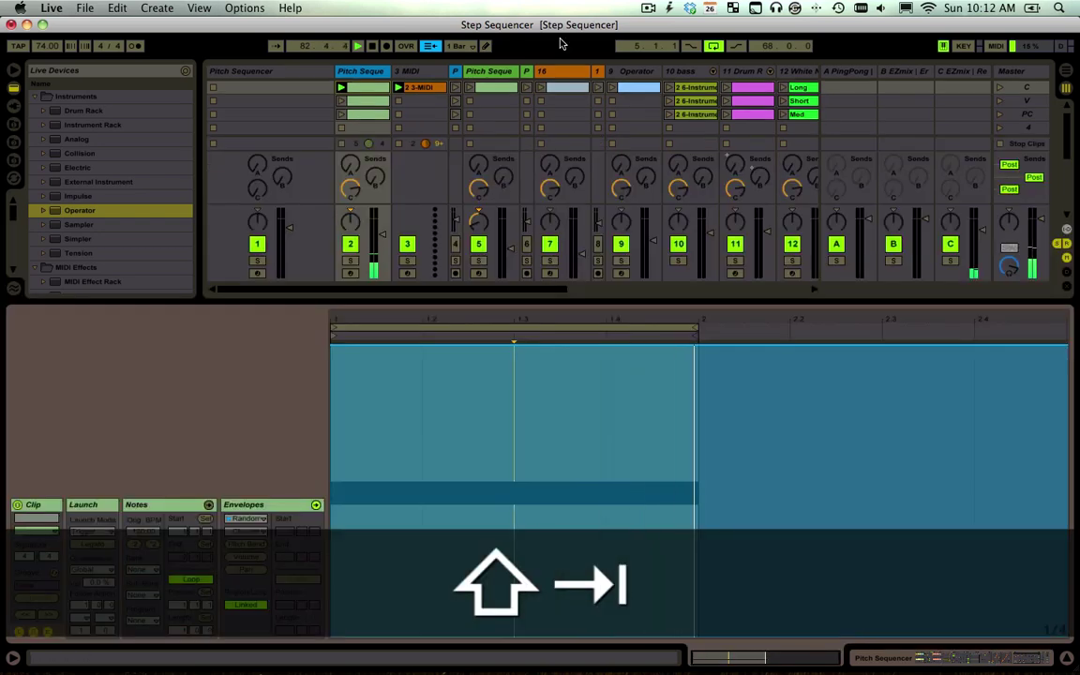
key("shift+Tab")
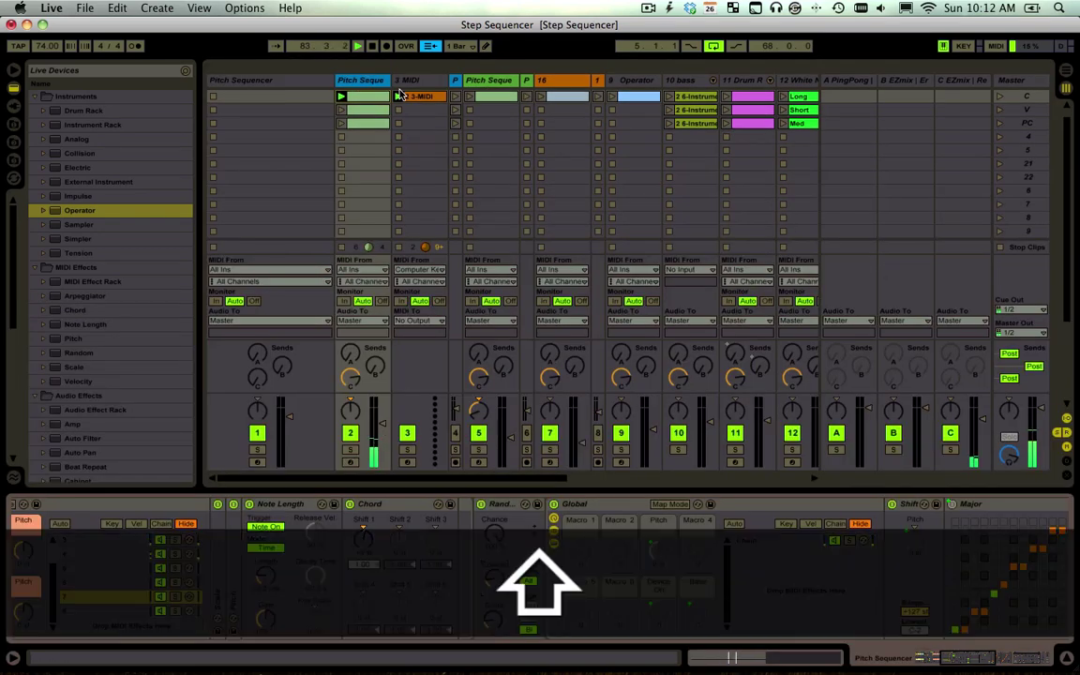
key("shift+Tab")
key("shift+Tab")
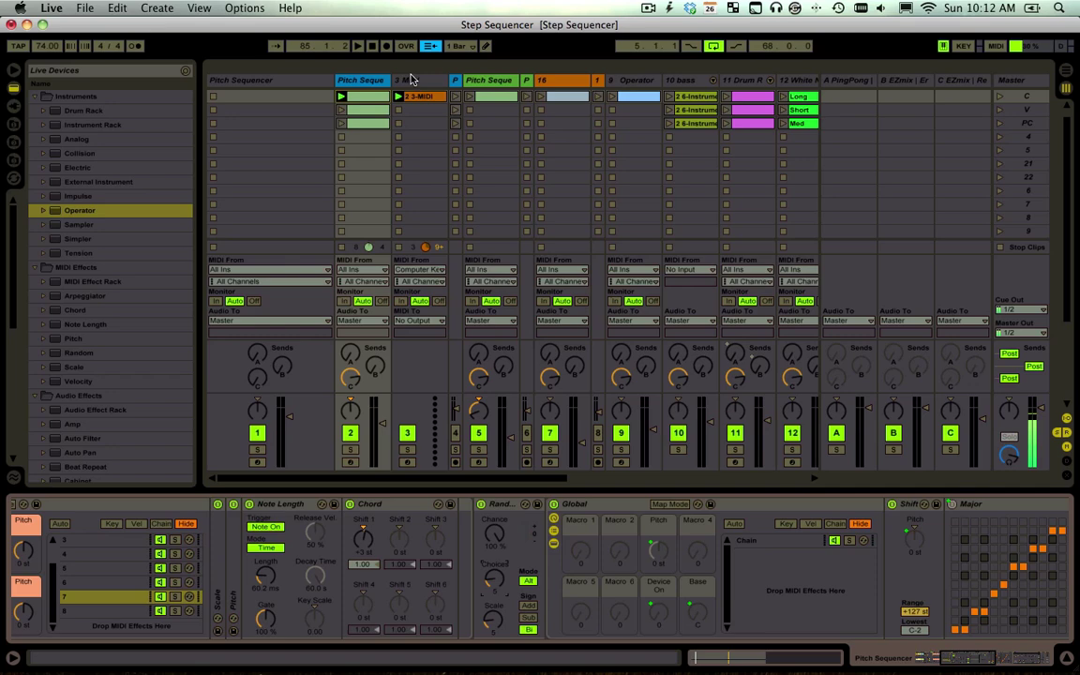
Delete the 3 MIDI track, and show the Step Seq and Steps racks of the Pitch Sequencer on track 2
left_click(412, 79)
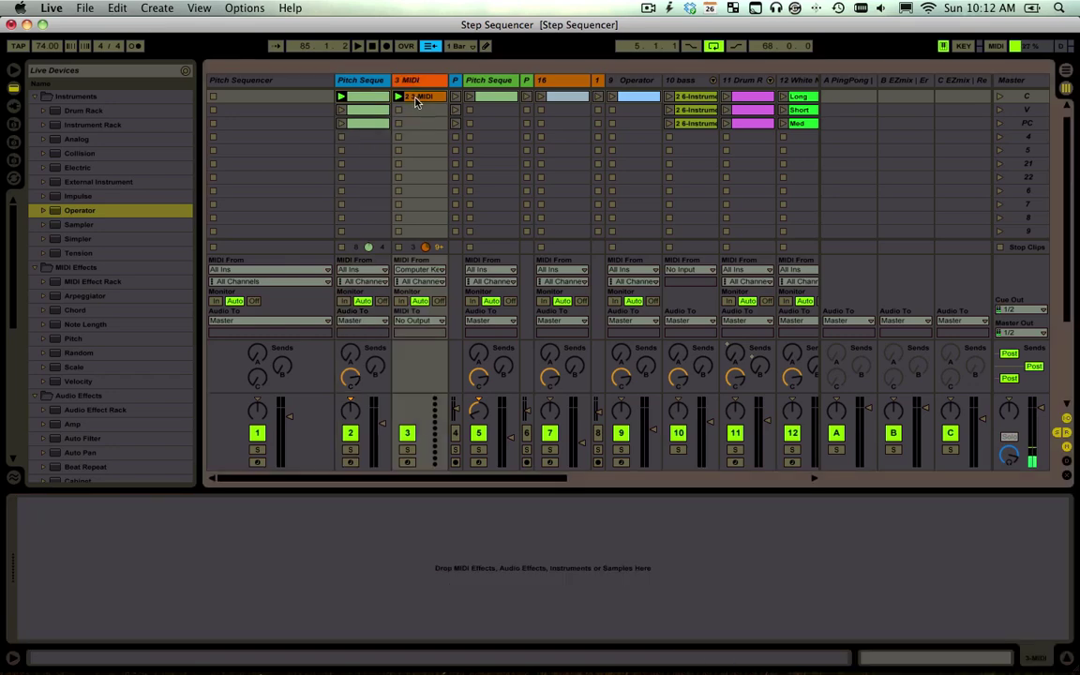
key("Delete")
left_click(363, 81)
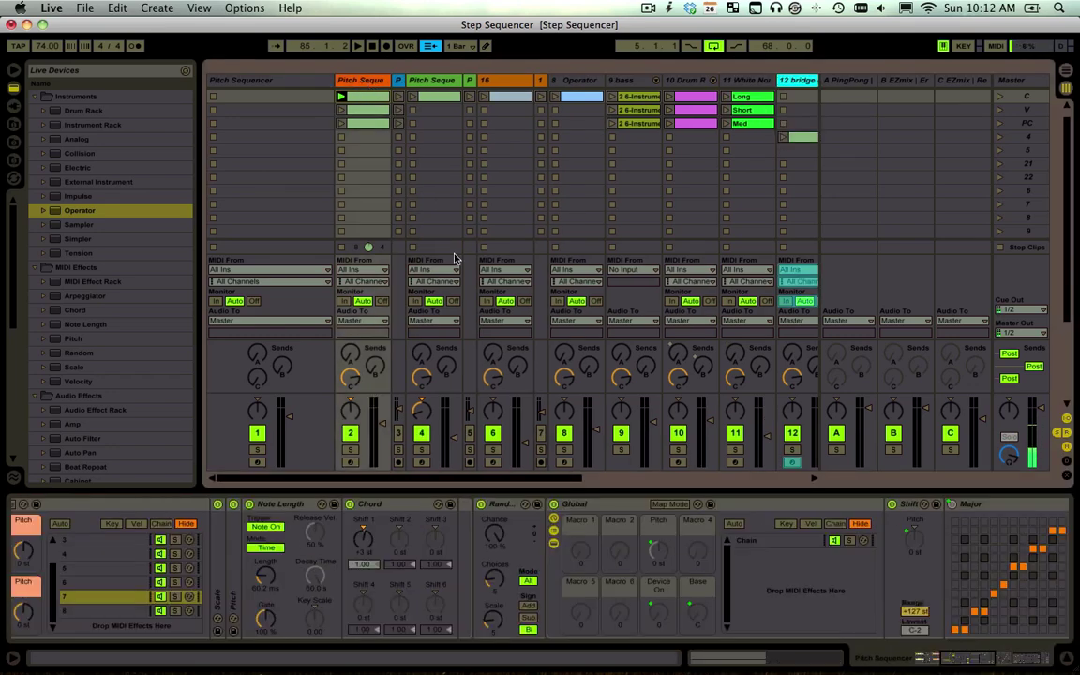
scroll(552, 531, "left", 10)
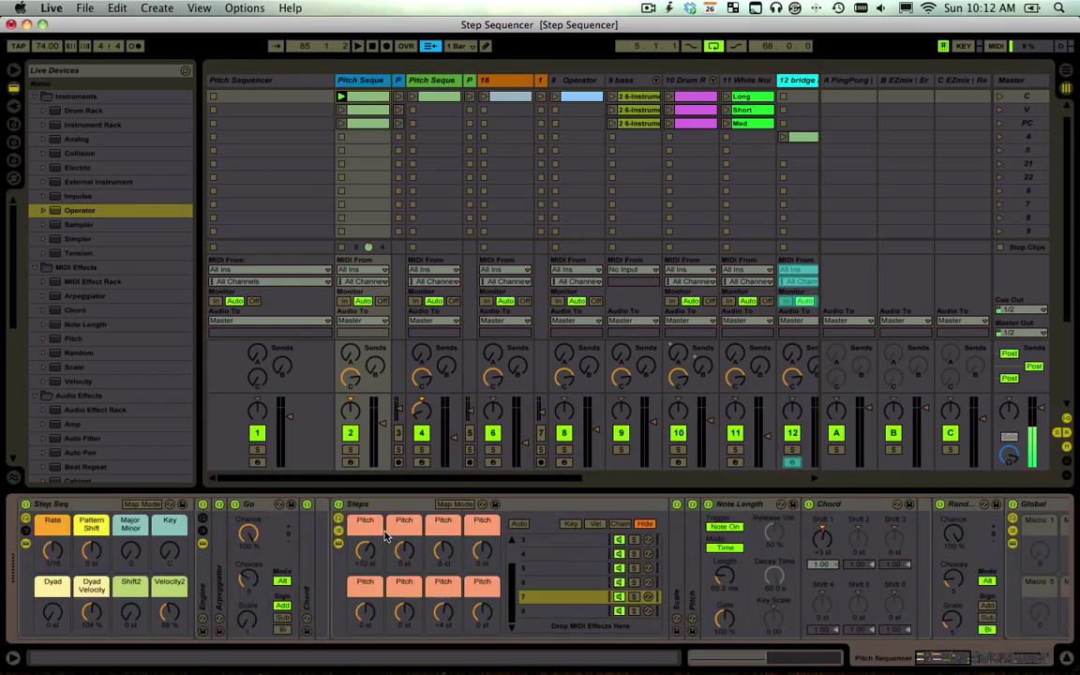
Select track 16 and rename the Shift2 macro of its Step seq 16 rack as TRIAD
scroll(384, 536, "right", 2)
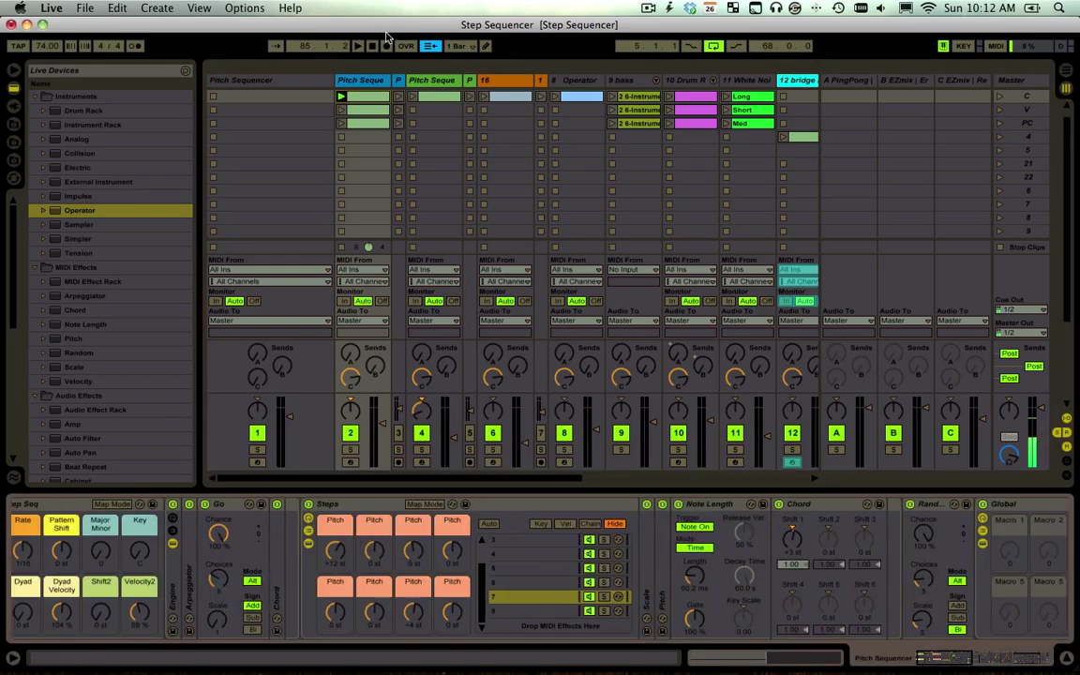
left_click(497, 126)
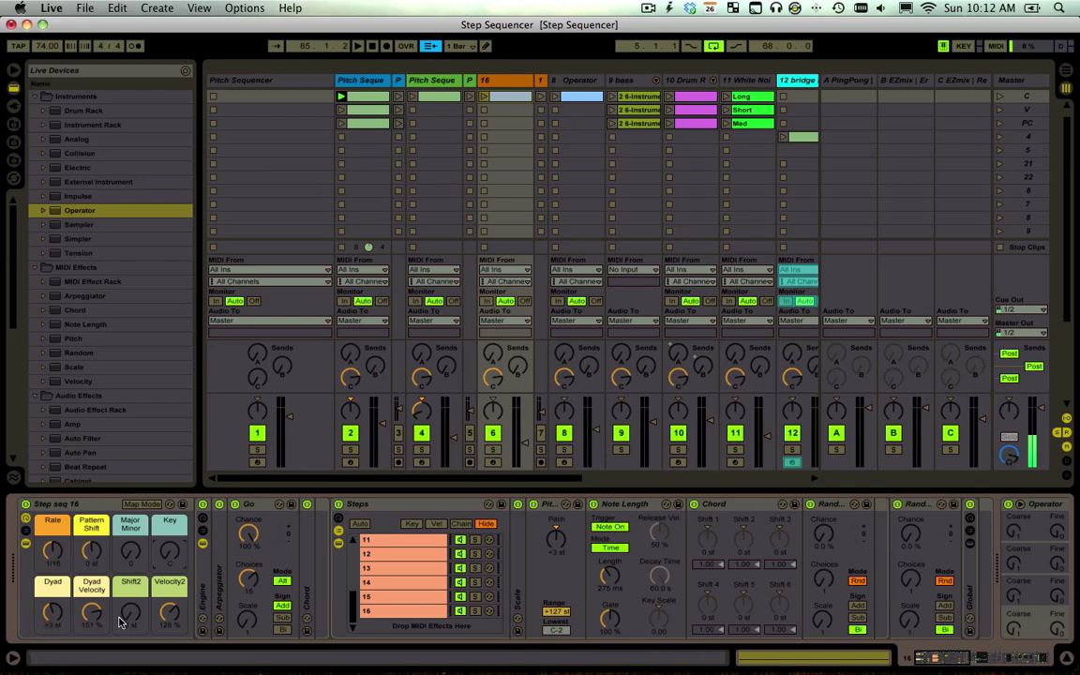
key("super+r")
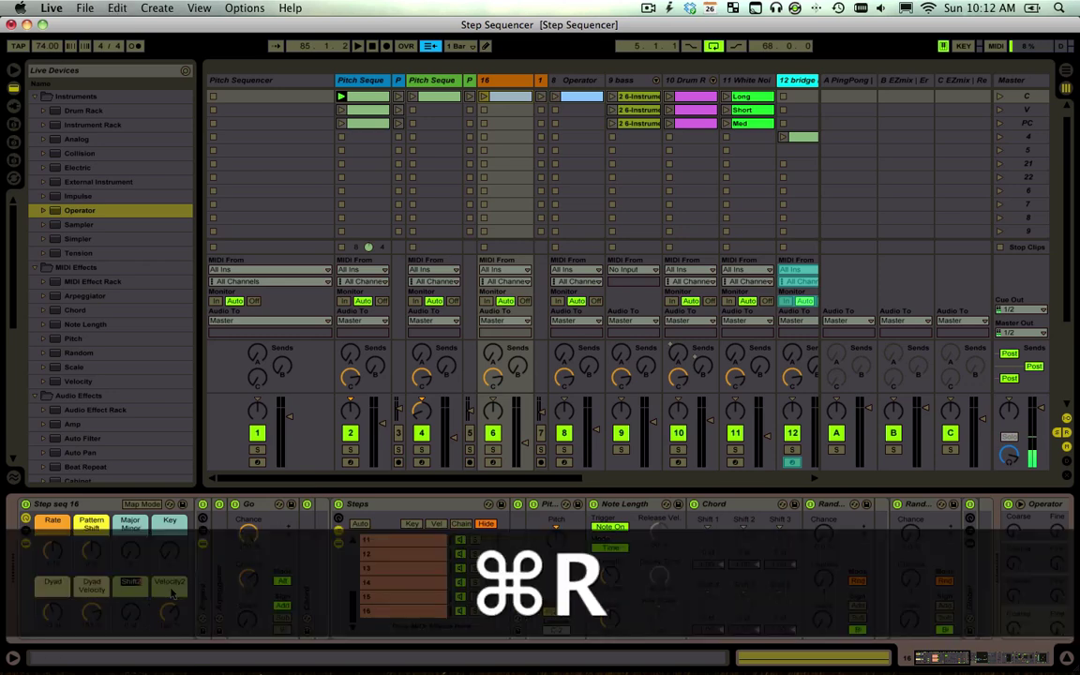
type("Triad")
key("Return")
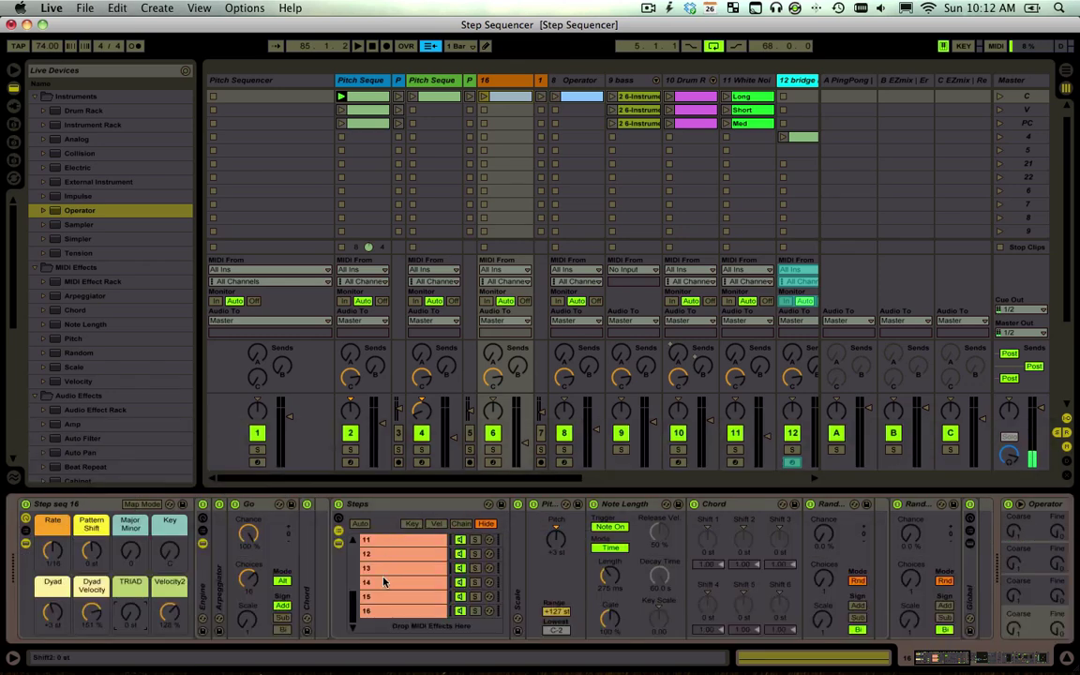
Compare the Steps racks of track 4 and track 16, and examine the Pitch device in track 16's first step chains
scroll(385, 577, "up", 5)
scroll(385, 577, "down", 5)
left_click(437, 87)
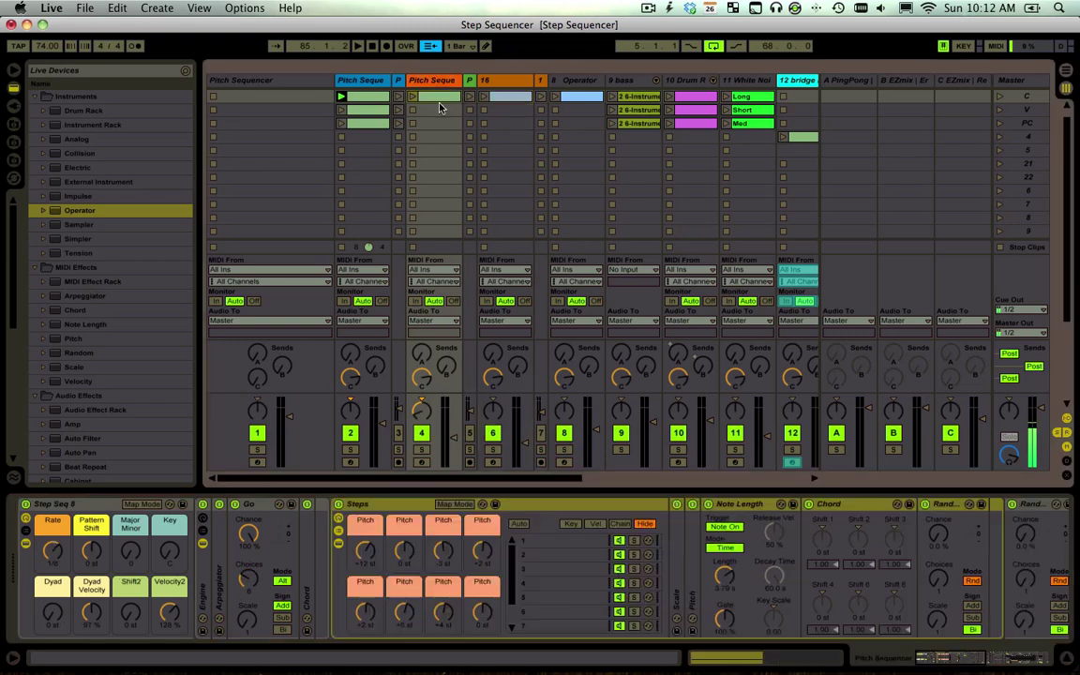
left_click(503, 82)
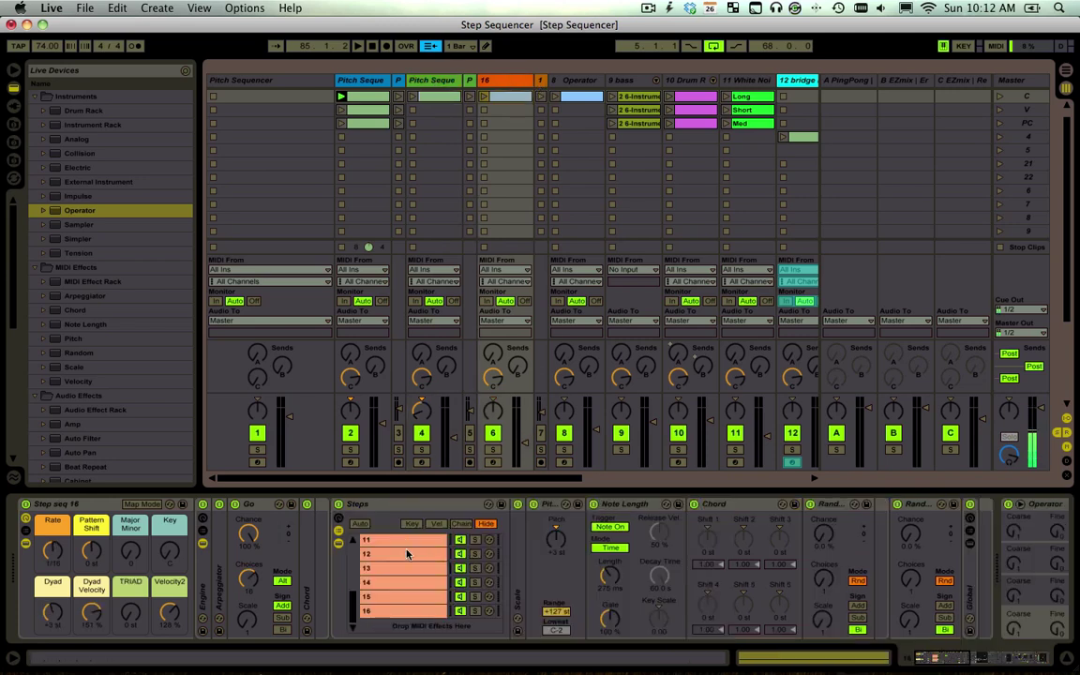
scroll(407, 554, "up", 5)
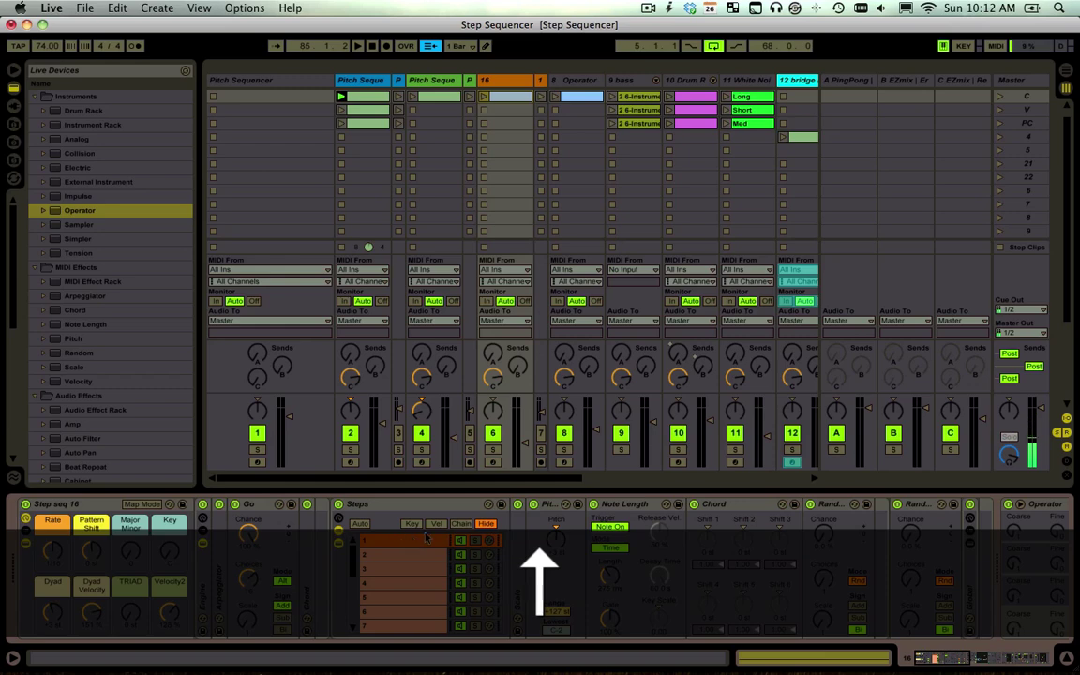
left_click(551, 506)
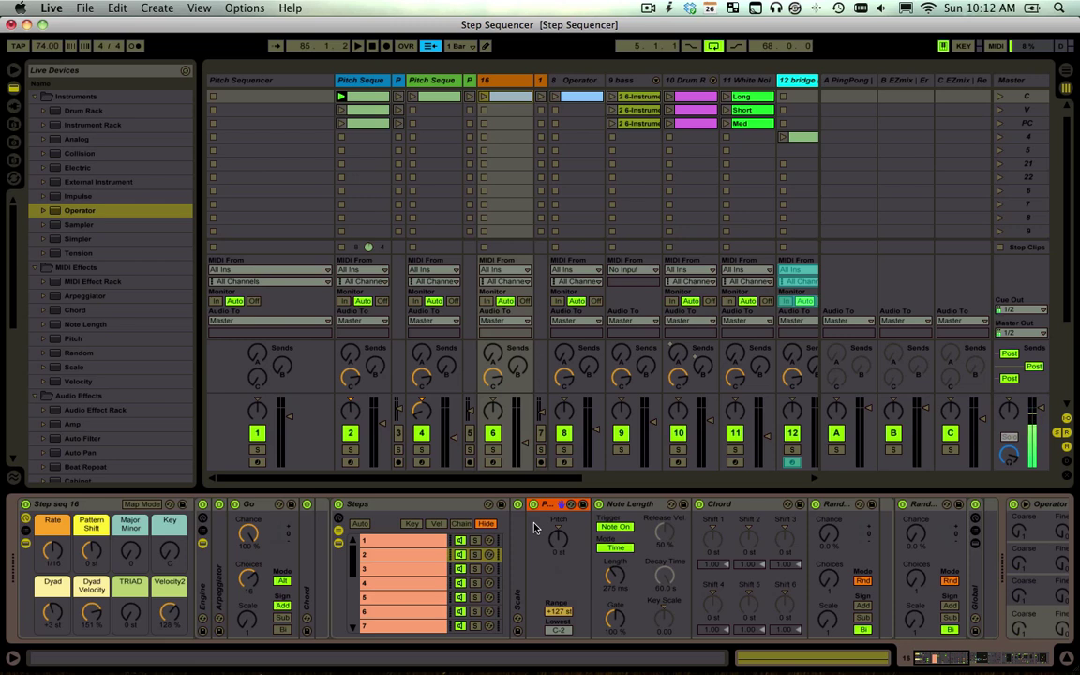
key("Down")
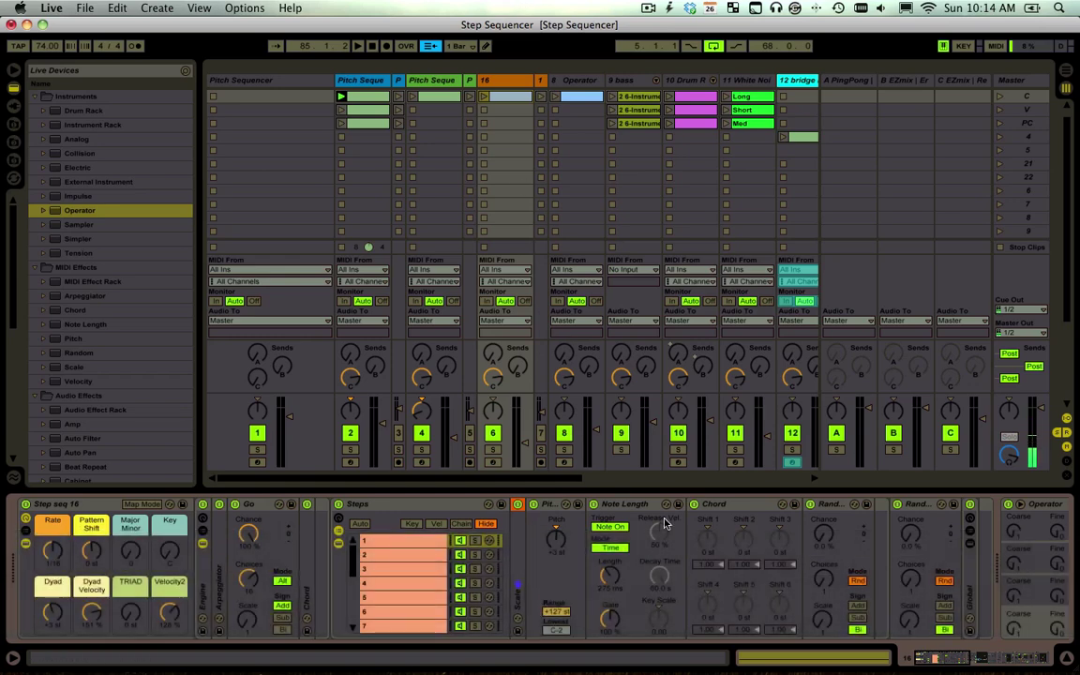
Examine the Note Length, Chord and Random devices in track 16's step 1 chain, and show the step 3 chain
left_click(630, 505)
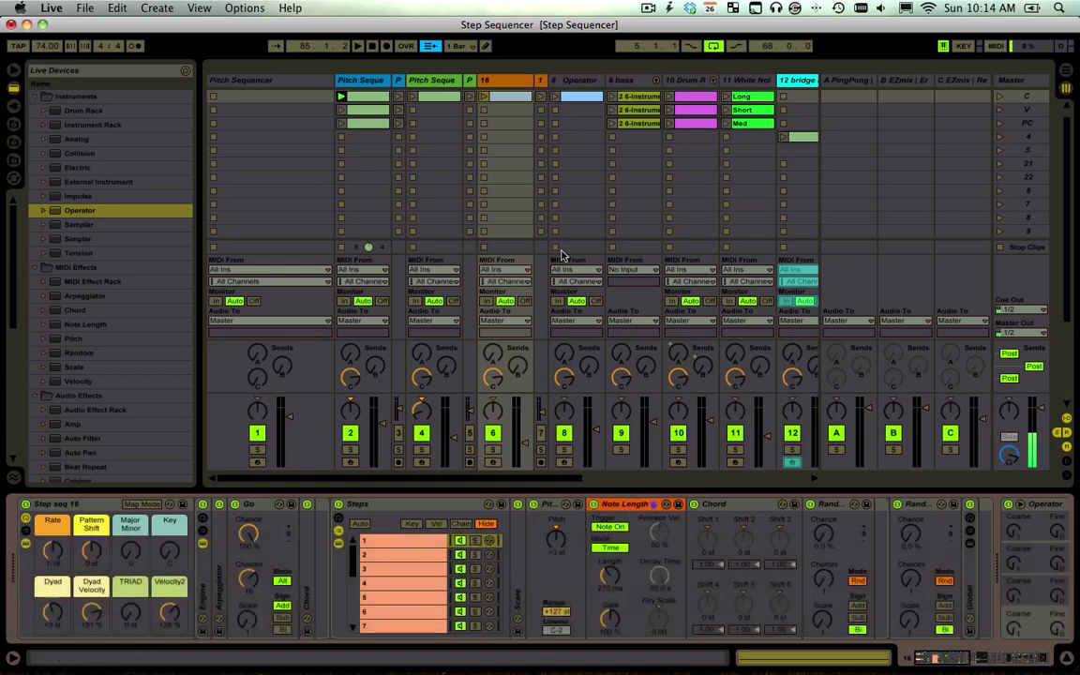
left_click(825, 504)
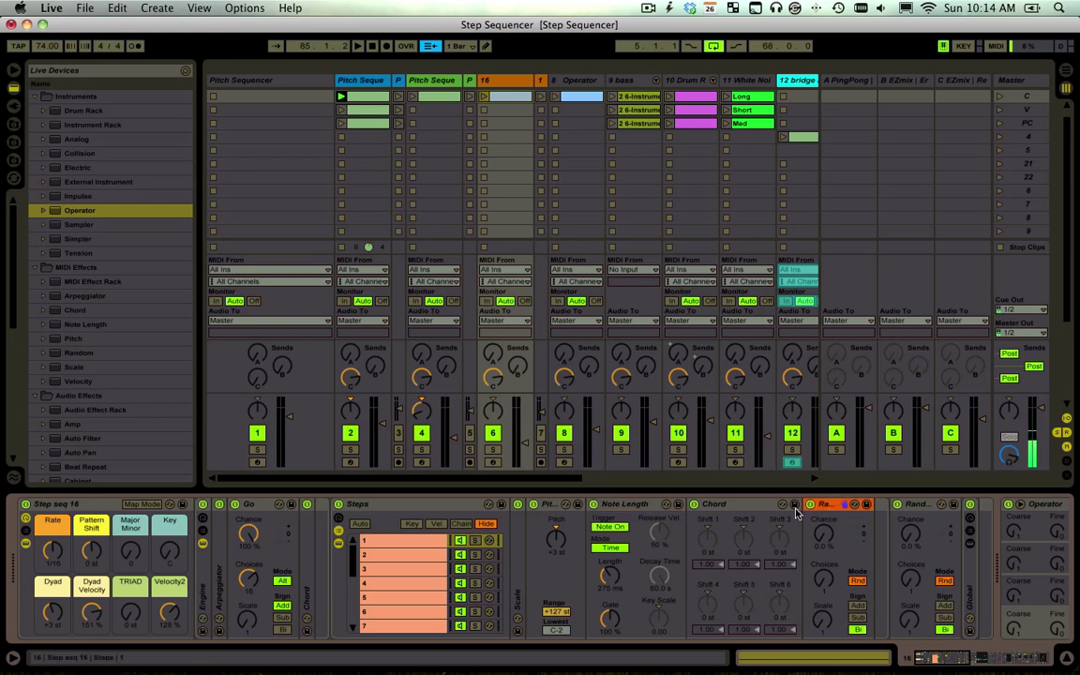
left_click(656, 505)
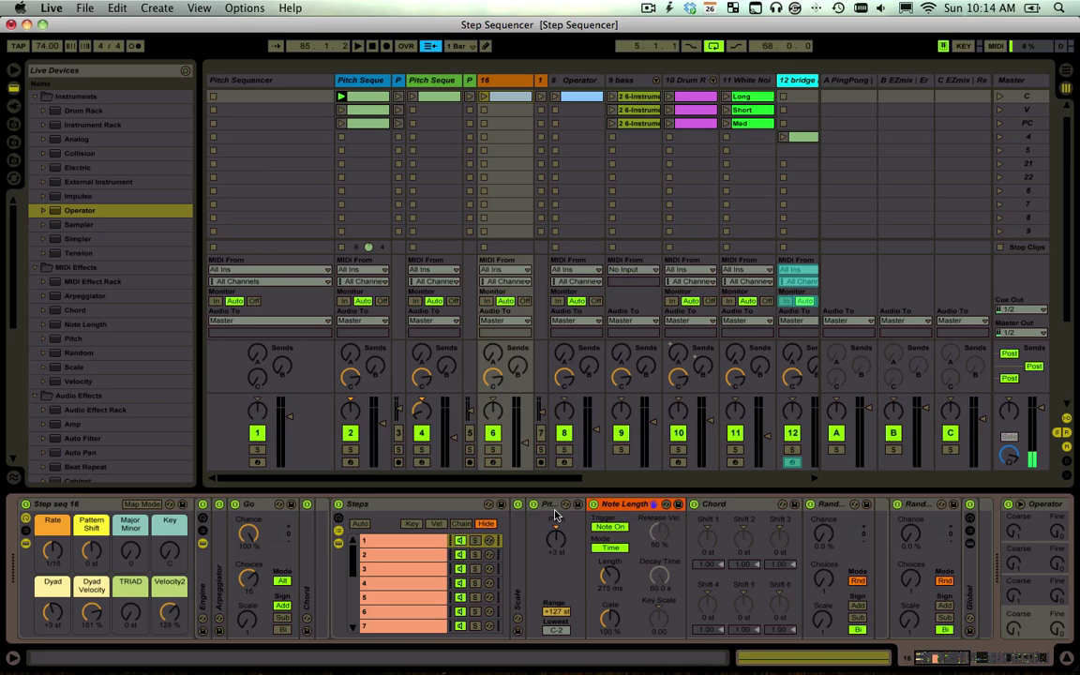
left_click(746, 505)
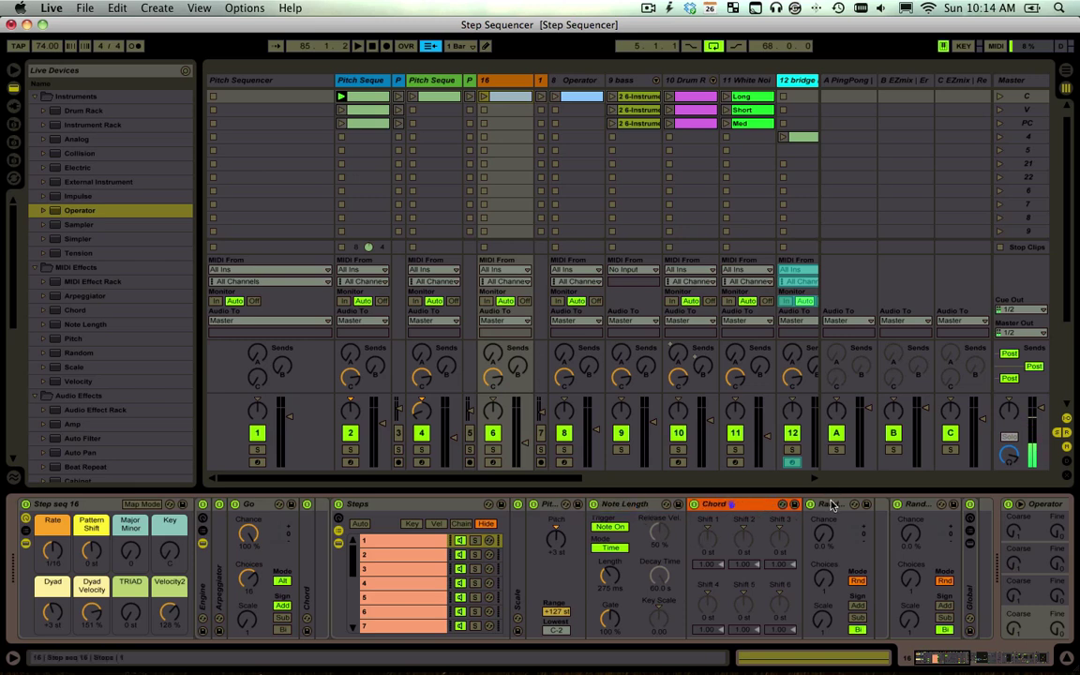
left_click(821, 504)
left_click(823, 536)
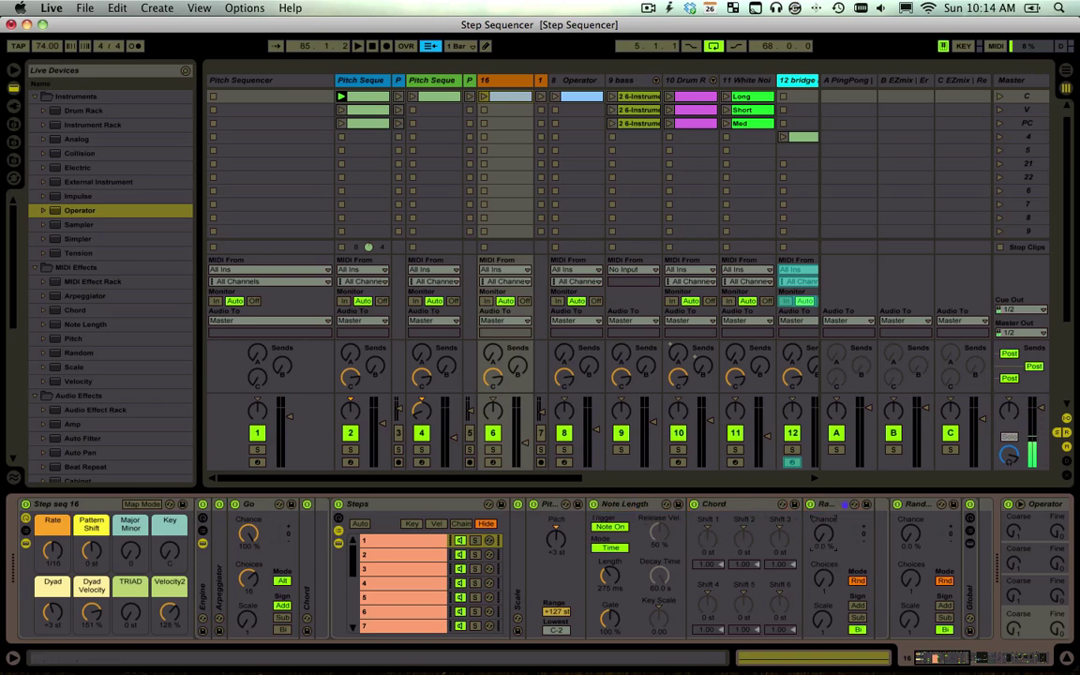
left_click(394, 571)
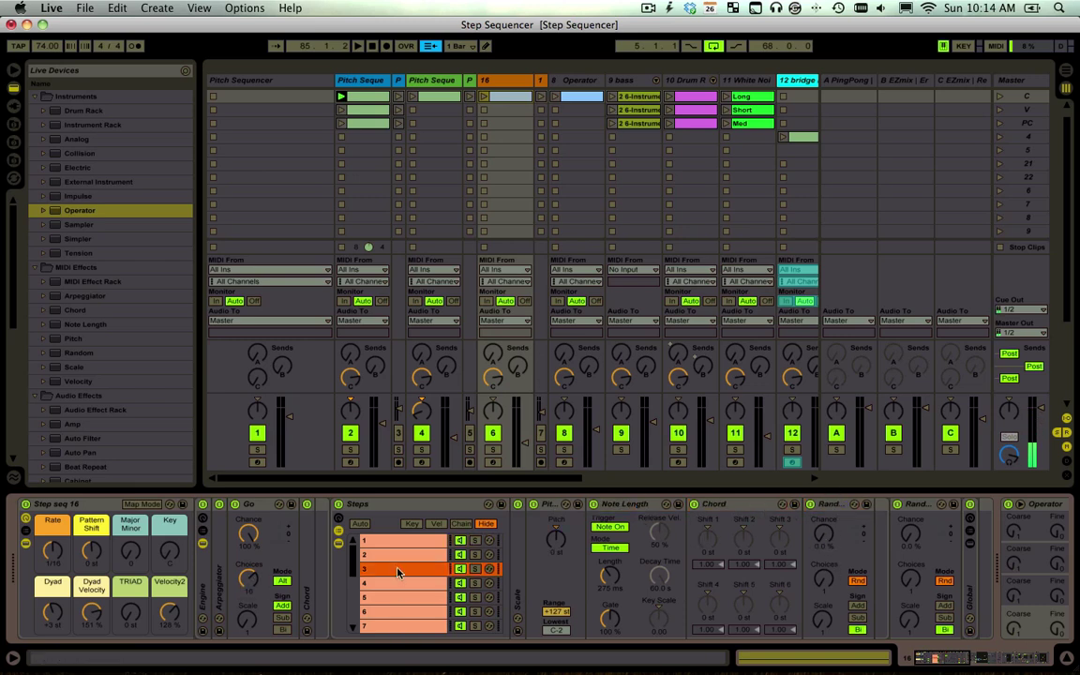
Launch track 16's clip with the Chance of step 1's first Random device at 100%
left_click(342, 138)
left_click(483, 97)
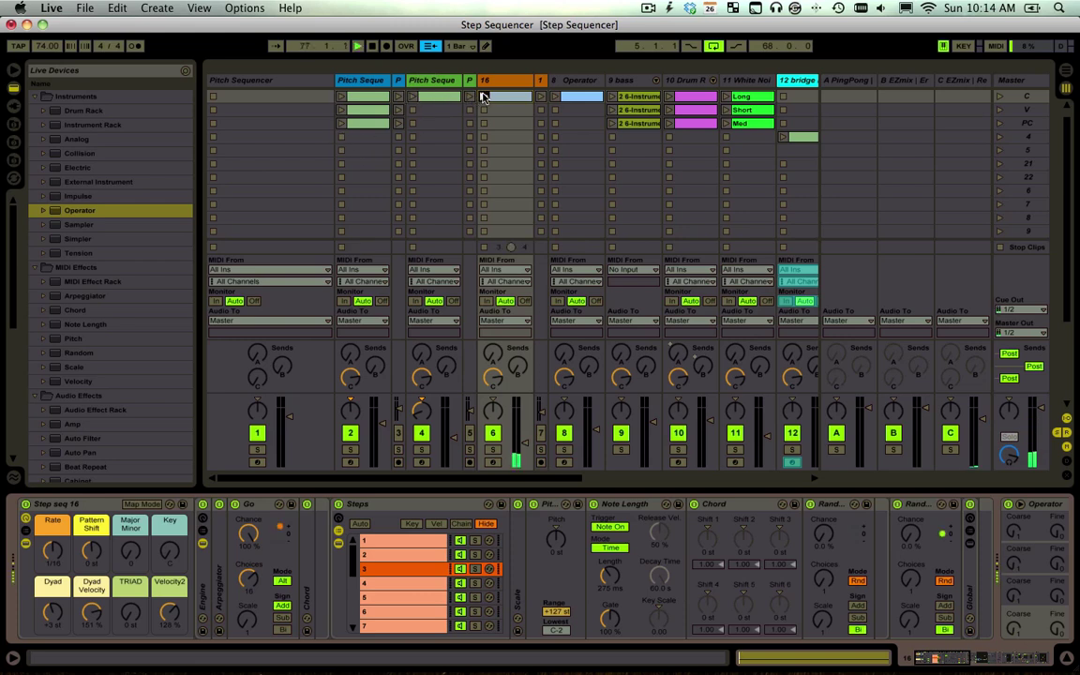
scroll(567, 545, "right", 4)
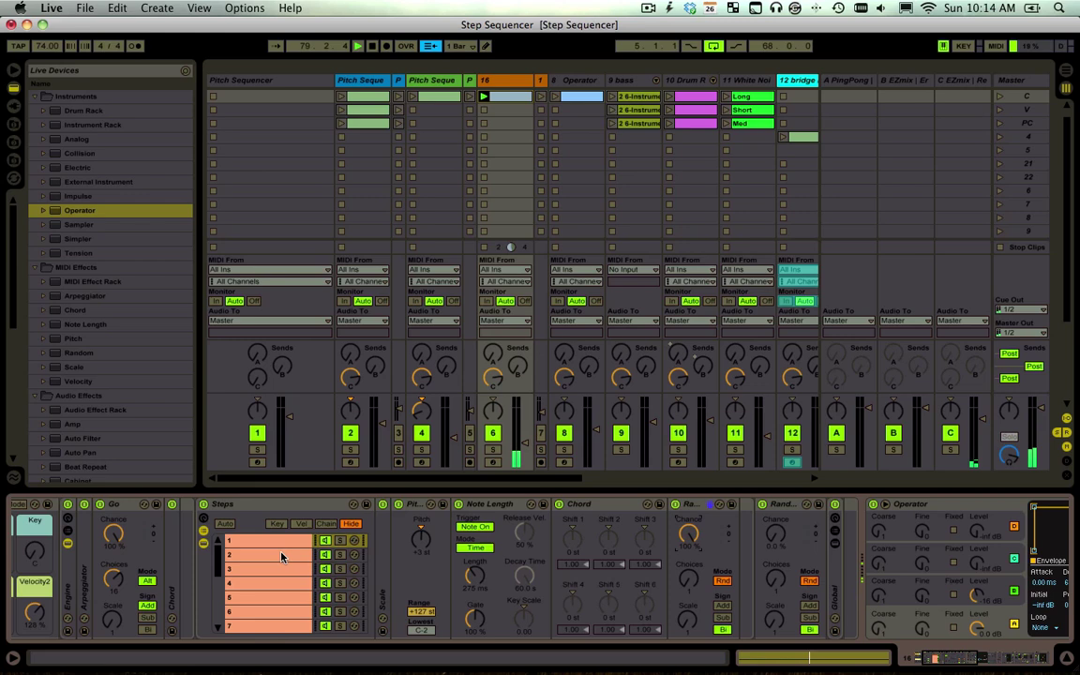
Check the step 2 chain, return step 1's first Random Chance to 0%, and stop playback
left_click(281, 557)
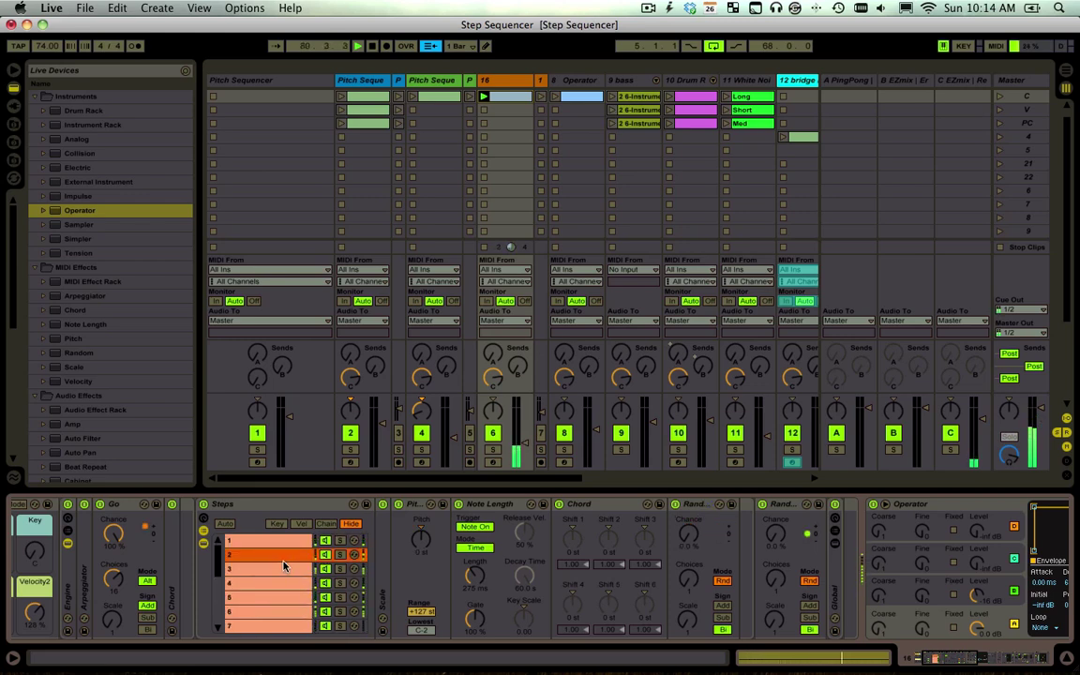
left_click(281, 541)
left_click_drag(681, 534, 682, 628)
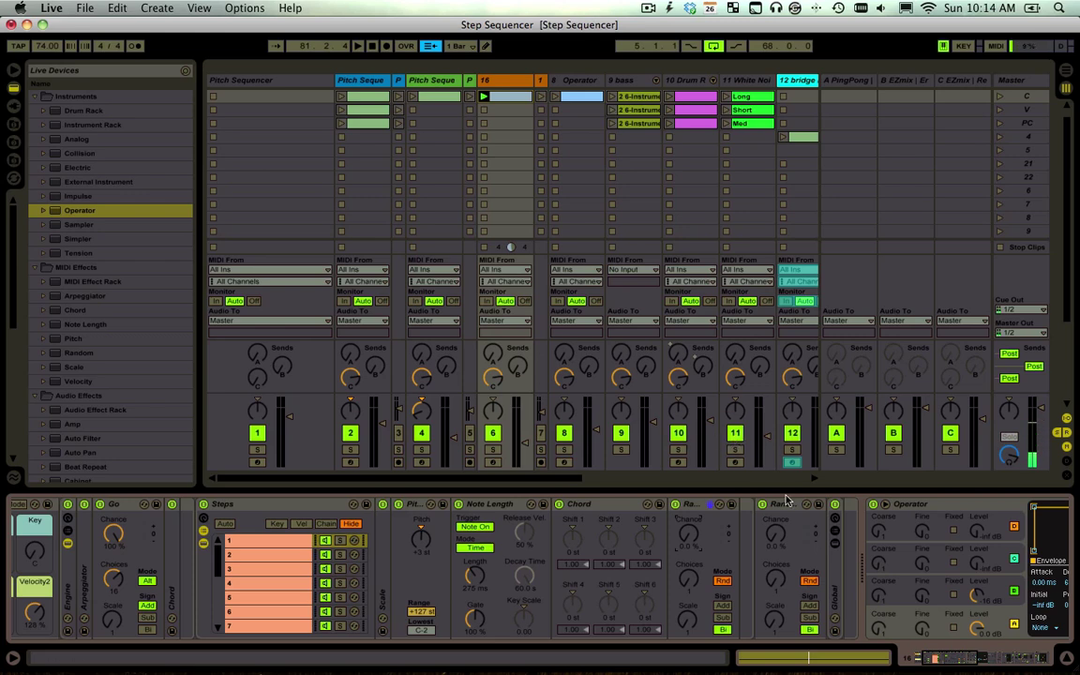
left_click_drag(775, 532, 774, 531)
scroll(710, 545, "left", 5)
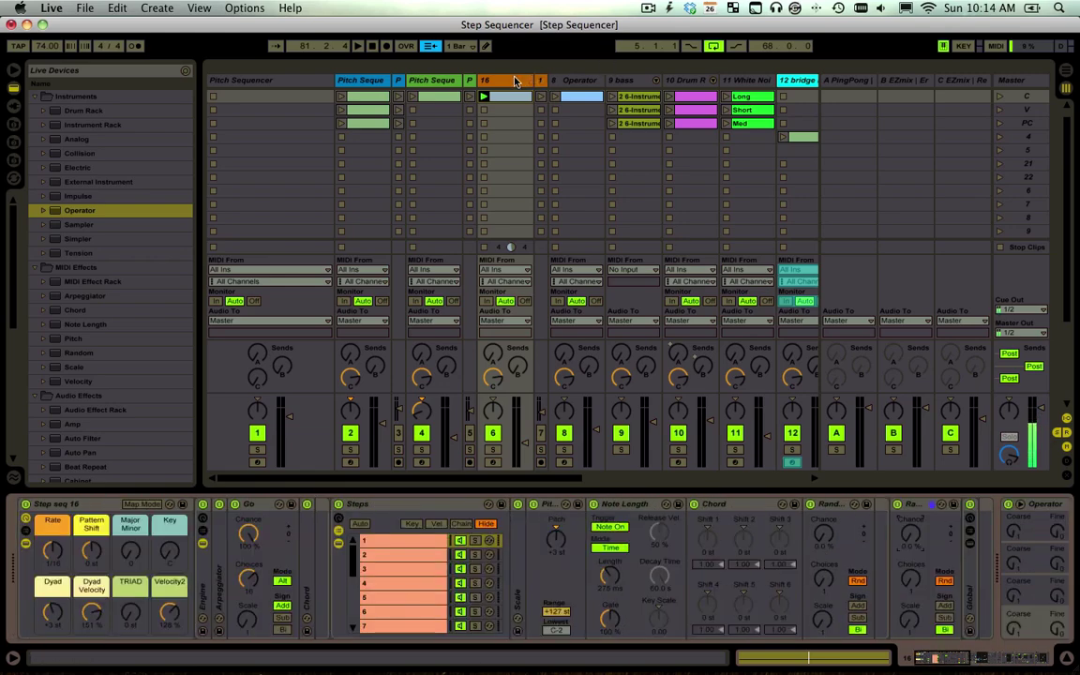
Examine the Go device in track 16's Step seq 16 rack, switching briefly to track 2
left_click(515, 83)
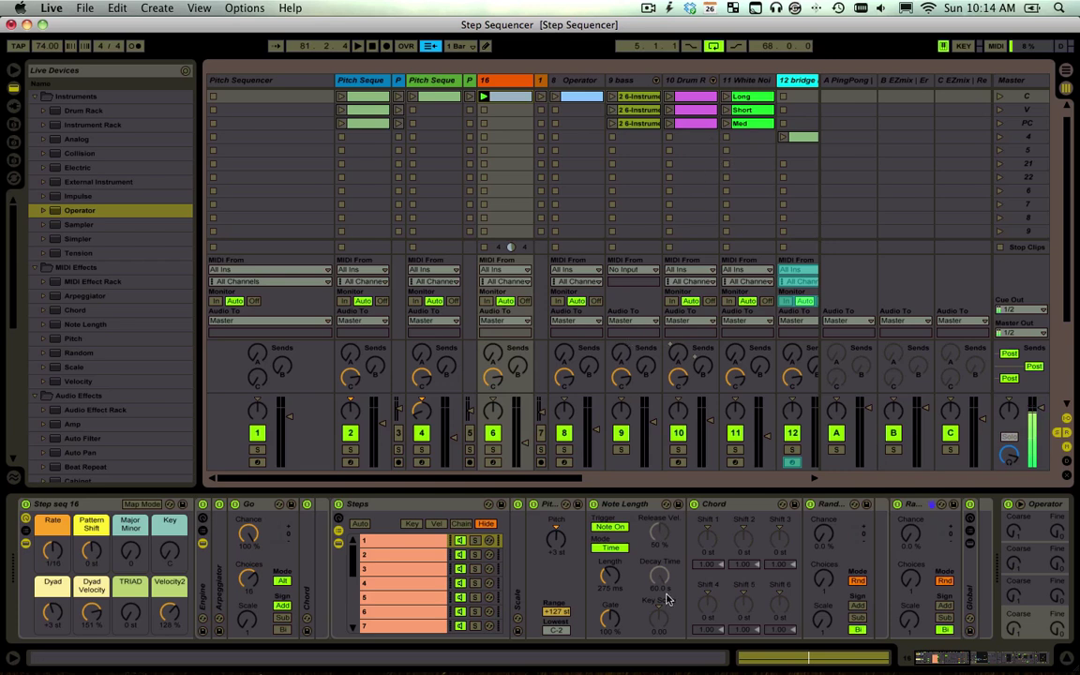
left_click(265, 505)
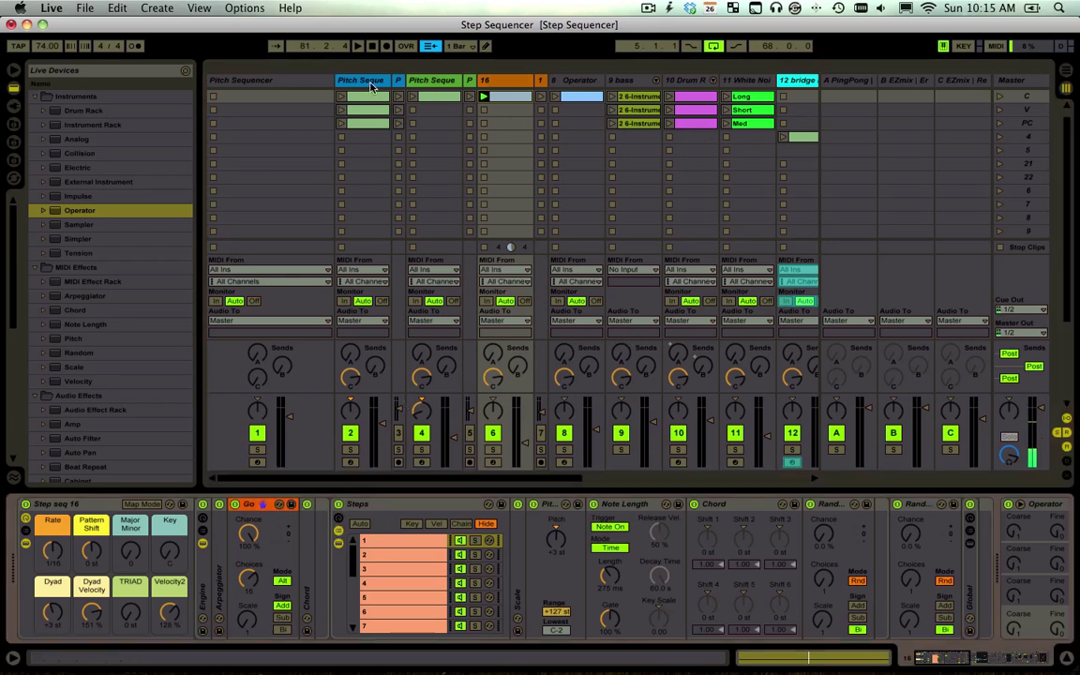
left_click(370, 83)
left_click(493, 81)
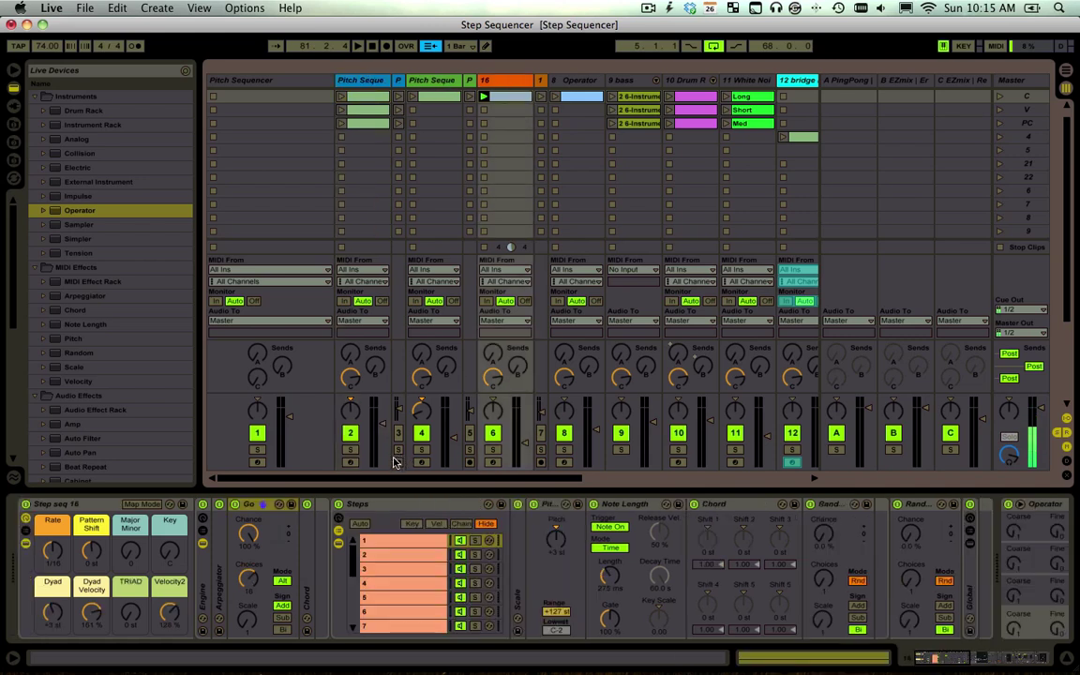
left_click(255, 507)
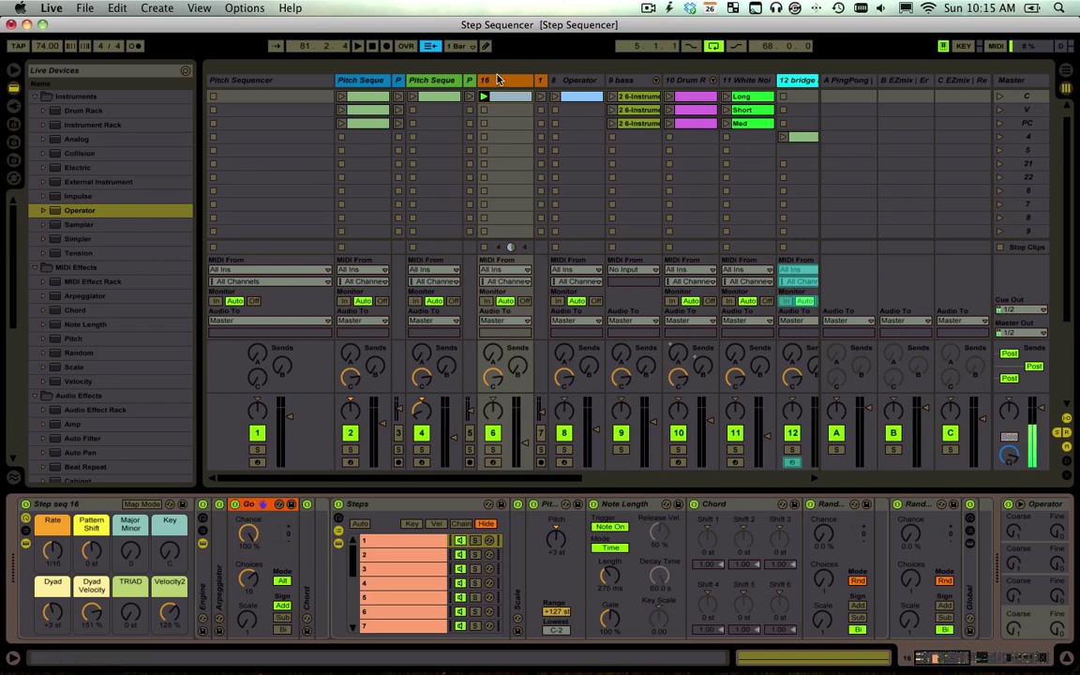
Launch track 2's first clip and lower the track's volume slightly
left_click(444, 98)
left_click(369, 99)
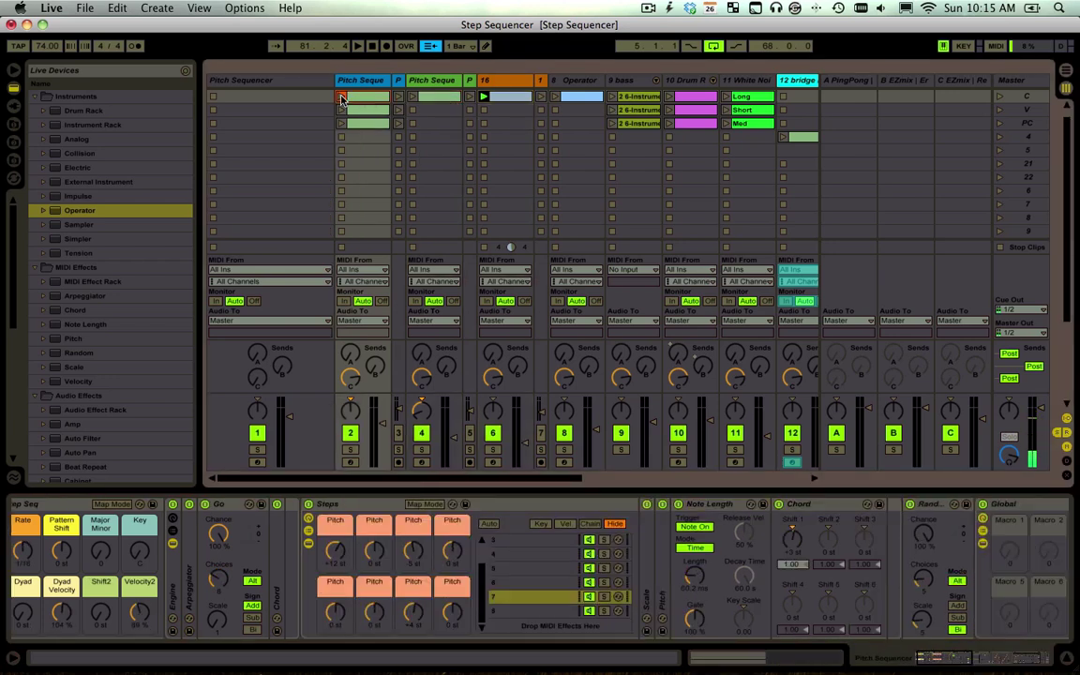
left_click(342, 99)
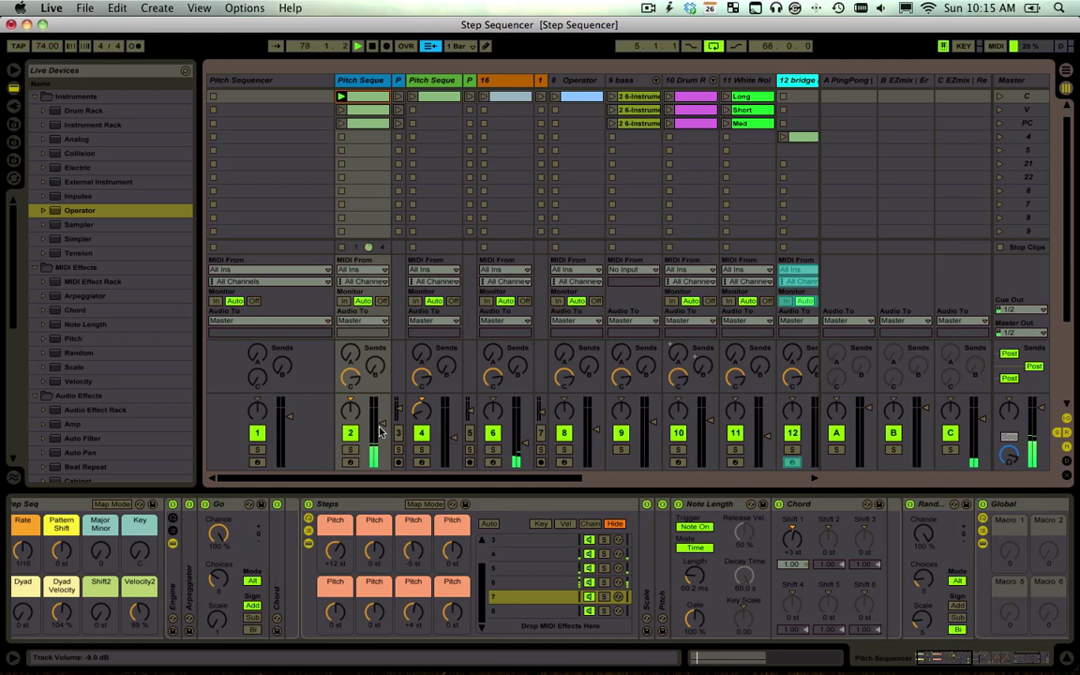
left_click_drag(380, 429, 381, 427)
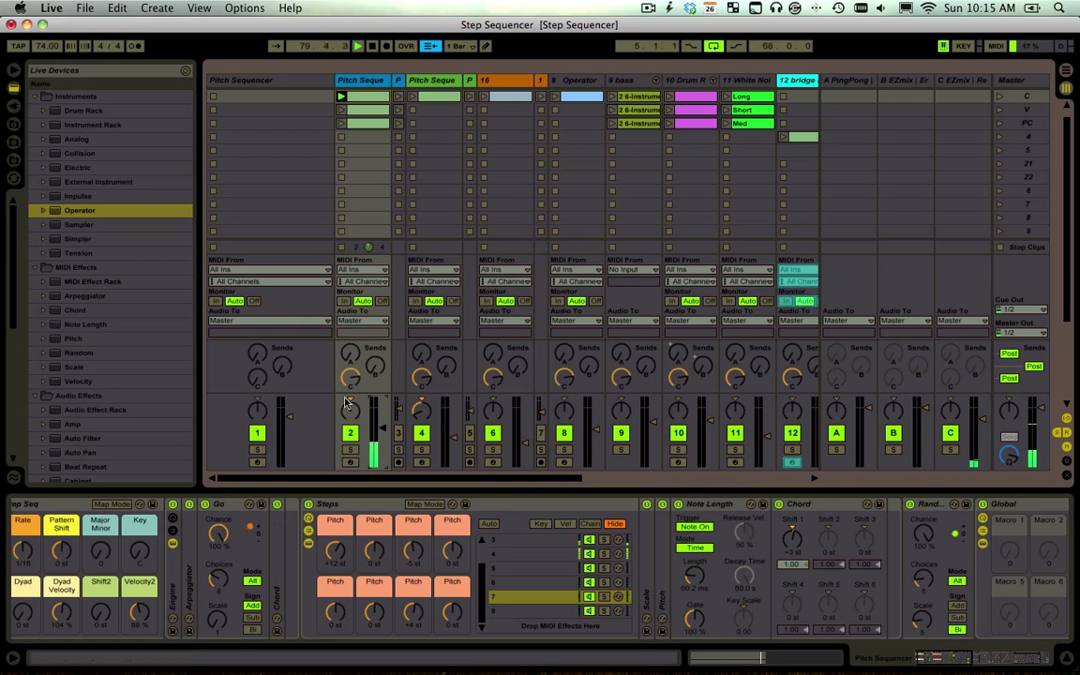
Watch track 2's step chains during restarted playback, and show the devices of chain 1 in its Steps rack
scroll(525, 562, "up", 2)
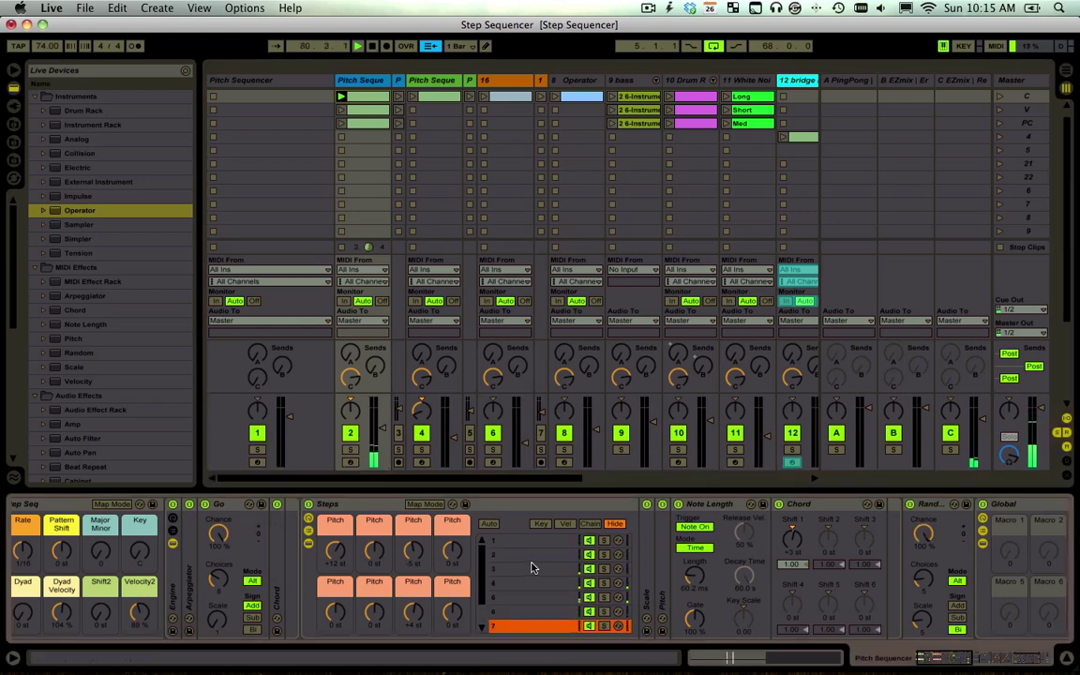
key("space")
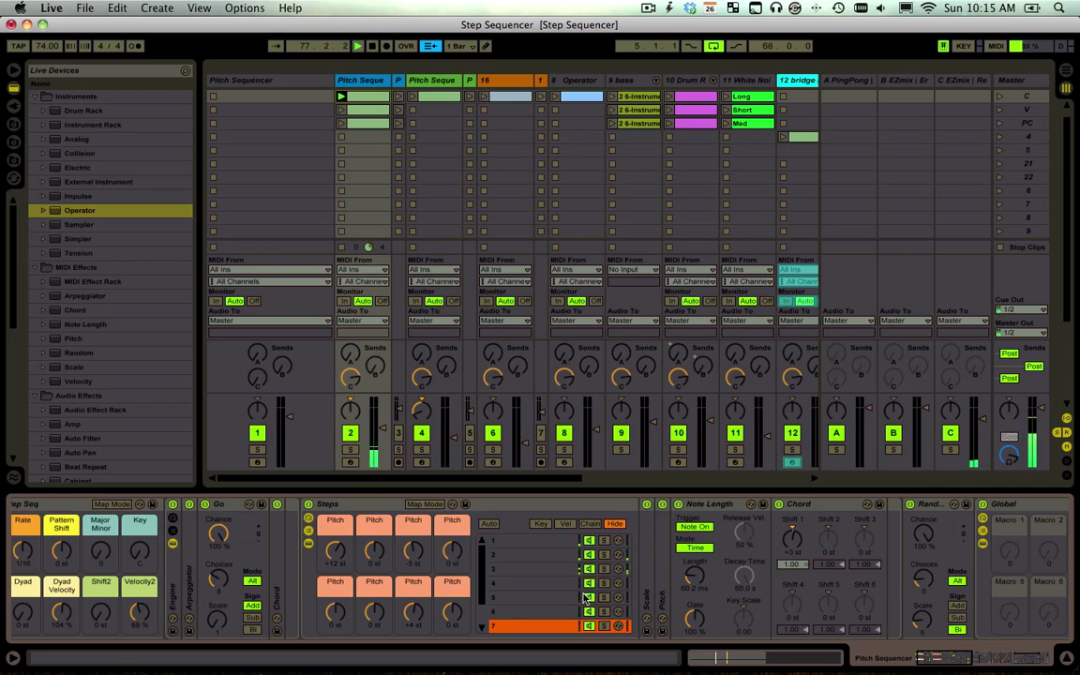
left_click(545, 542)
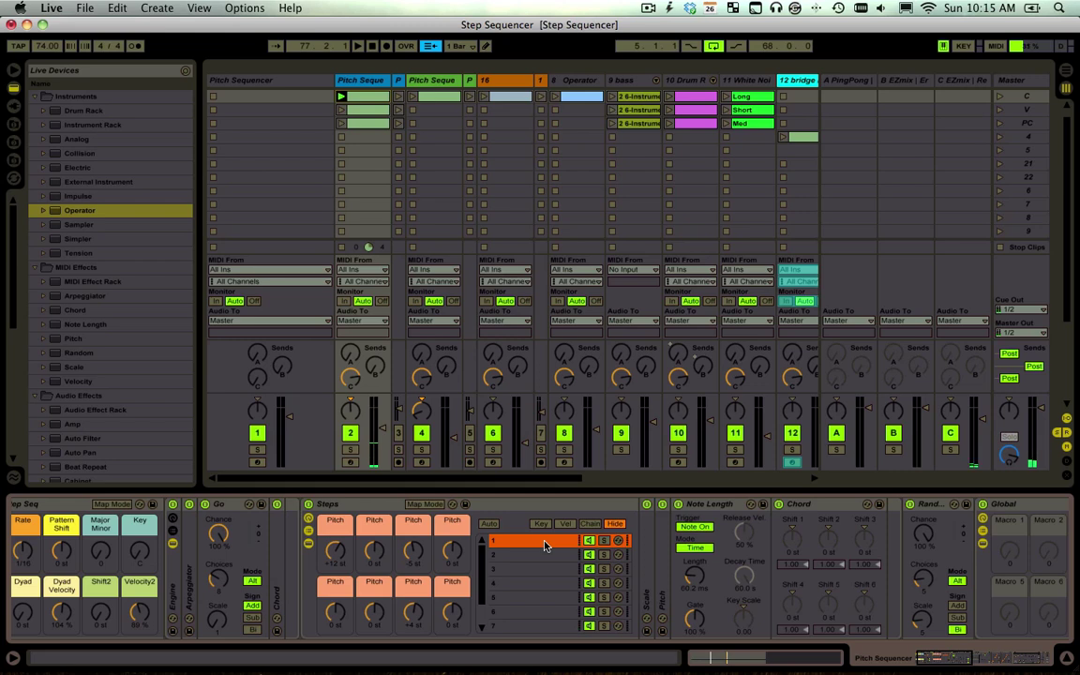
scroll(492, 549, "left", 2)
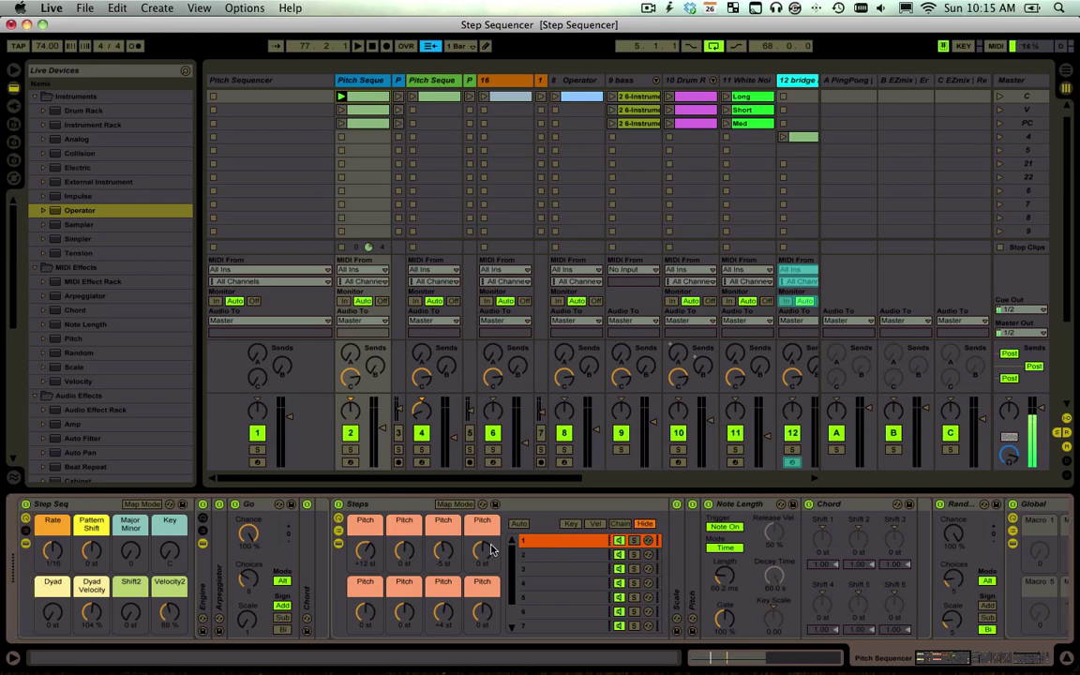
Switch off the Go device on track 2, and expand the Arpeggiator and set its Distance to +12 st
double_click(222, 522)
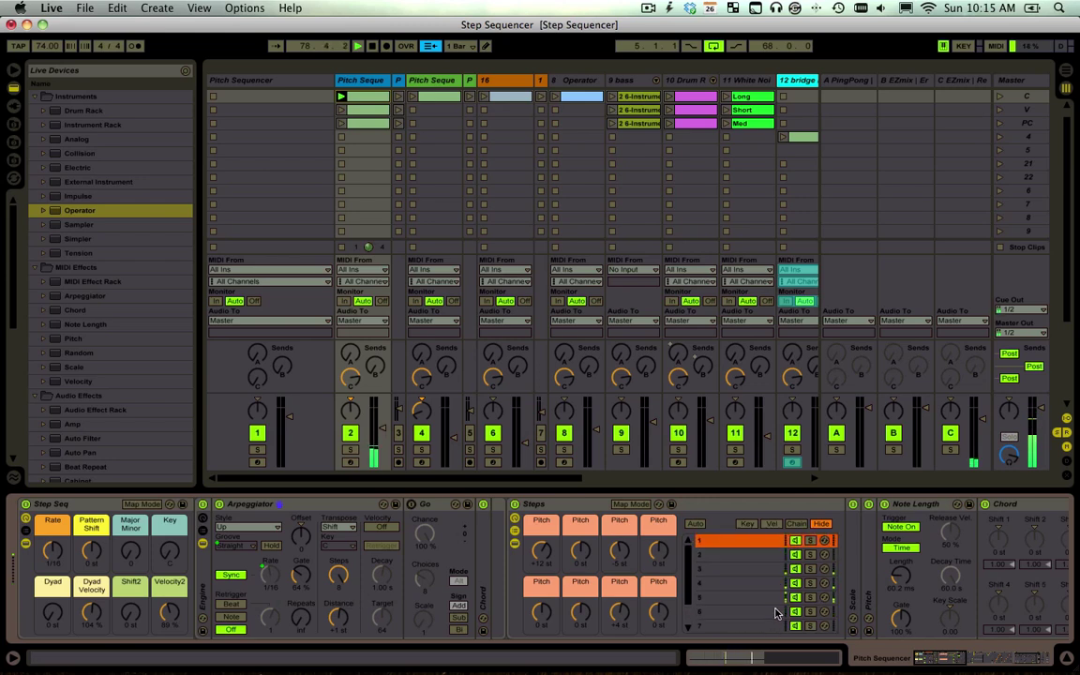
scroll(756, 611, "down", 2)
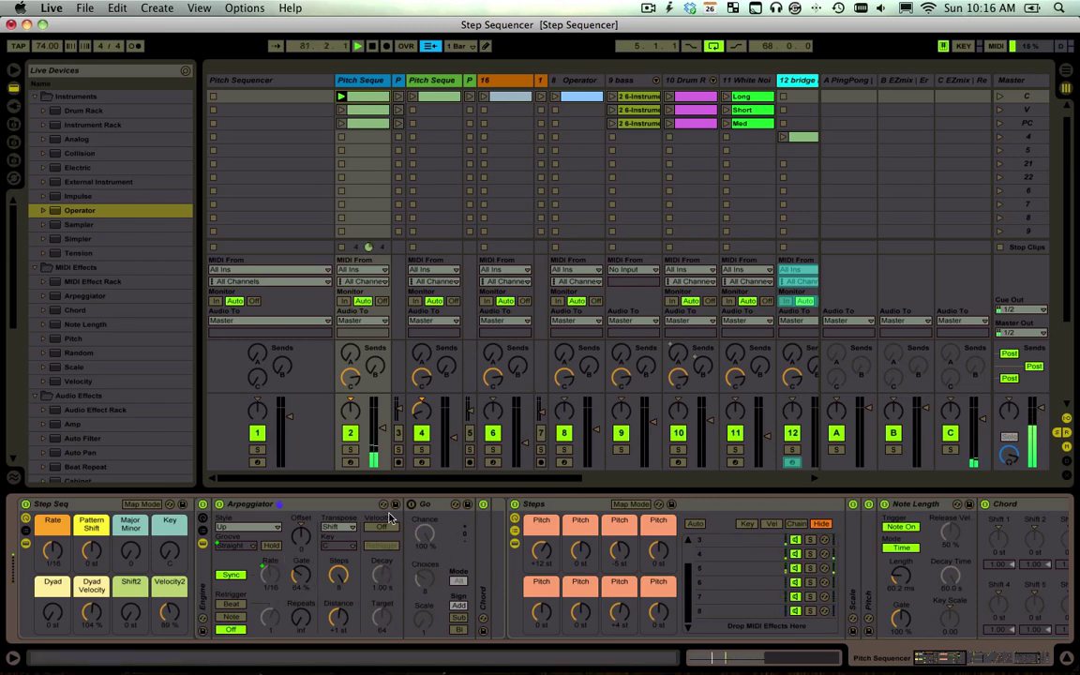
left_click(333, 503)
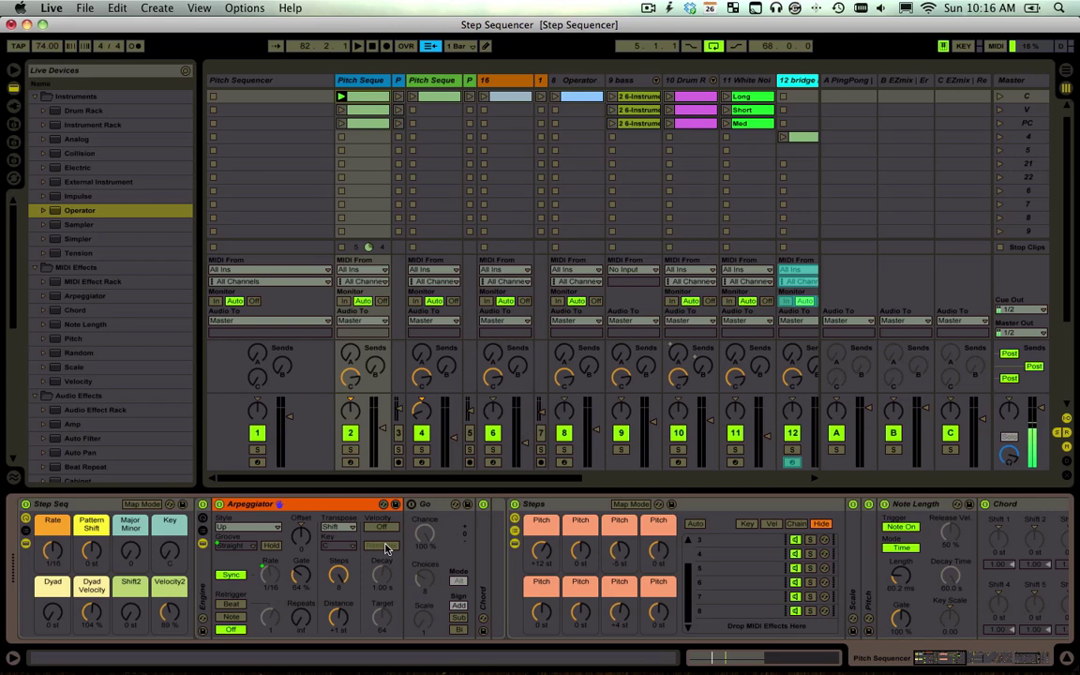
left_click(353, 616)
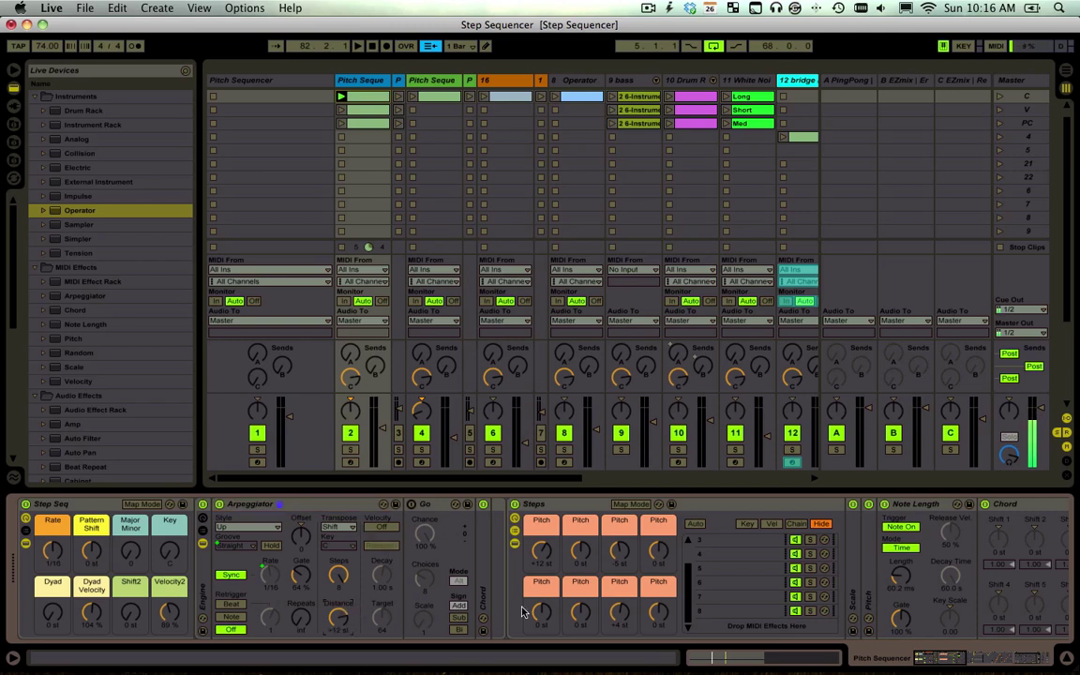
Set the Arpeggiator's Distance to 0 st and switch the Go device on track 2 back on
type("0")
key("Return")
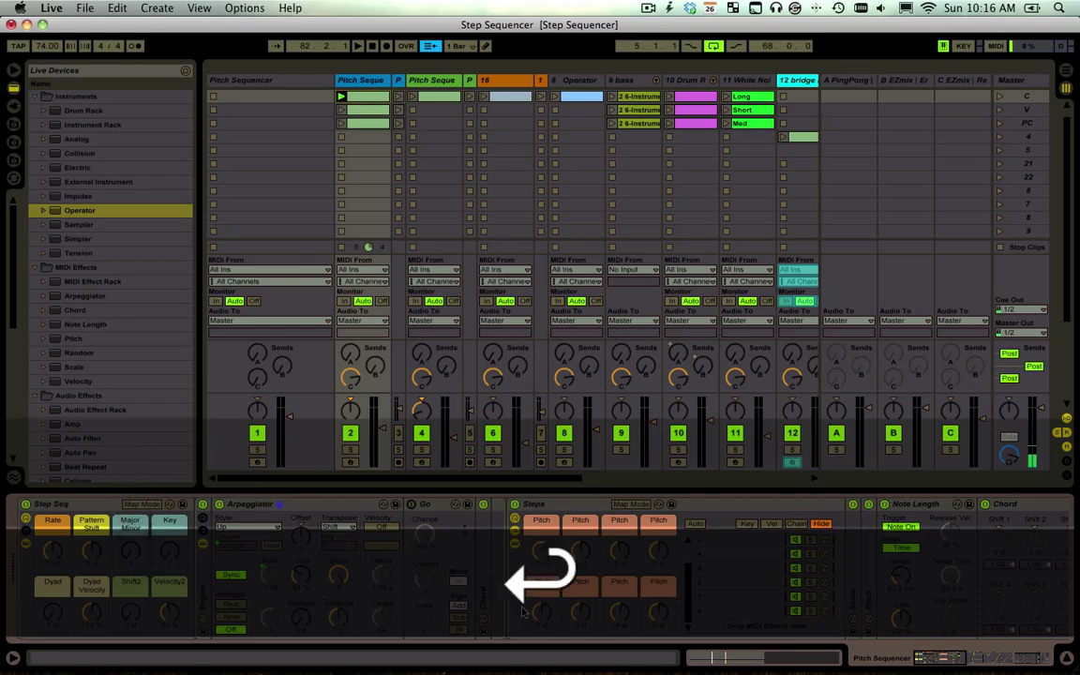
left_click(411, 504)
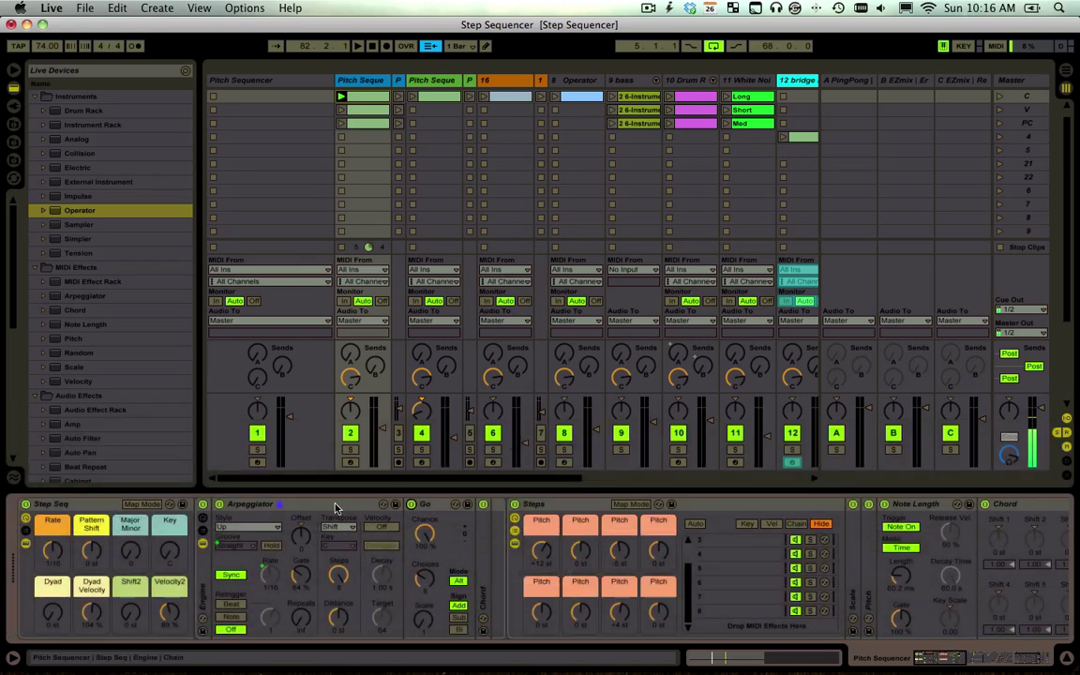
Collapse the Arpeggiator on track 2 and select the Go device beside it
double_click(332, 506)
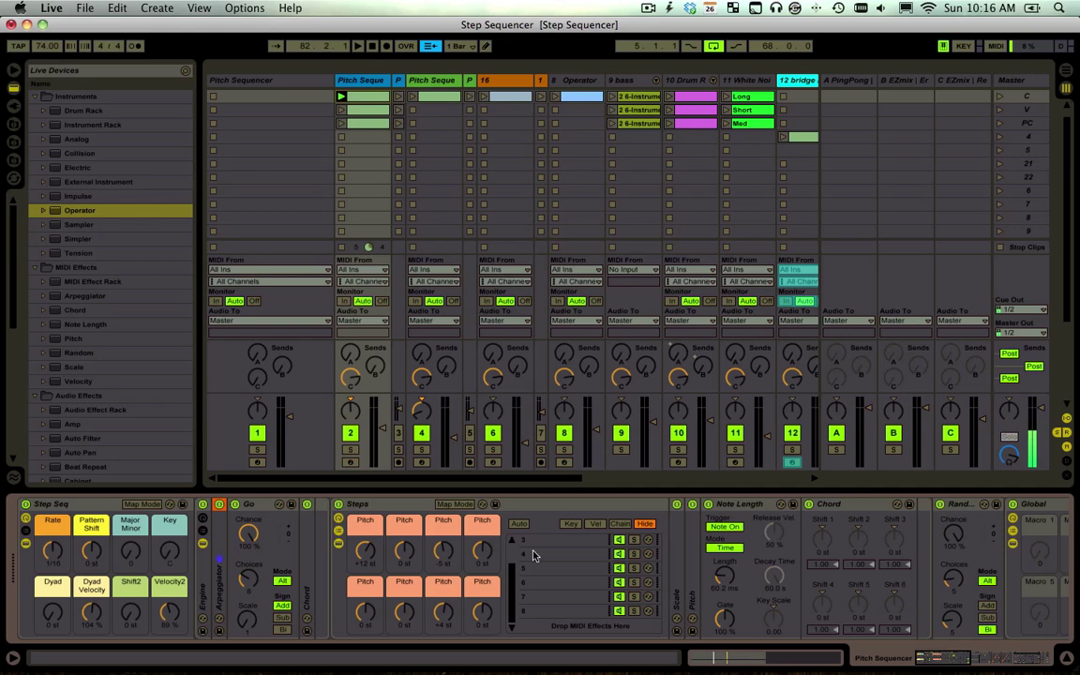
scroll(532, 556, "up", 2)
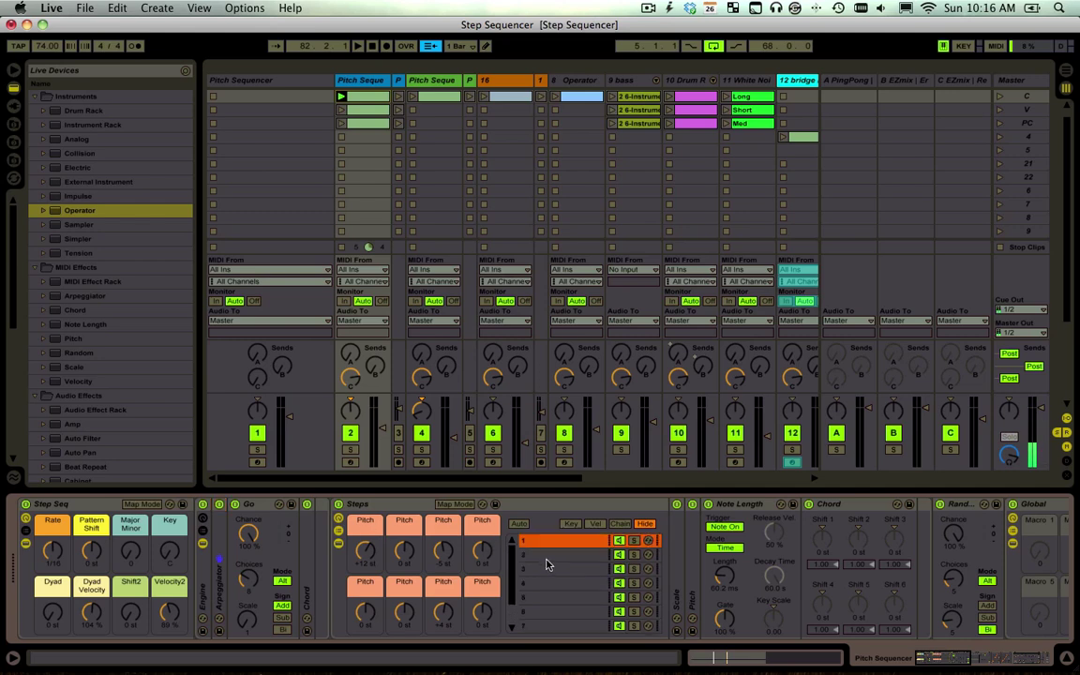
left_click(276, 503)
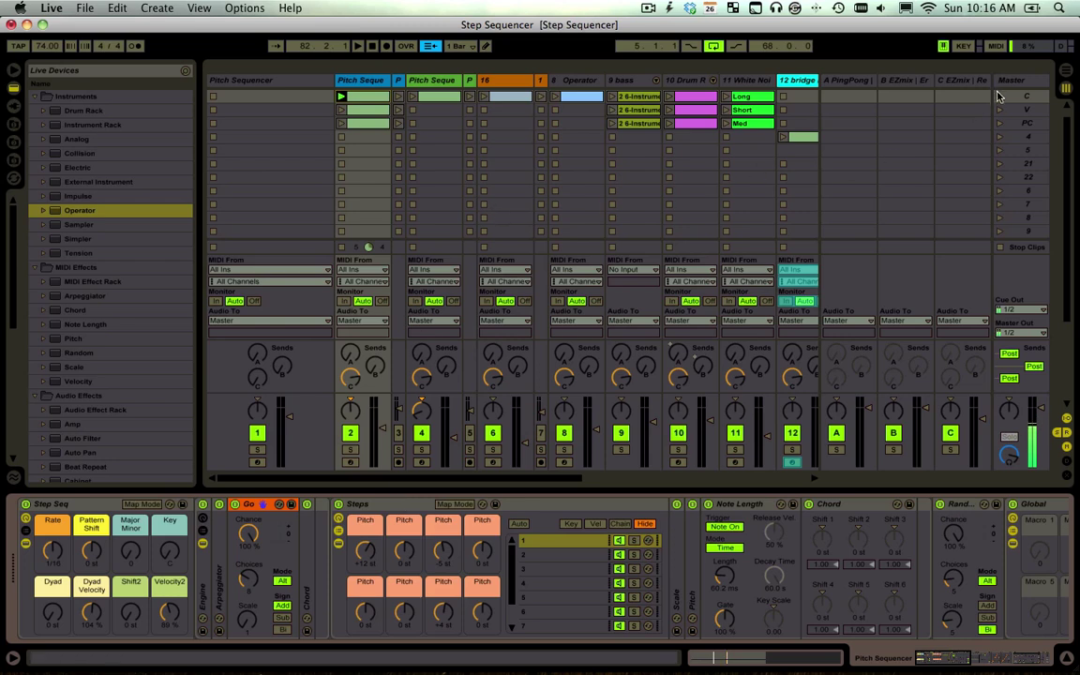
Launch scene C and stop all clips, two times in a row, to compare how the step patterns start
left_click(459, 46)
left_click(466, 46)
left_click(999, 96)
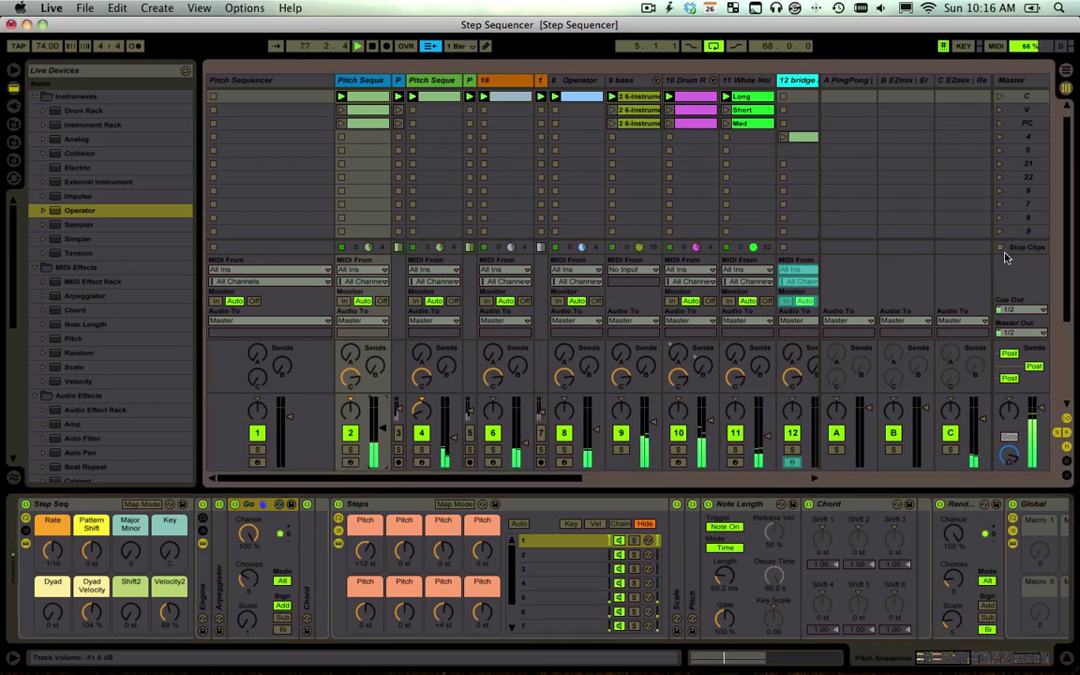
left_click(1002, 248)
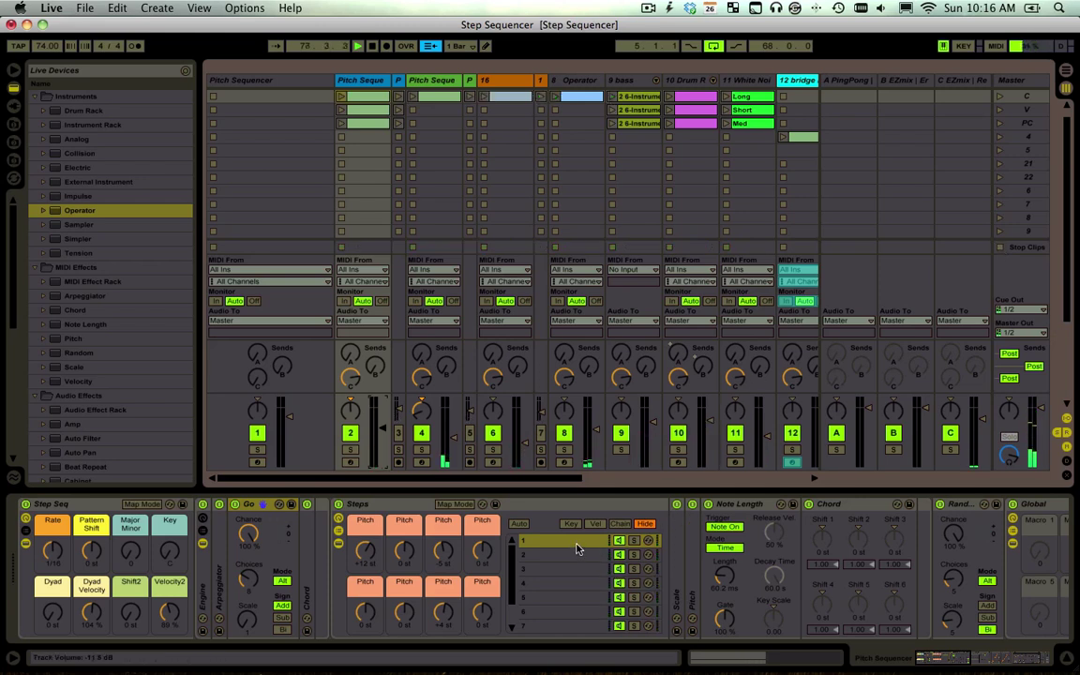
left_click(1000, 96)
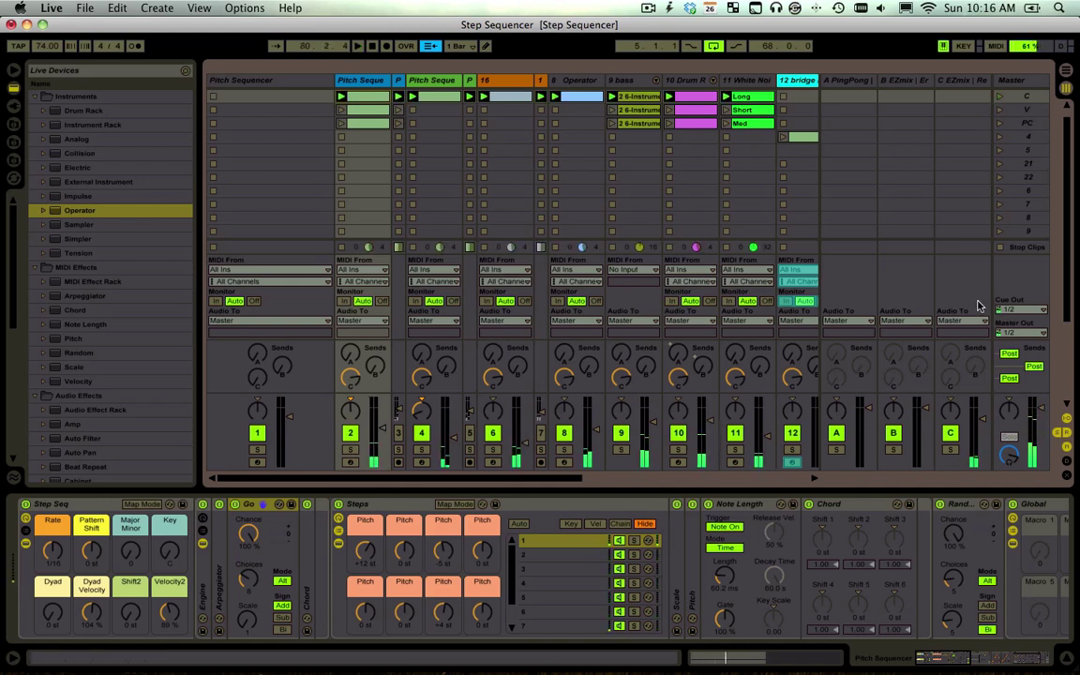
left_click(1001, 248)
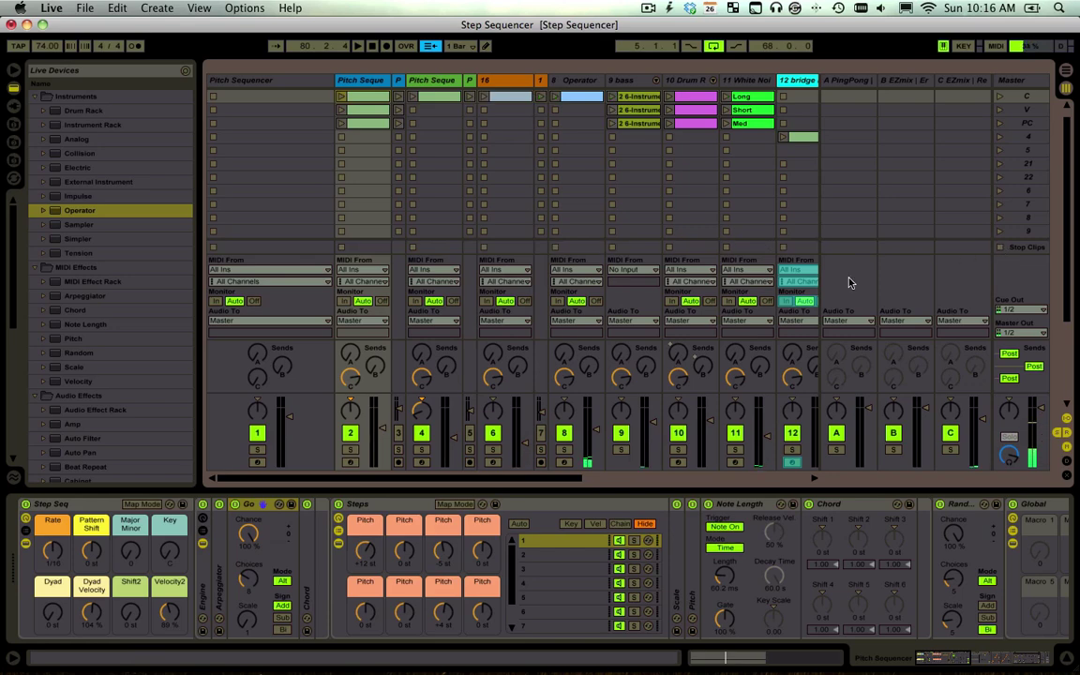
Look briefly at the Arrangement view and track 3's audio effects, and return to track 2's devices in the Session view
key("Tab")
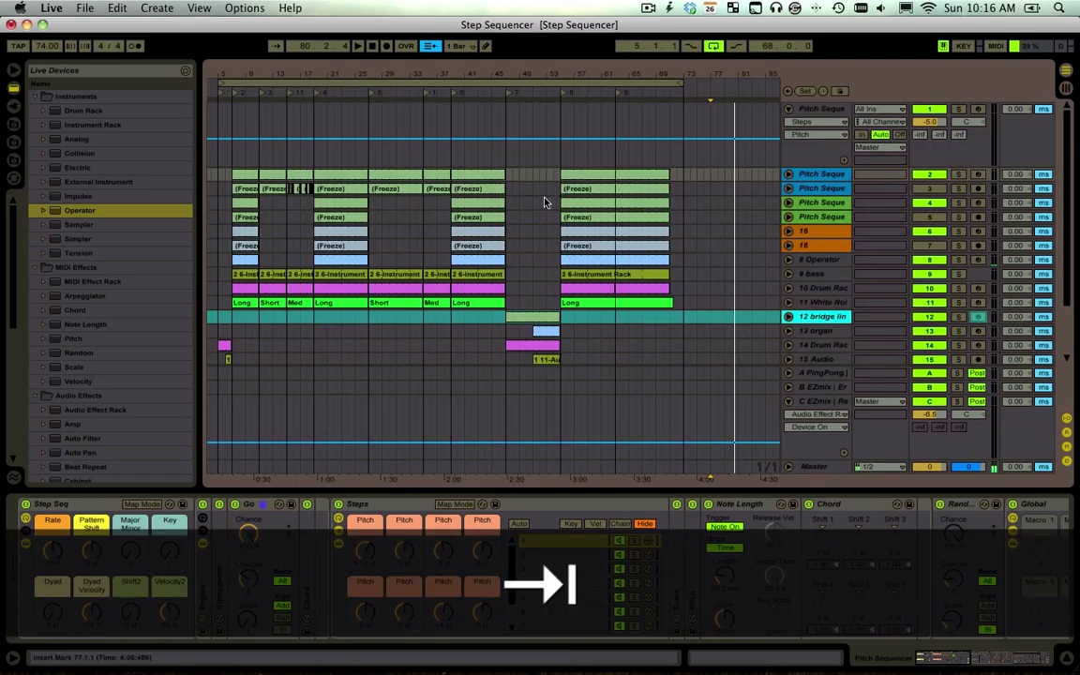
key("Tab")
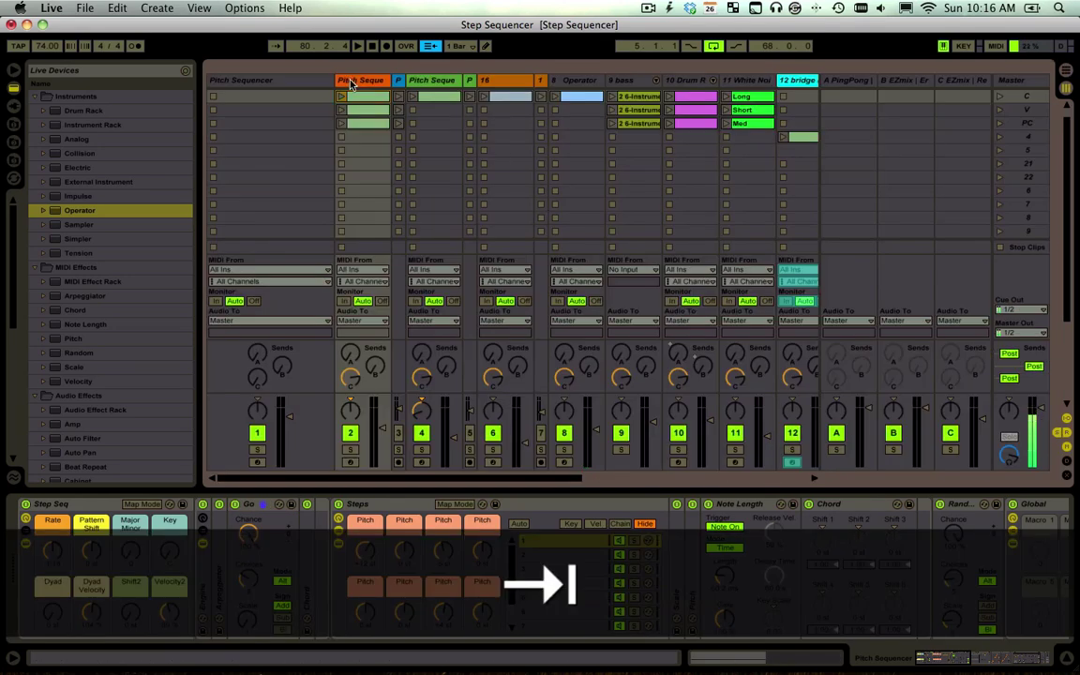
mouse_move(404, 80)
left_mouse_down()
mouse_move(462, 81)
mouse_move(406, 83)
left_mouse_up()
left_click(430, 112)
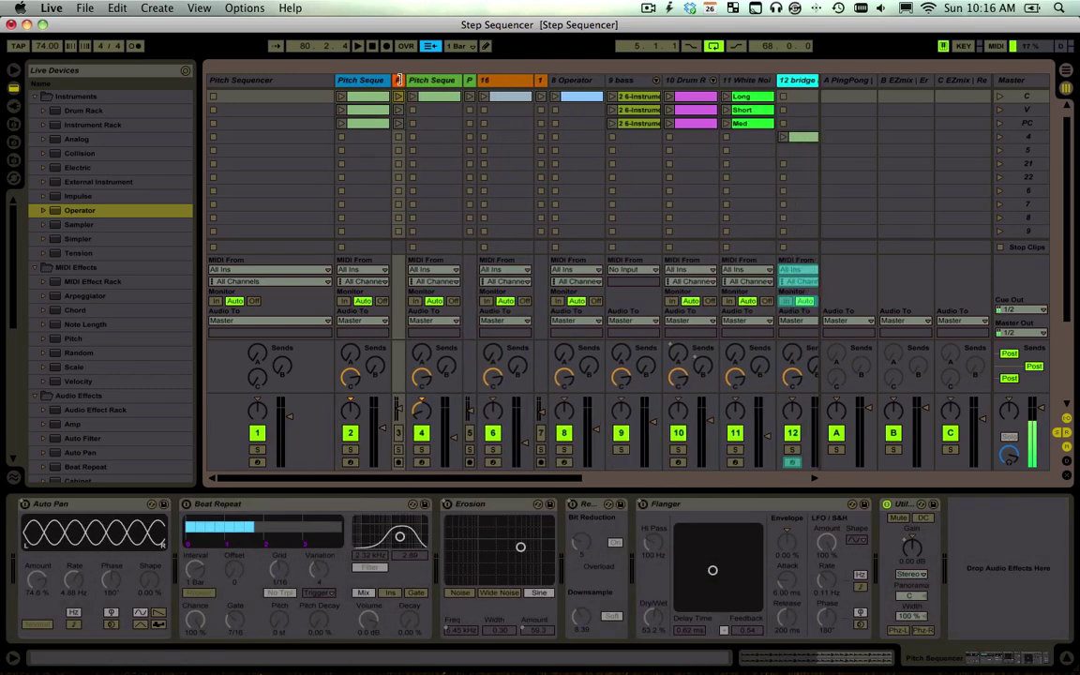
left_click(369, 94)
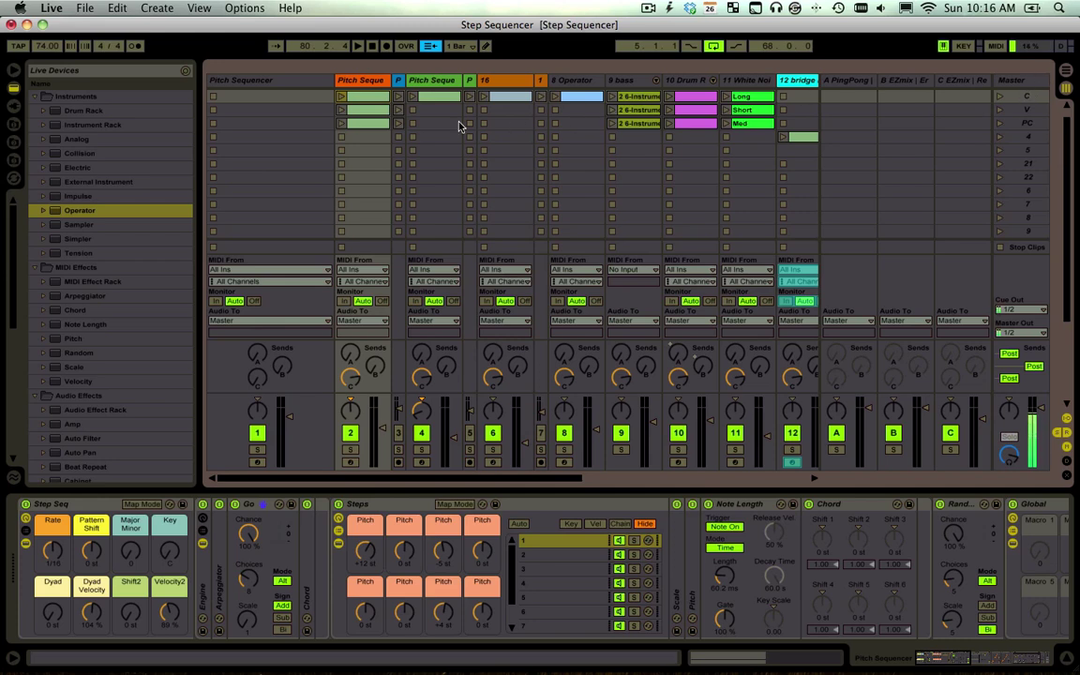
Cut the Go device from track 2's Step Seq rack and paste it back in the same place
left_click(288, 511)
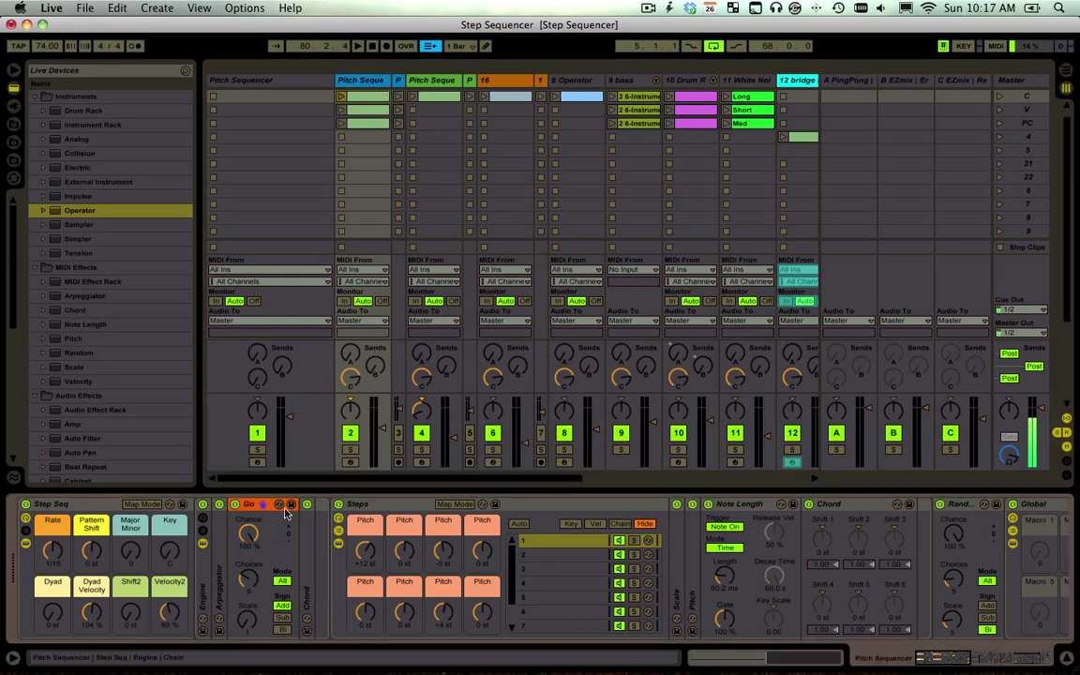
key("super+x")
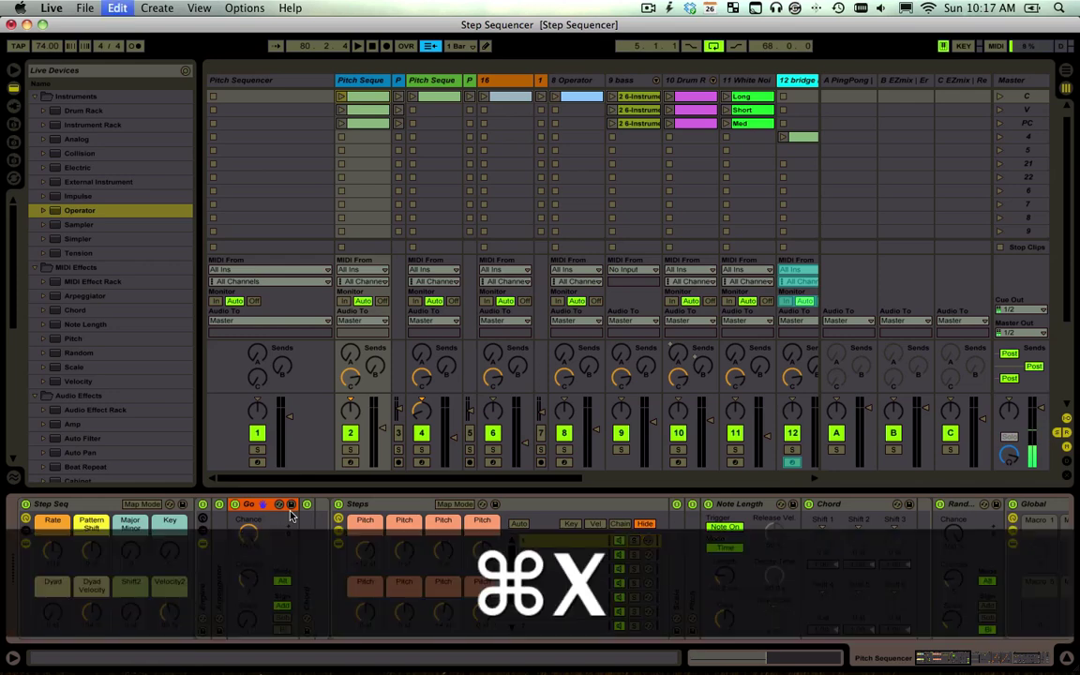
key("super+v")
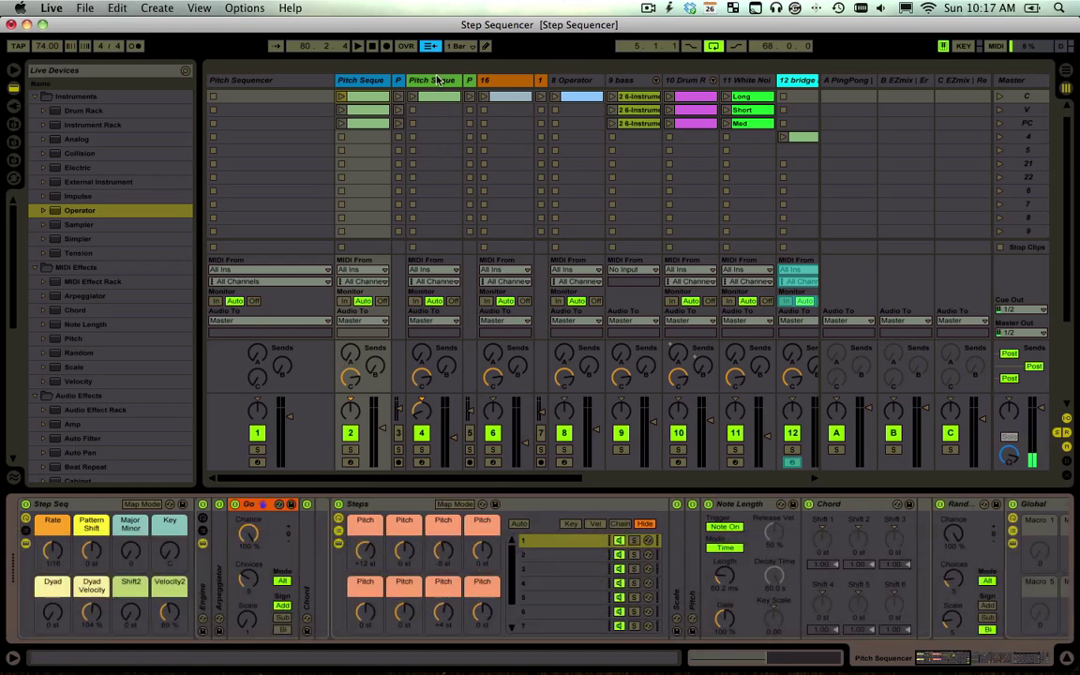
Cut the Go device from track 4's Step Seq 8 rack and paste it back in the same place
left_click(435, 79)
left_click(267, 505)
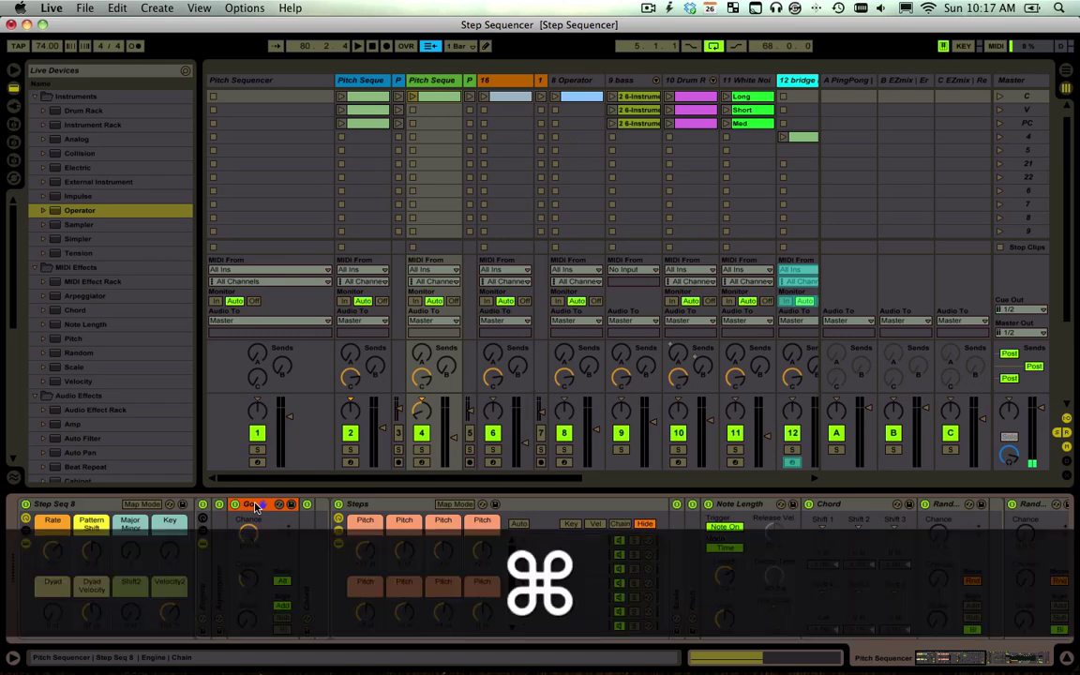
key("super+x")
key("super+v")
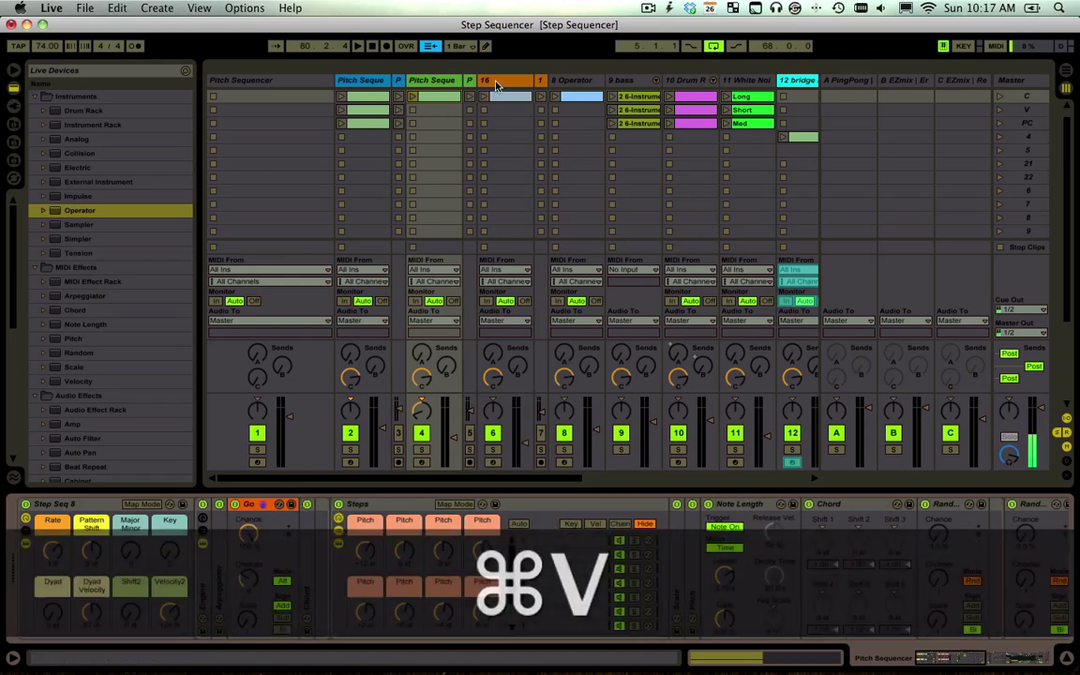
Cut the Go device from track 6's Step seq 16 rack and paste it back in the same place
left_click(496, 80)
left_click(262, 506)
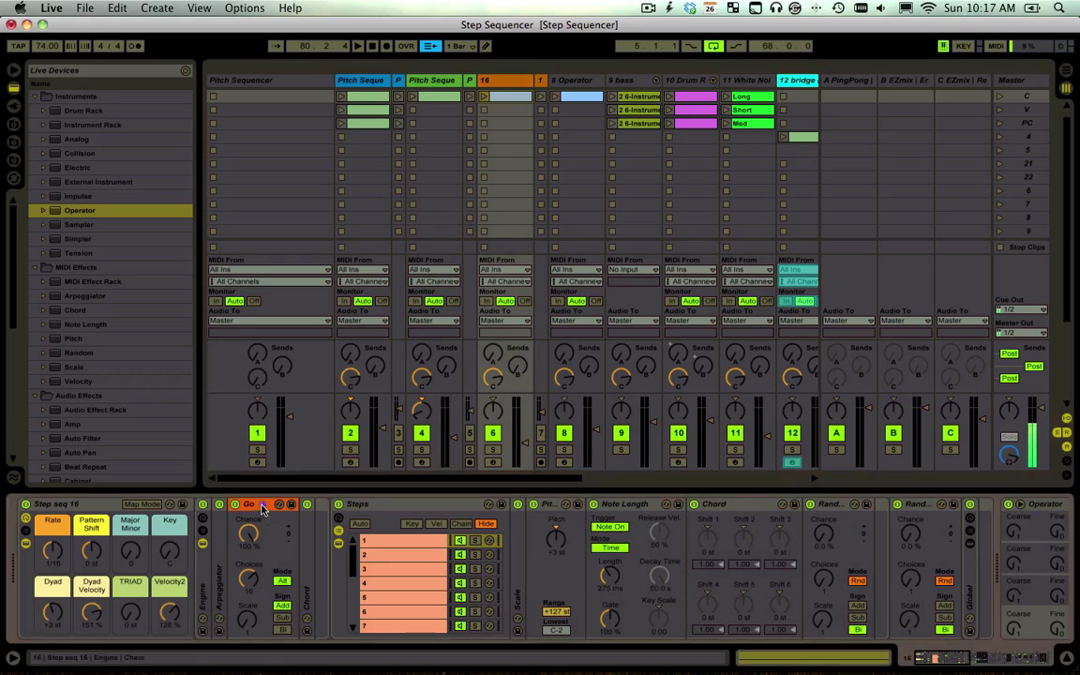
key("super")
key("super+x")
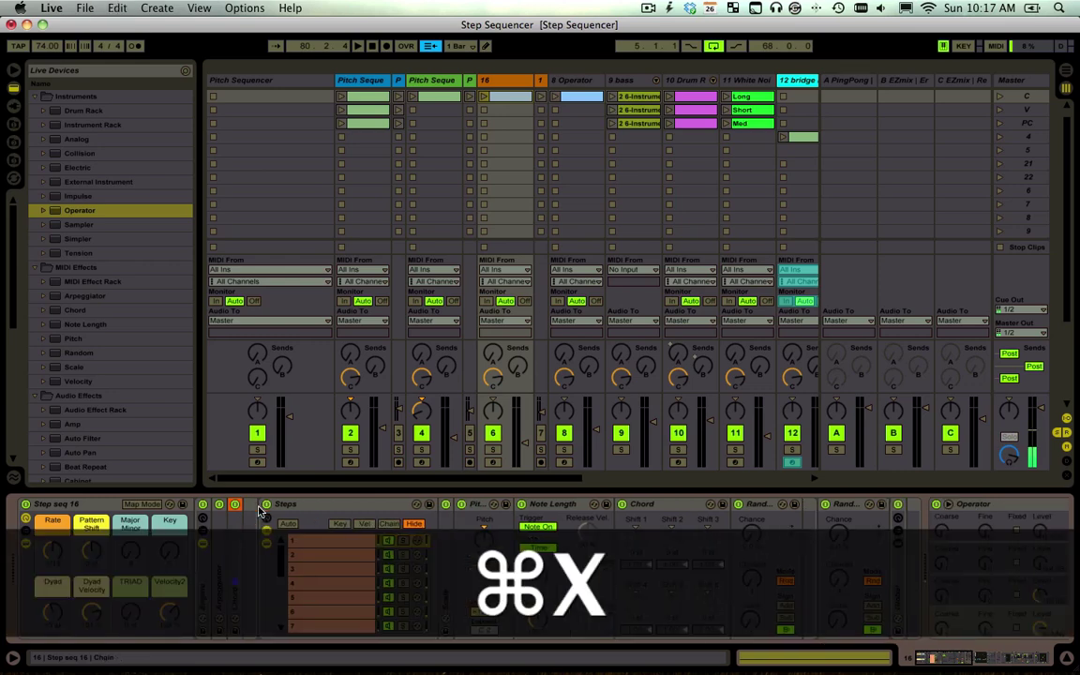
key("super+v")
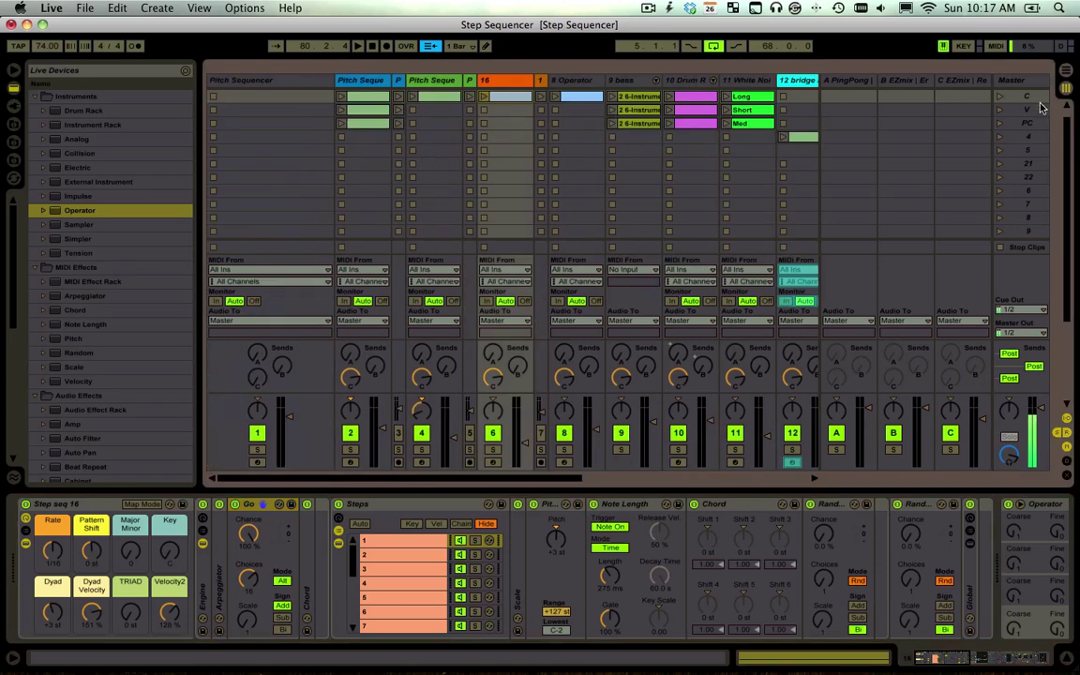
Play scene C with the reinserted Go devices and stop all clips
left_click(1033, 98)
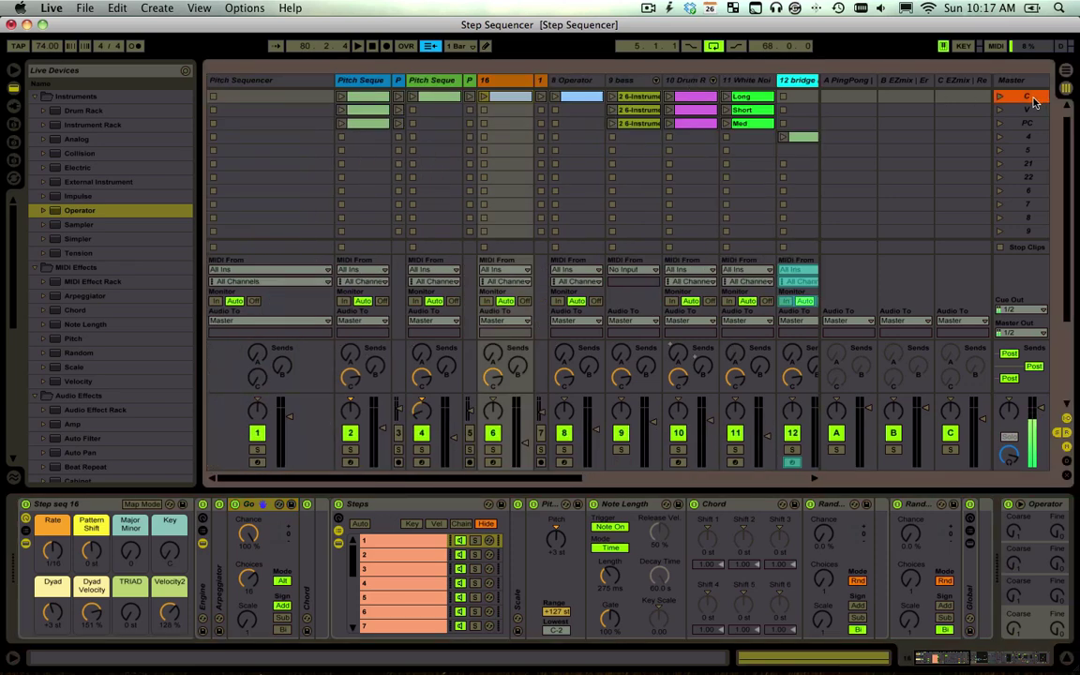
scroll(541, 440, "down", 1)
scroll(687, 167, "up", 2)
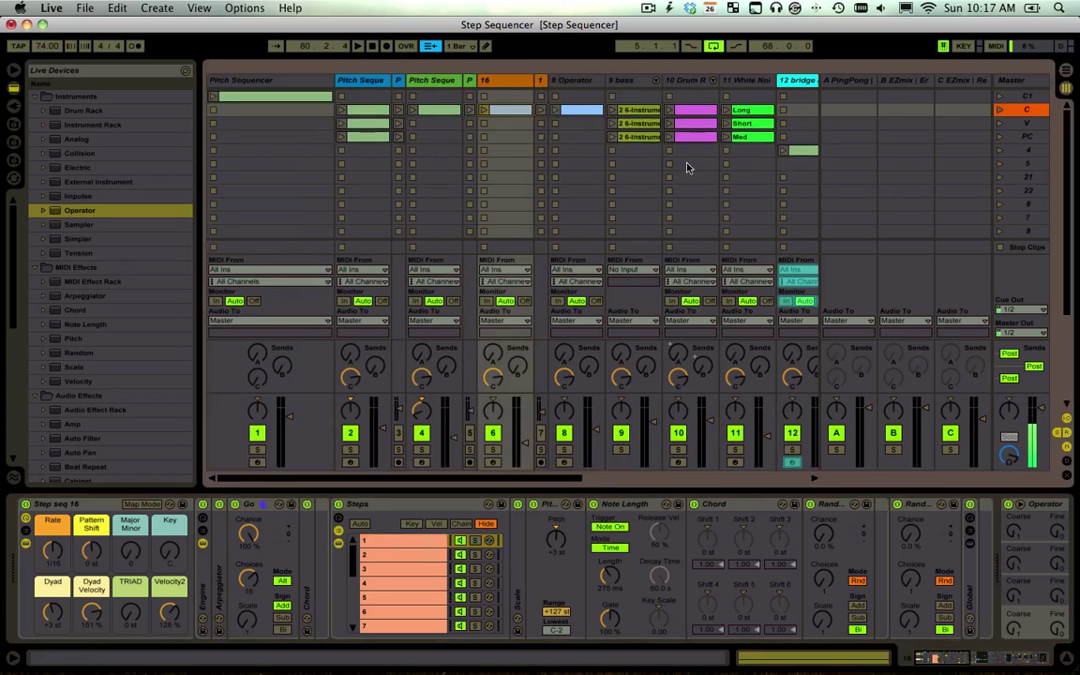
left_click(1016, 98)
left_click(1001, 110)
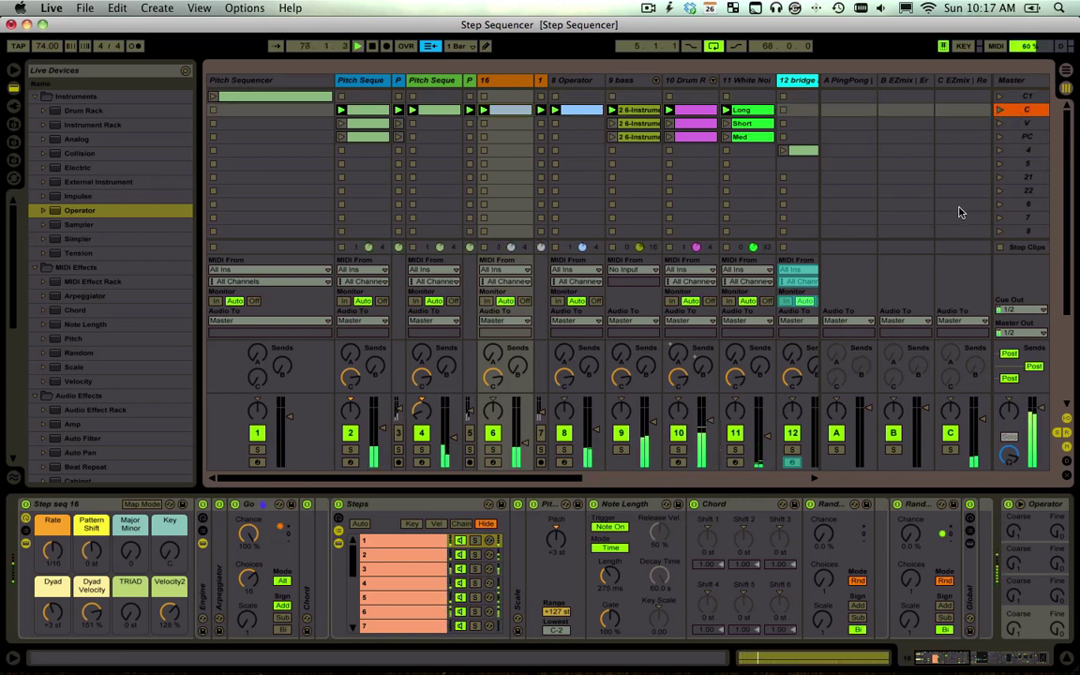
left_click(999, 249)
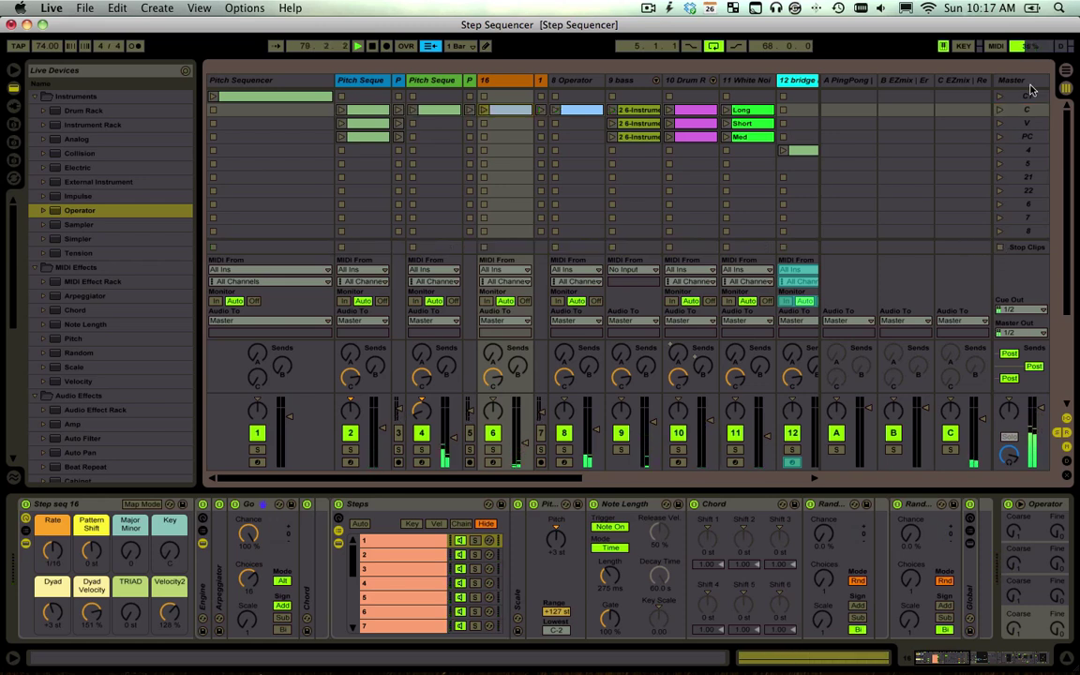
Launch scene V while scene C is playing, and look across the session's tracks during playback
left_click(1026, 123)
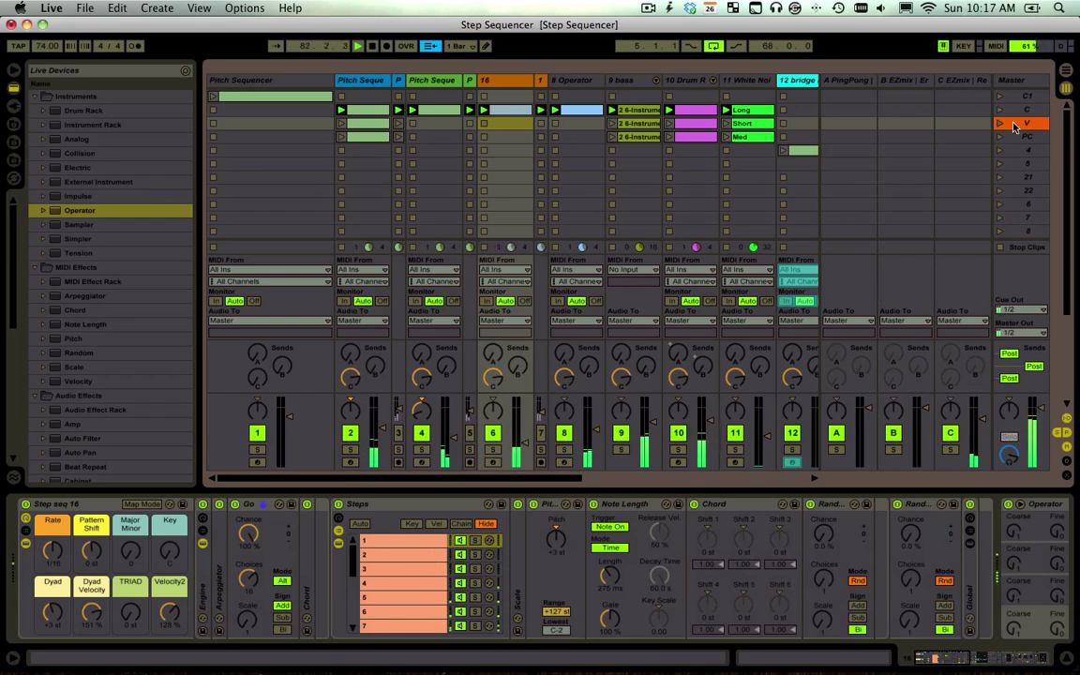
key("Return")
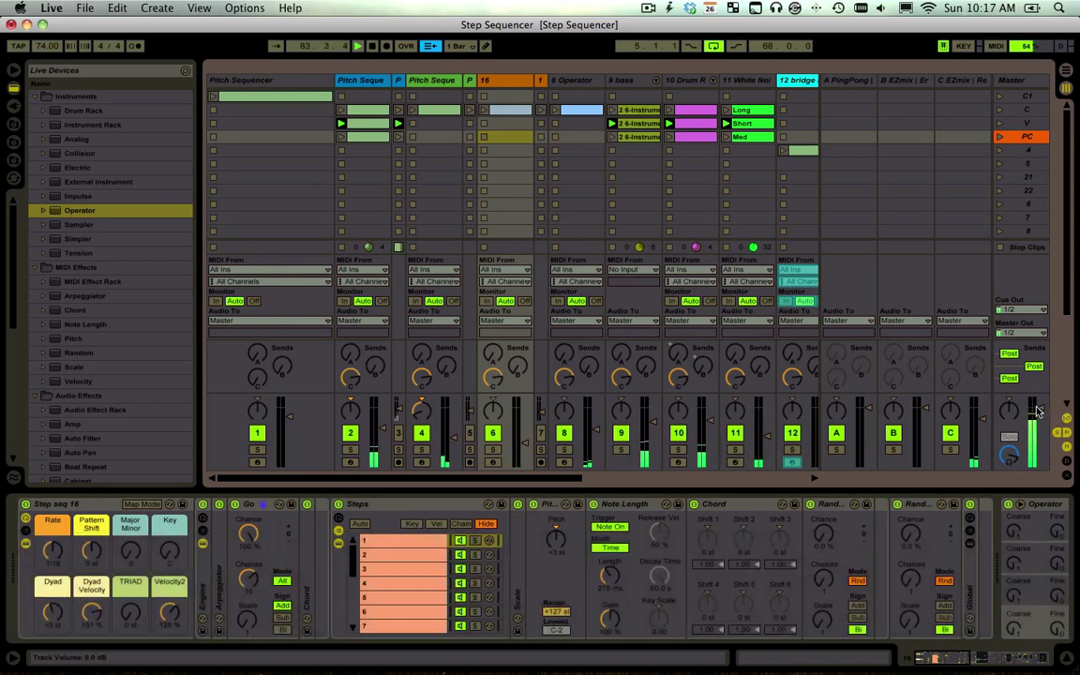
scroll(698, 245, "right", 8)
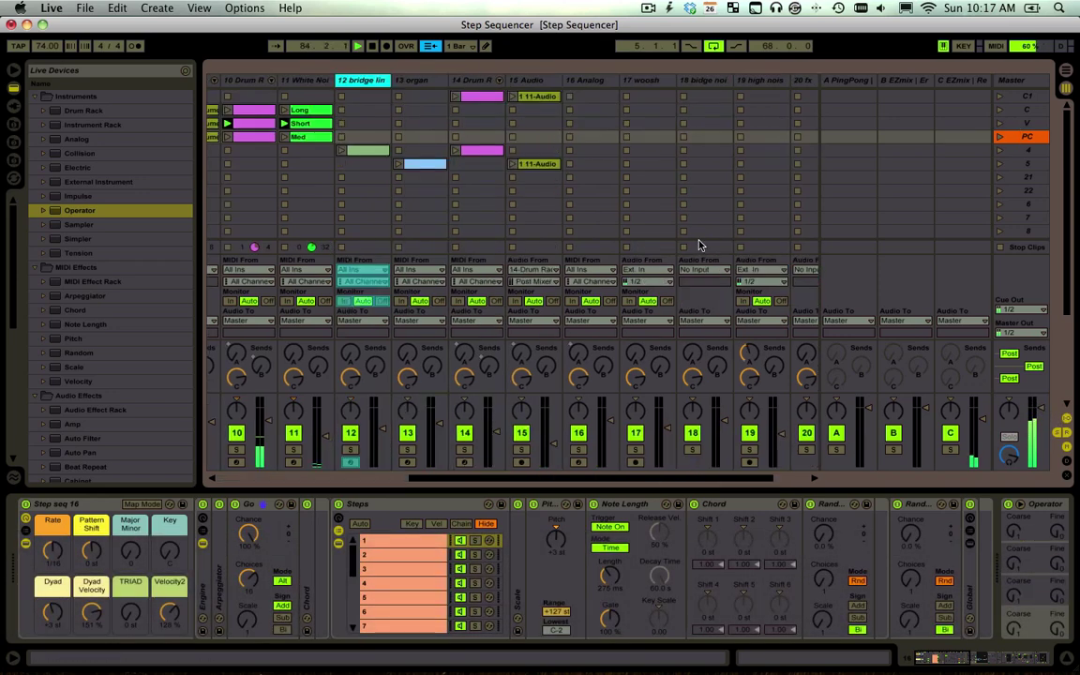
scroll(699, 246, "left", 5)
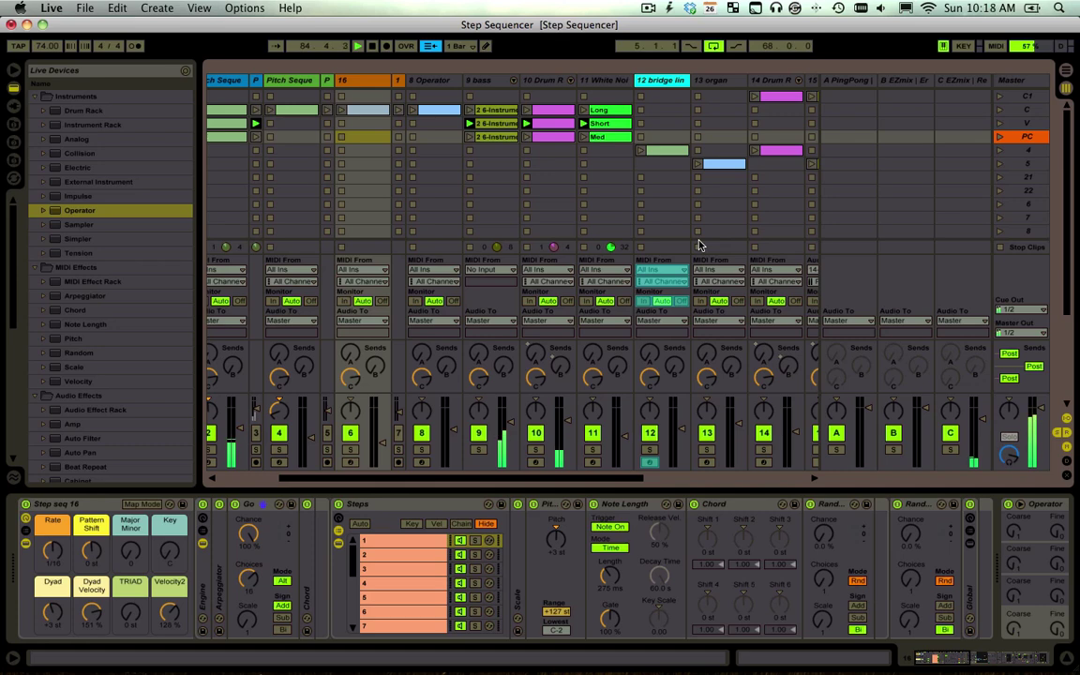
scroll(699, 245, "left", 4)
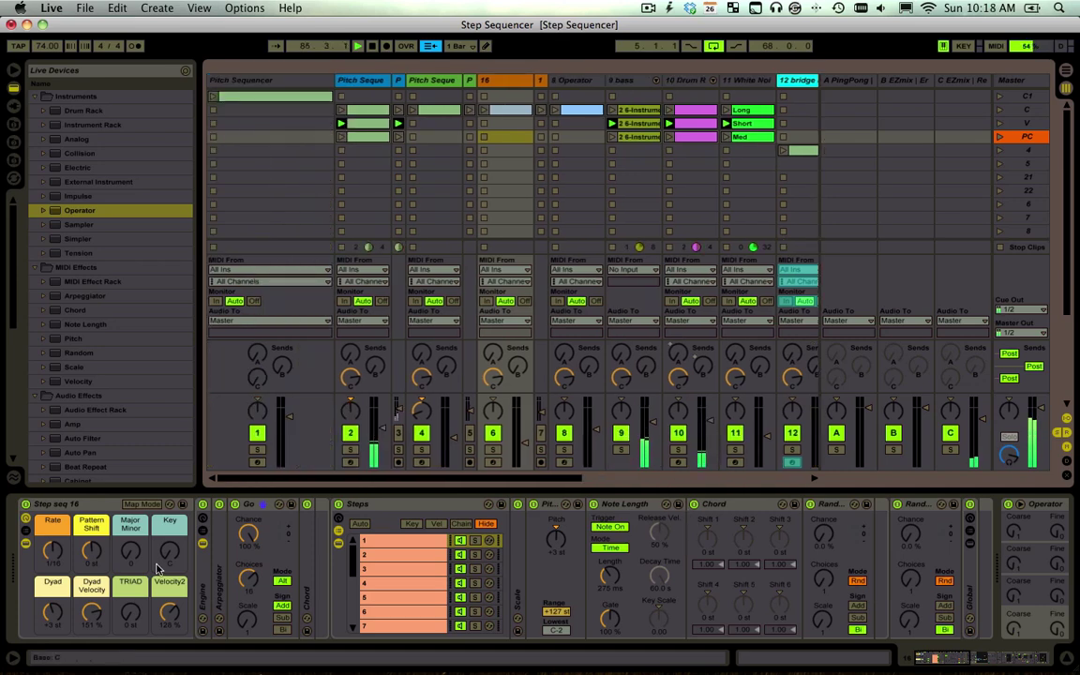
Select track 6's Step seq 16 rack, and switch to Firefox to view the start of the step sequencer post before returning to Live
left_click(80, 505)
key("super+Tab")
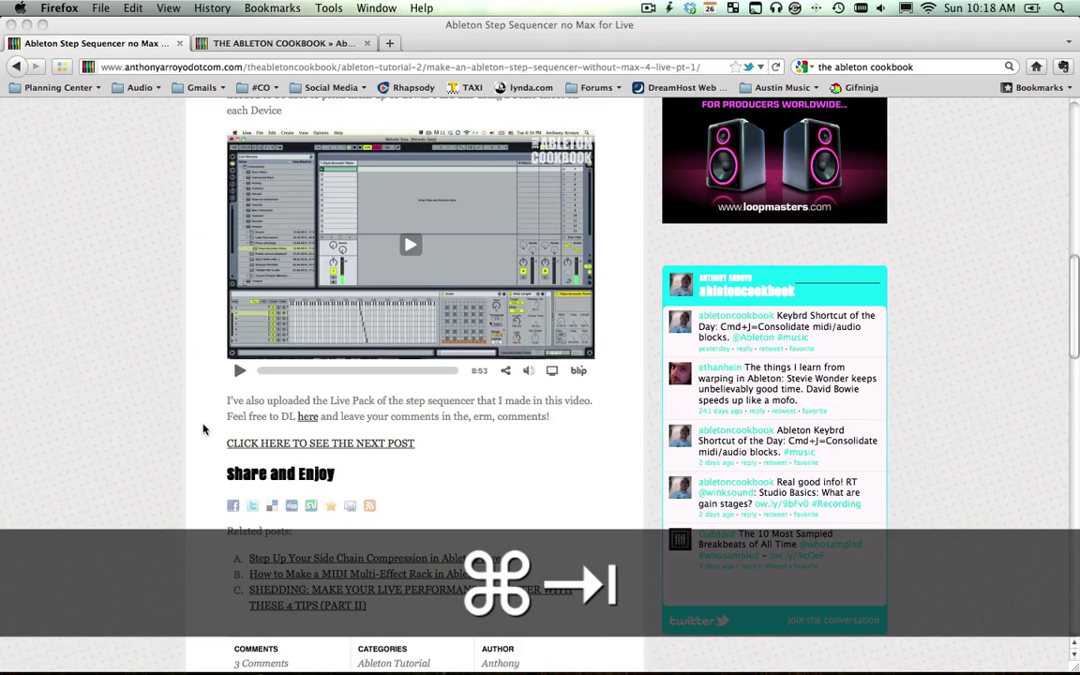
scroll(213, 234, "up", 15)
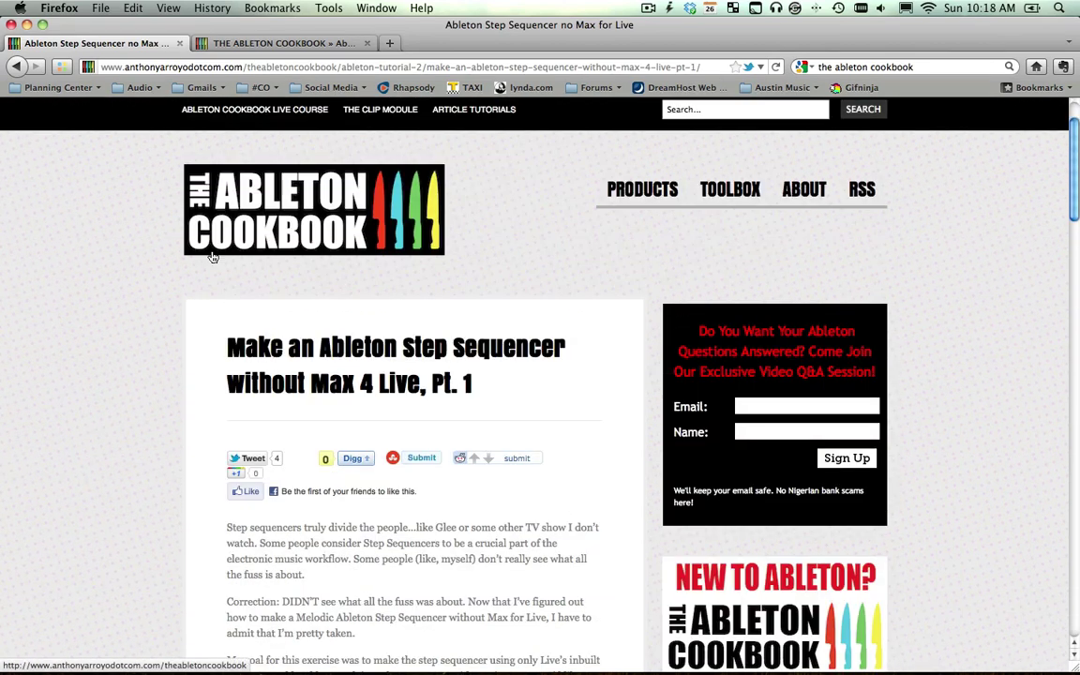
key("super+Tab")
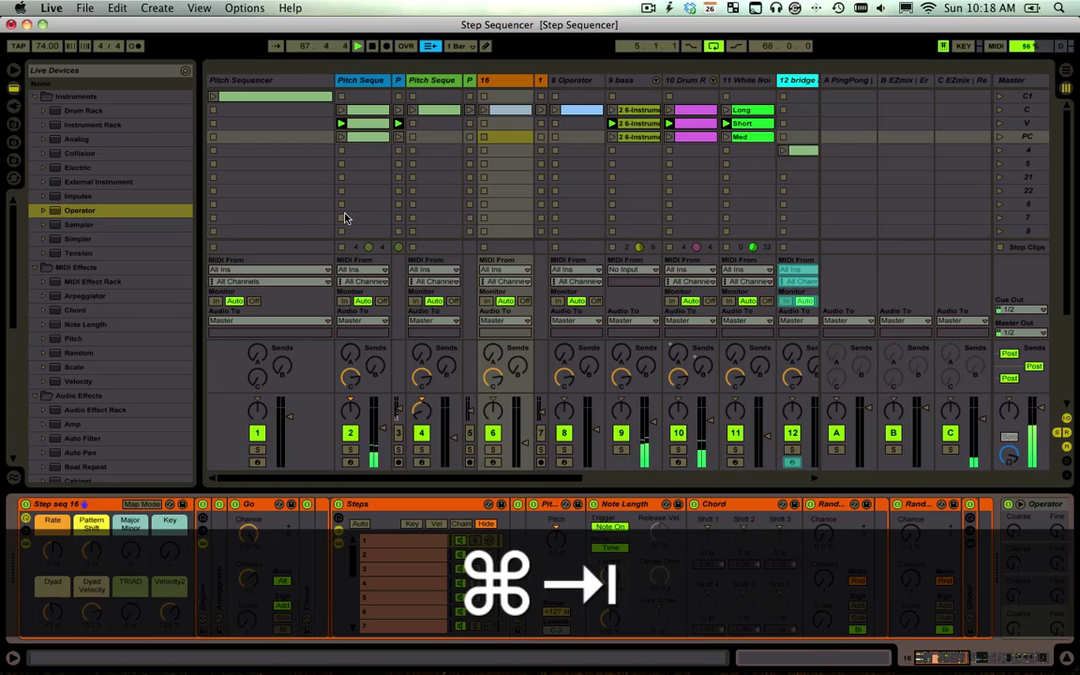